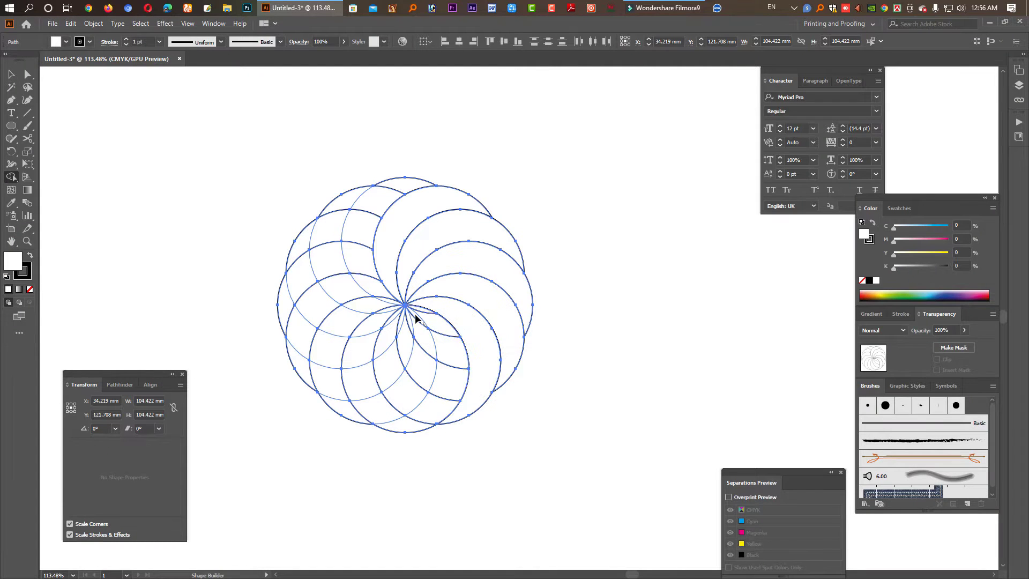
# Fill one crescent of the spiral flower with green from the Swatches panel.
pyautogui.press('a')
pyautogui.click(374, 246)
pyautogui.click(896, 208)
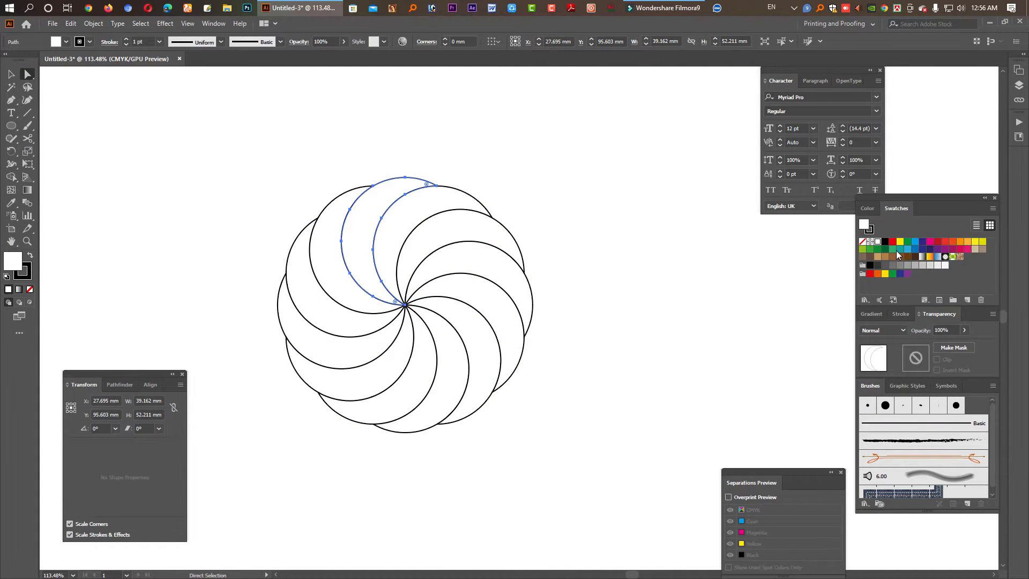
pyautogui.click(911, 242)
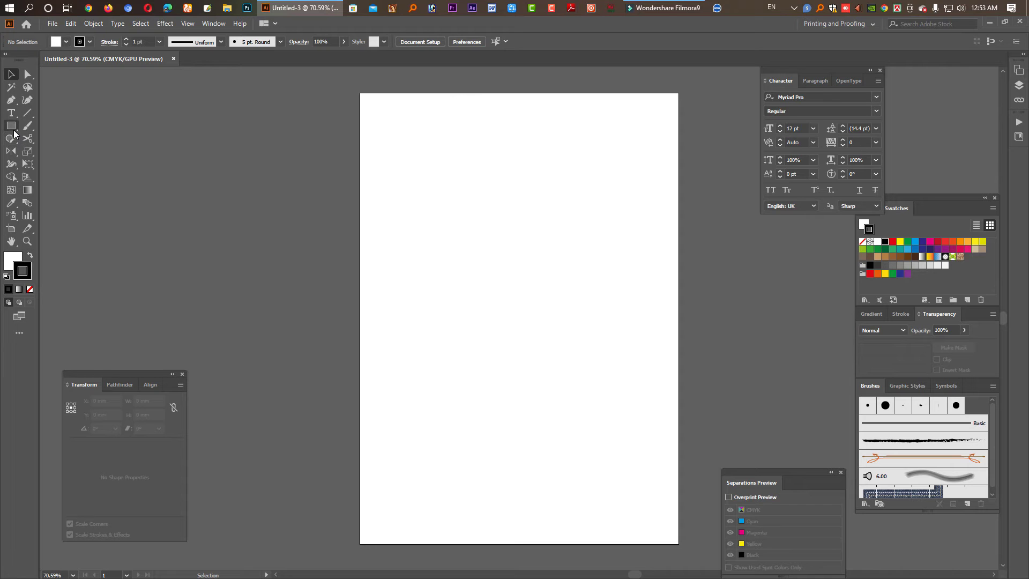
pyautogui.click(13, 130)
pyautogui.click(57, 147)
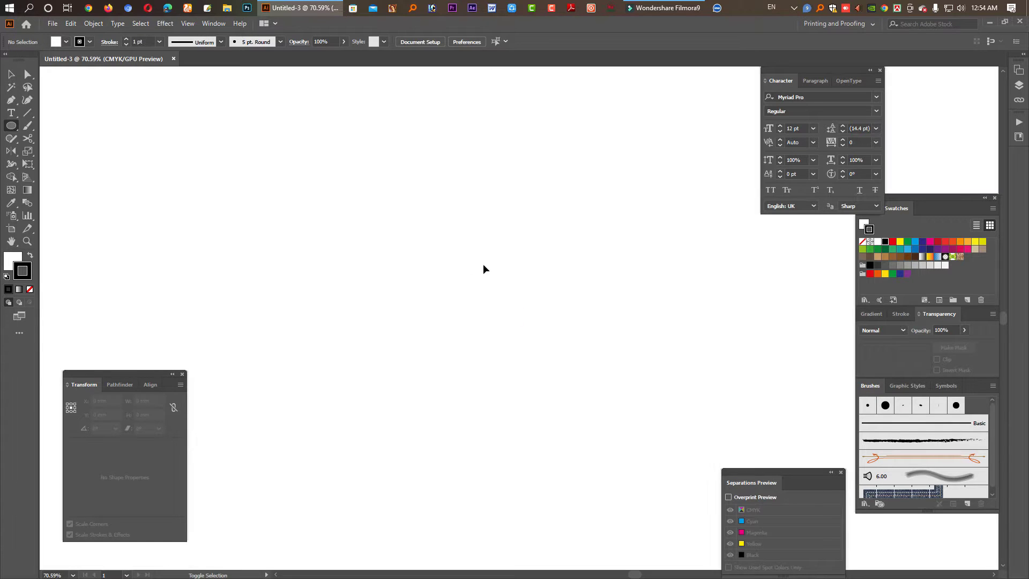
pyautogui.moveTo(285, 207); pyautogui.dragTo(355, 276)
pyautogui.click(11, 75)
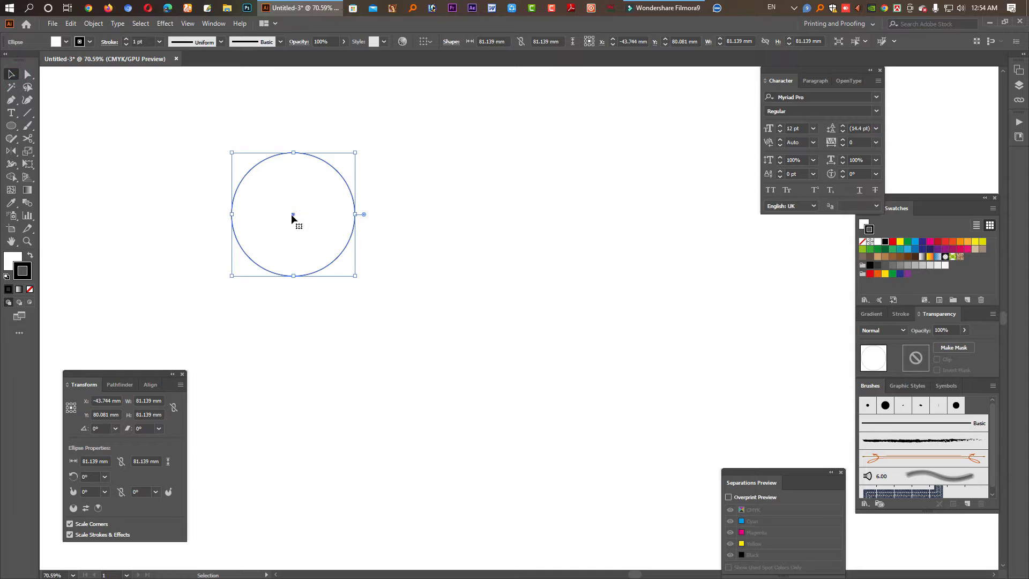
pyautogui.moveTo(294, 214); pyautogui.dragTo(373, 225)
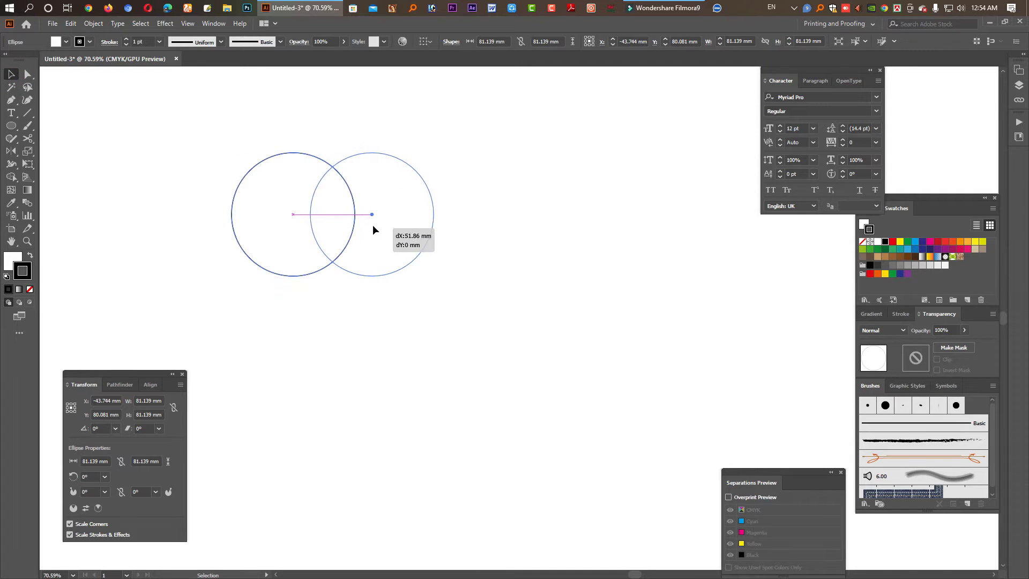
pyautogui.moveTo(485, 298); pyautogui.dragTo(249, 194)
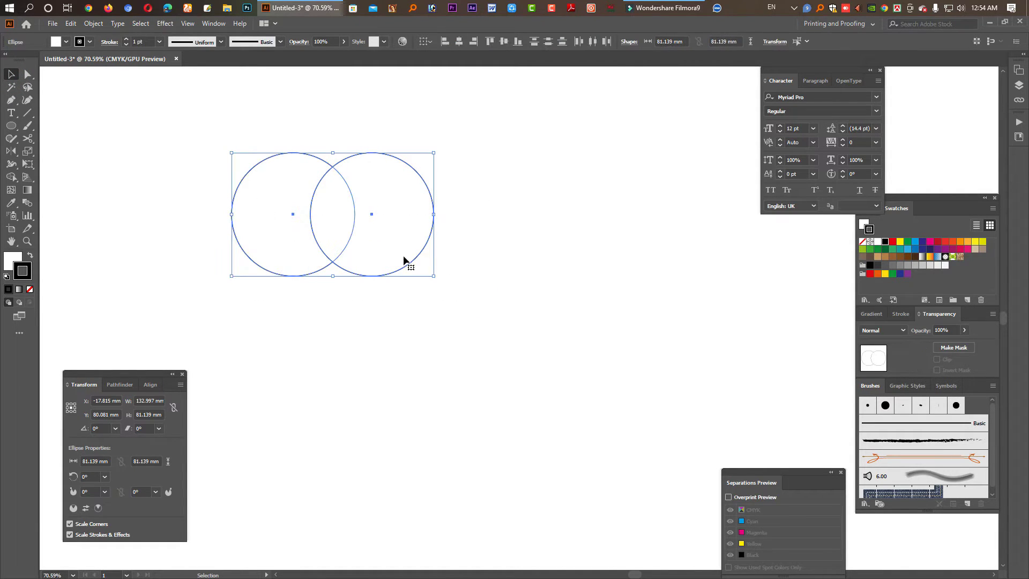
pyautogui.click(12, 178)
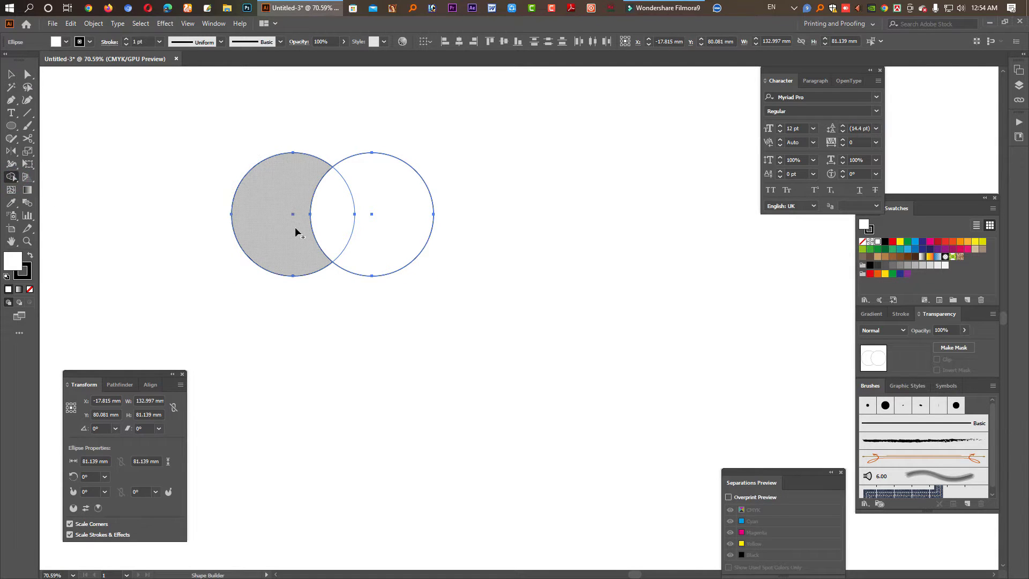
pyautogui.moveTo(356, 223); pyautogui.dragTo(390, 224)
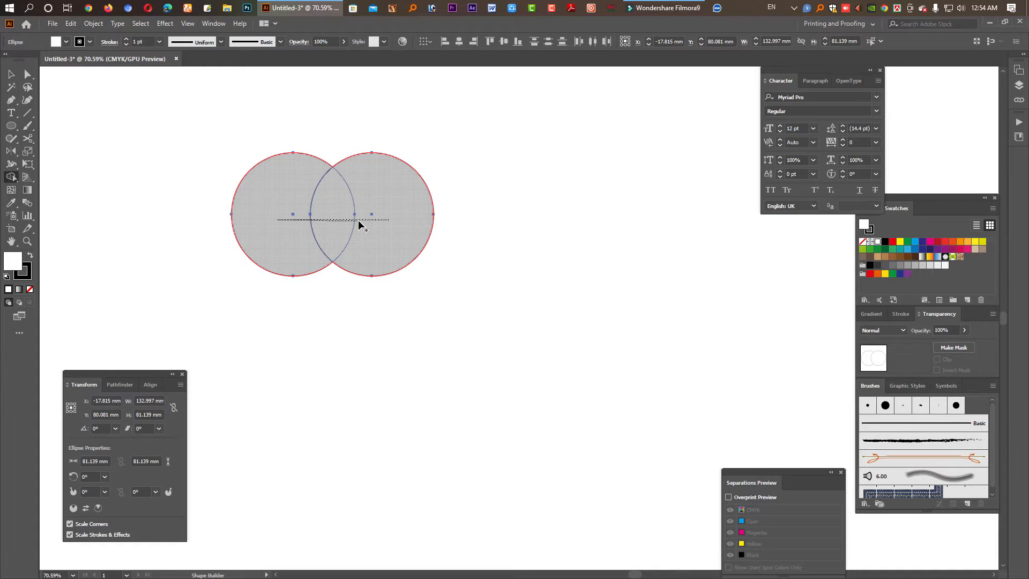
pyautogui.moveTo(359, 224); pyautogui.dragTo(359, 223)
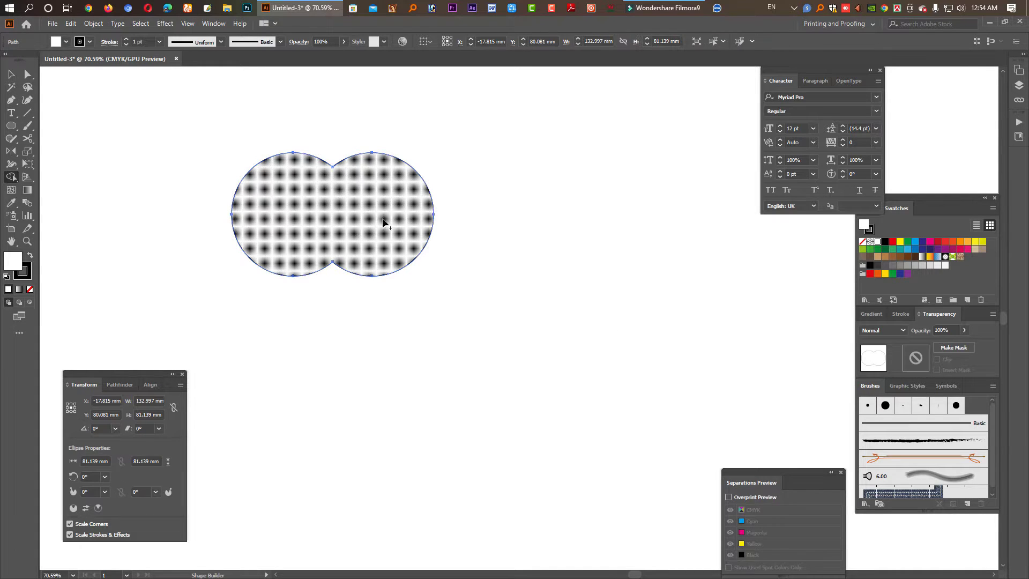
pyautogui.click(13, 75)
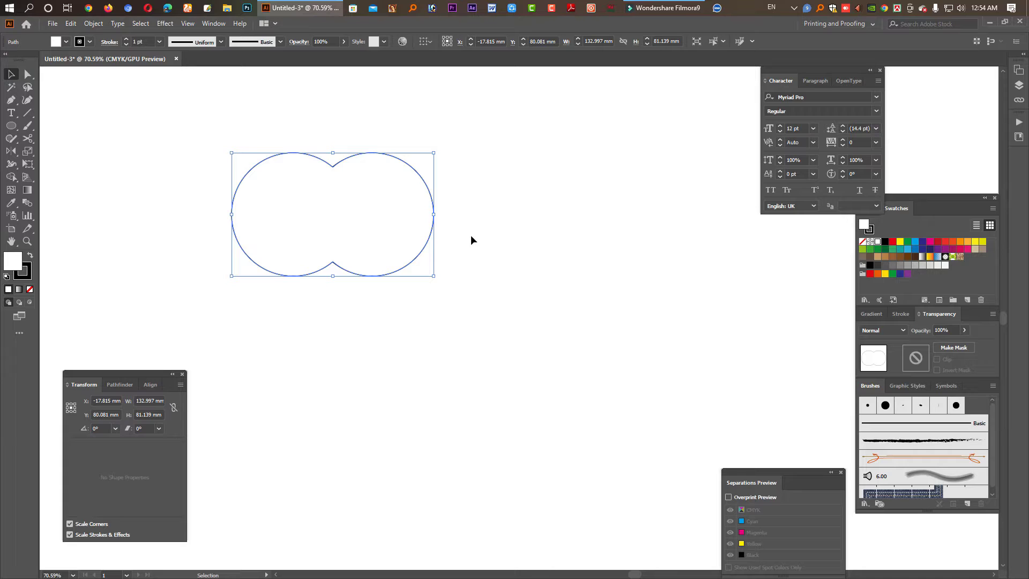
pyautogui.click(27, 255)
pyautogui.click(29, 289)
pyautogui.click(457, 307)
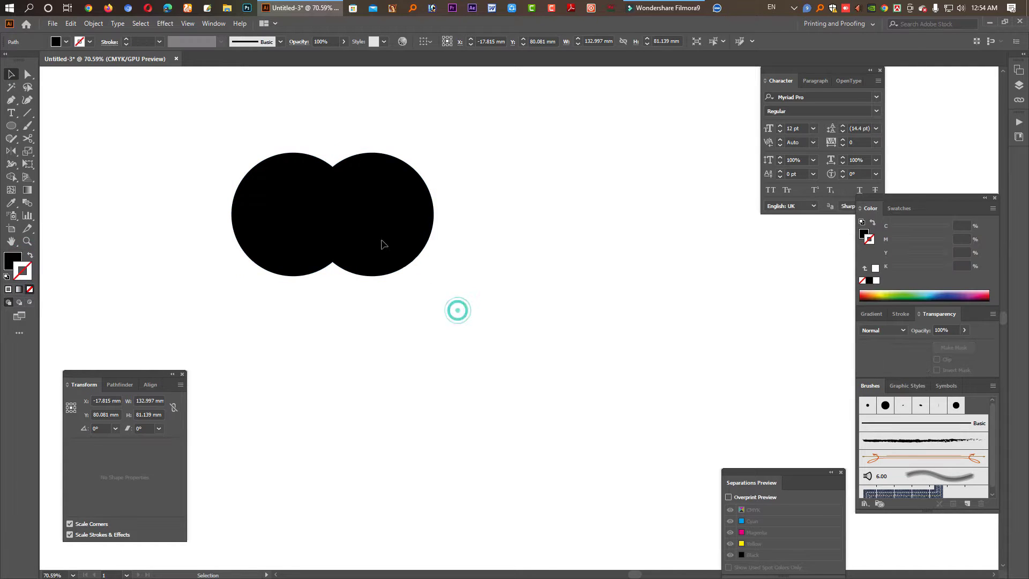
pyautogui.click(380, 240)
pyautogui.press('Delete')
pyautogui.click(11, 125)
pyautogui.moveTo(380, 232); pyautogui.dragTo(437, 305)
# Copy the circle to the right so the two overlap, and select both.
pyautogui.click(11, 74)
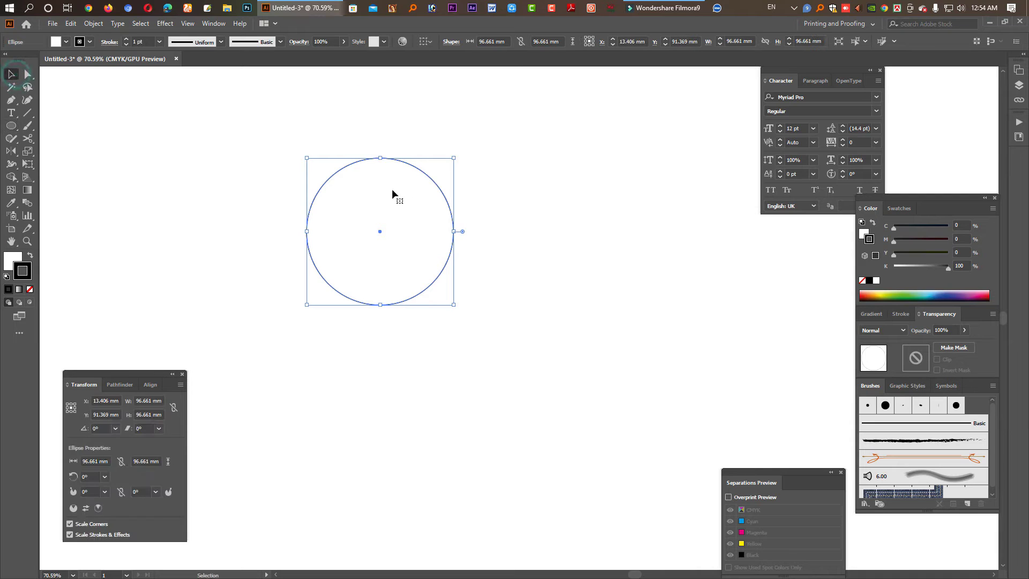
pyautogui.moveTo(422, 177); pyautogui.dragTo(526, 188)
pyautogui.moveTo(529, 352); pyautogui.dragTo(401, 236)
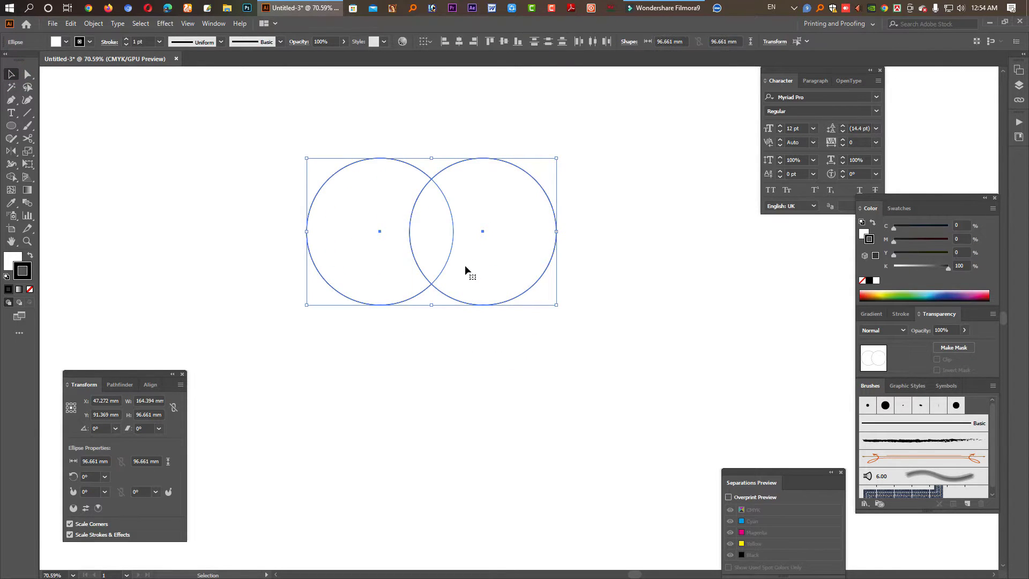
# Use Shape Builder to merge the shared lens into the right circle.
pyautogui.click(12, 177)
pyautogui.keyDown('alt'); pyautogui.click(340, 275); pyautogui.keyUp('alt')
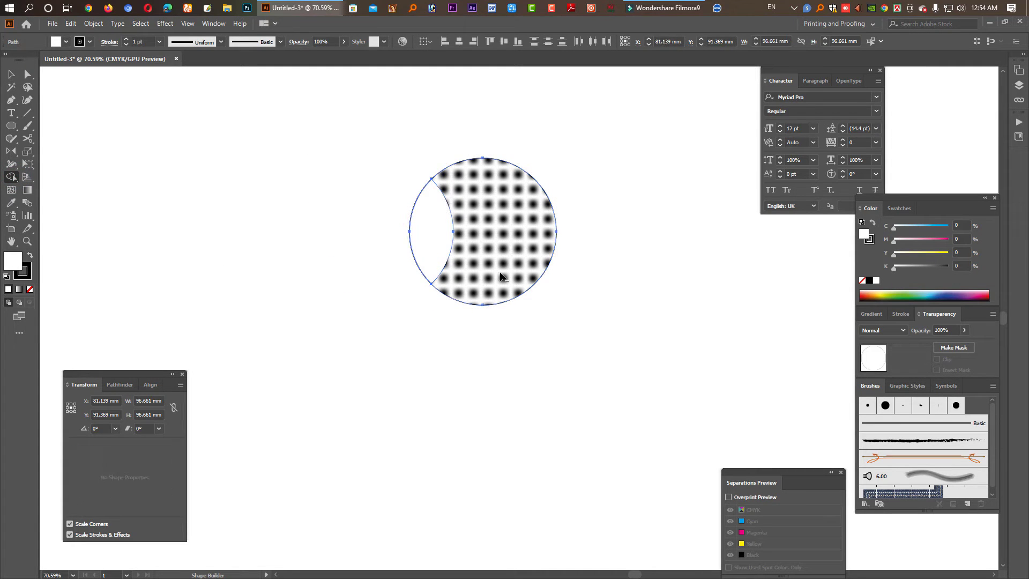
pyautogui.keyDown('alt'); pyautogui.click(500, 276); pyautogui.keyUp('alt')
pyautogui.hotkey('ctrl', 'z')
pyautogui.hotkey('ctrl', 'z')
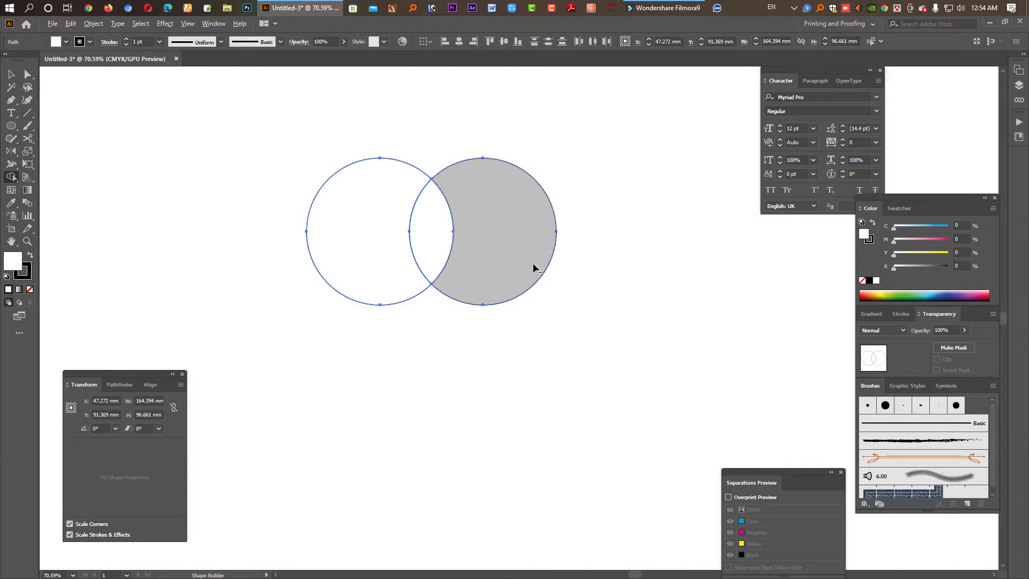
pyautogui.moveTo(473, 203); pyautogui.dragTo(436, 230)
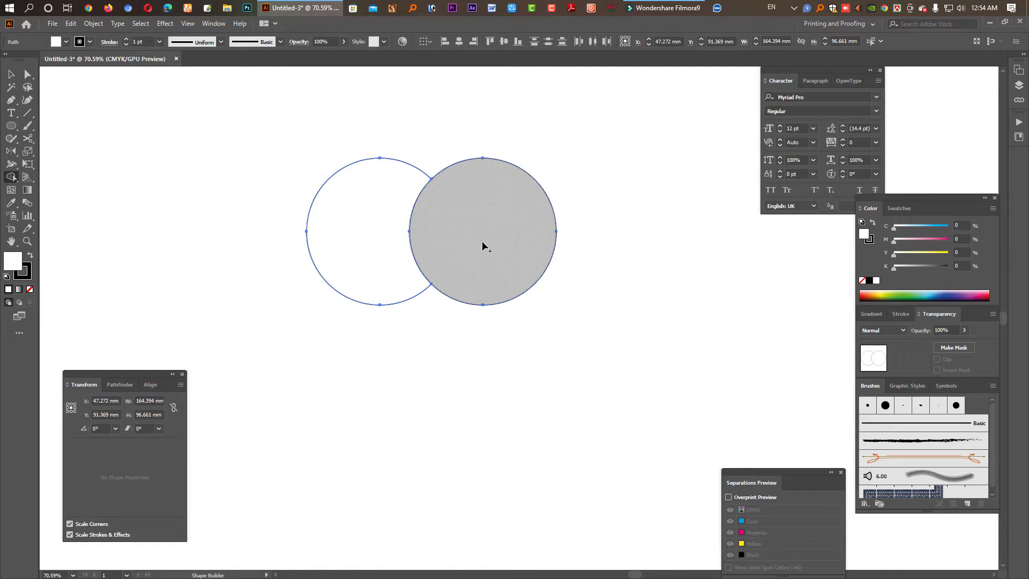
# Replace the two practice circles with a single smaller circle.
pyautogui.press('Delete')
pyautogui.press('l')
pyautogui.moveTo(411, 237); pyautogui.dragTo(452, 277)
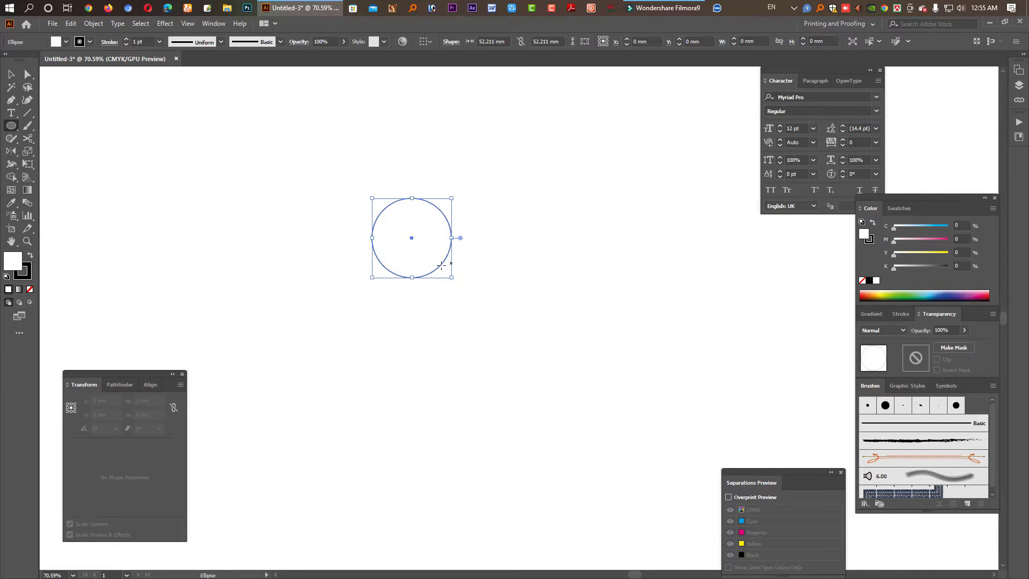
pyautogui.press('v')
# Copy the circle in 30° steps around its bottom point into a twelve-circle rosette, then select all.
pyautogui.click(13, 177)
pyautogui.moveTo(19, 151); pyautogui.dragTo(43, 167)
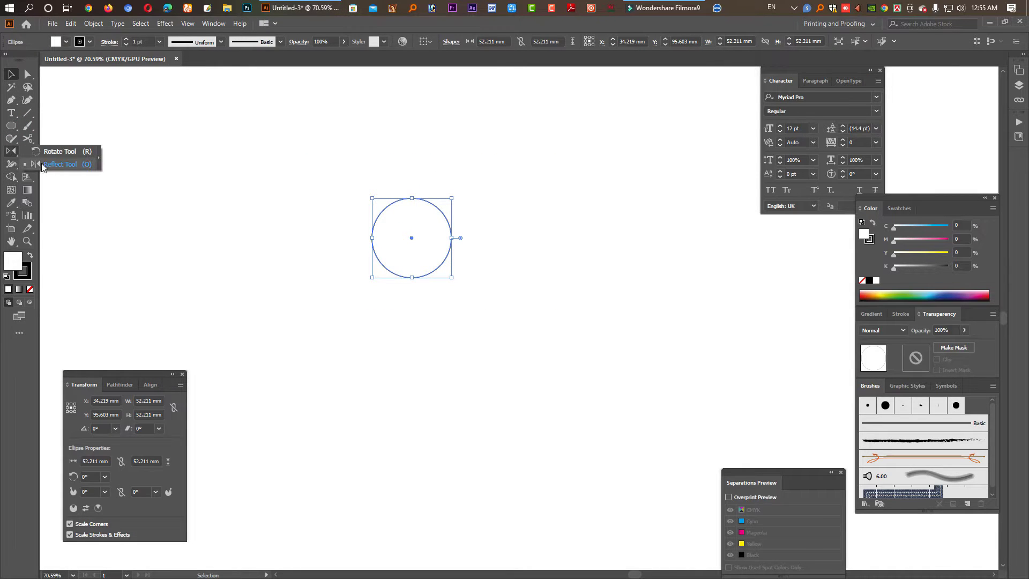
pyautogui.click(52, 154)
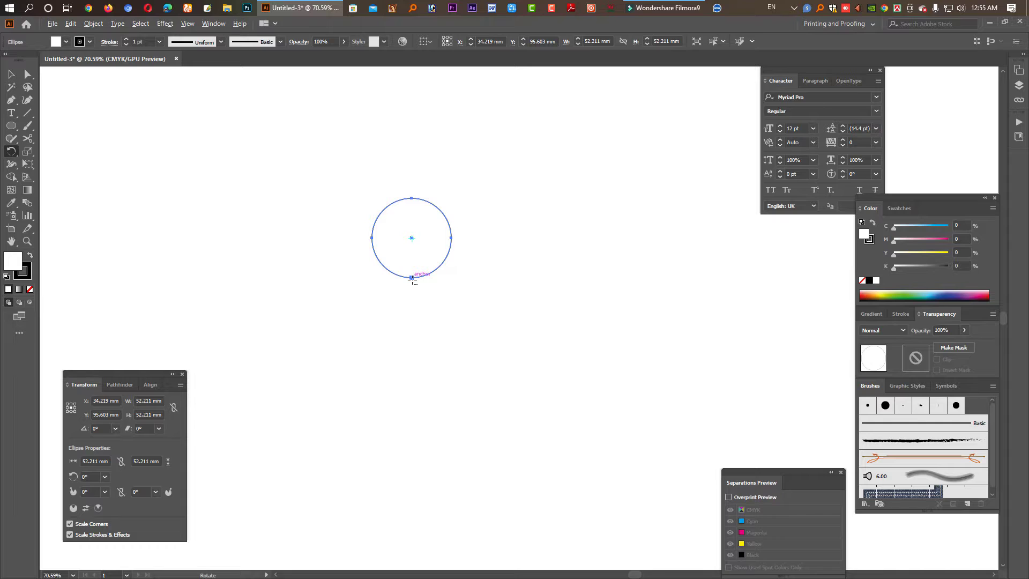
pyautogui.keyDown('alt'); pyautogui.click(412, 278); pyautogui.keyUp('alt')
pyautogui.write('180/6')
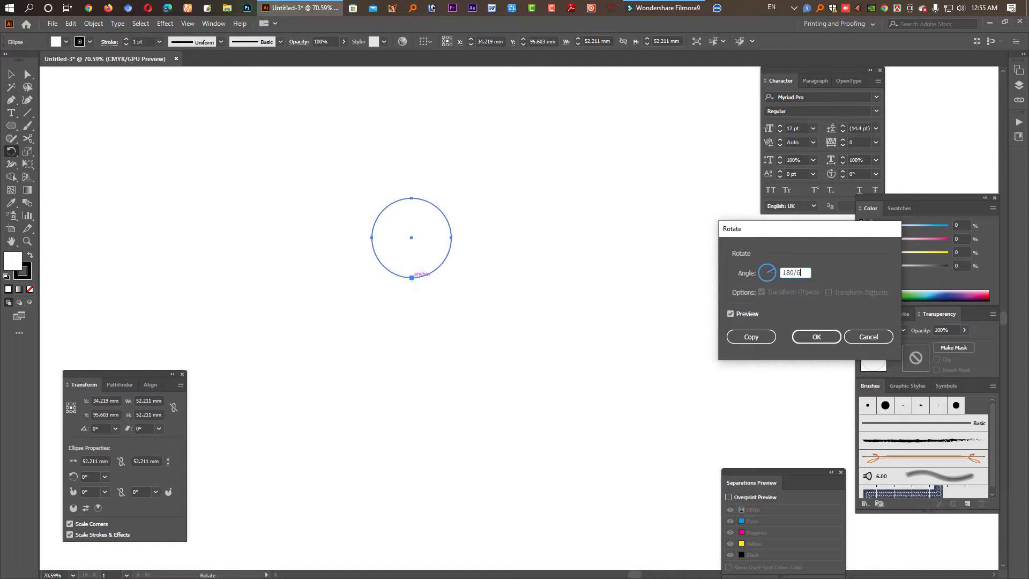
pyautogui.click(751, 337)
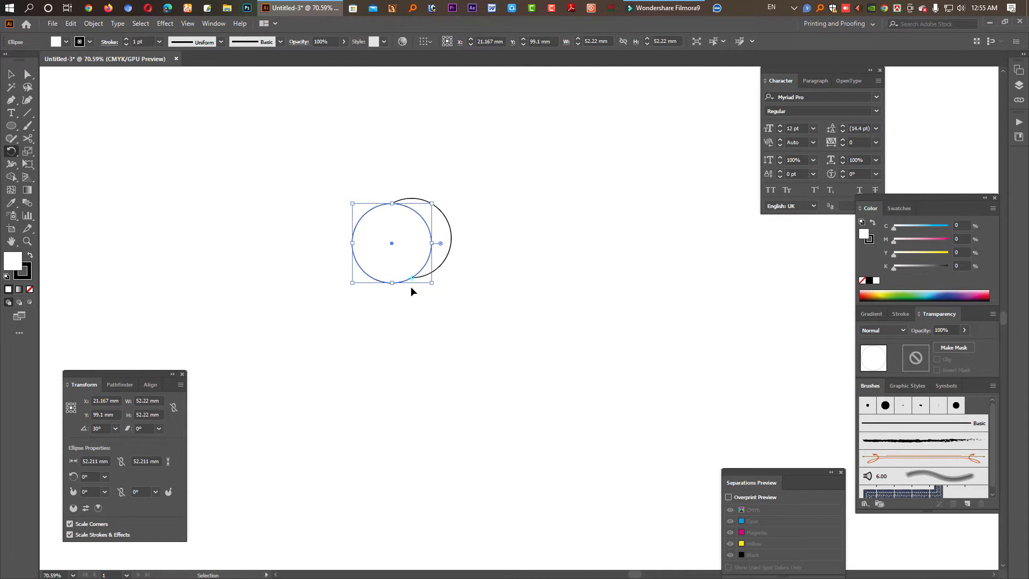
pyautogui.hotkey('ctrl', 'd')
pyautogui.hotkey('ctrl', 'd')
pyautogui.hotkey('ctrl', 'd')
pyautogui.hotkey('ctrl', 'd')
pyautogui.hotkey('ctrl', 'd')
pyautogui.hotkey('ctrl', 'd')
pyautogui.hotkey('ctrl', 'd')
pyautogui.hotkey('ctrl', 'd')
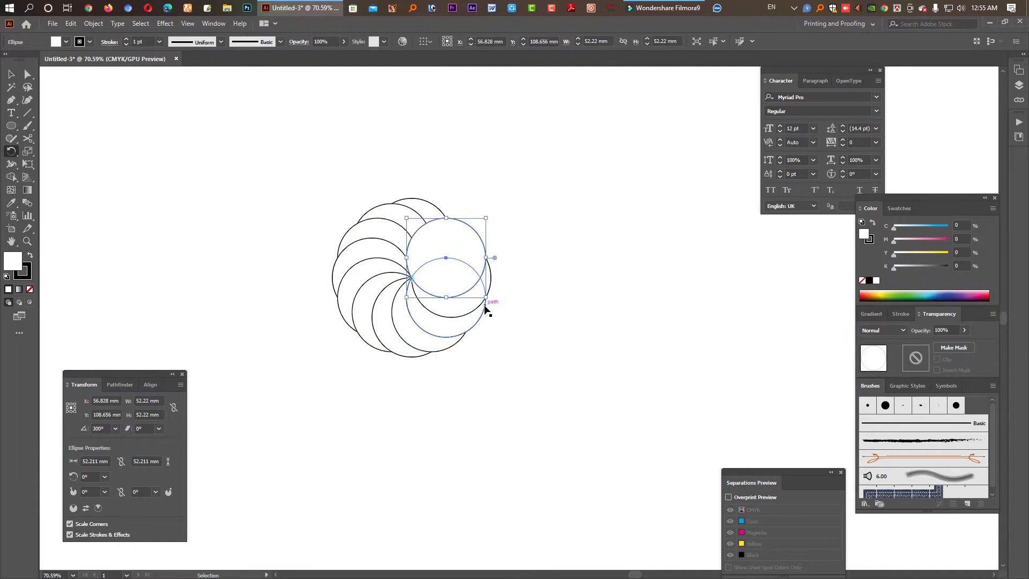
pyautogui.hotkey('ctrl', 'd')
pyautogui.hotkey('ctrl', 'd')
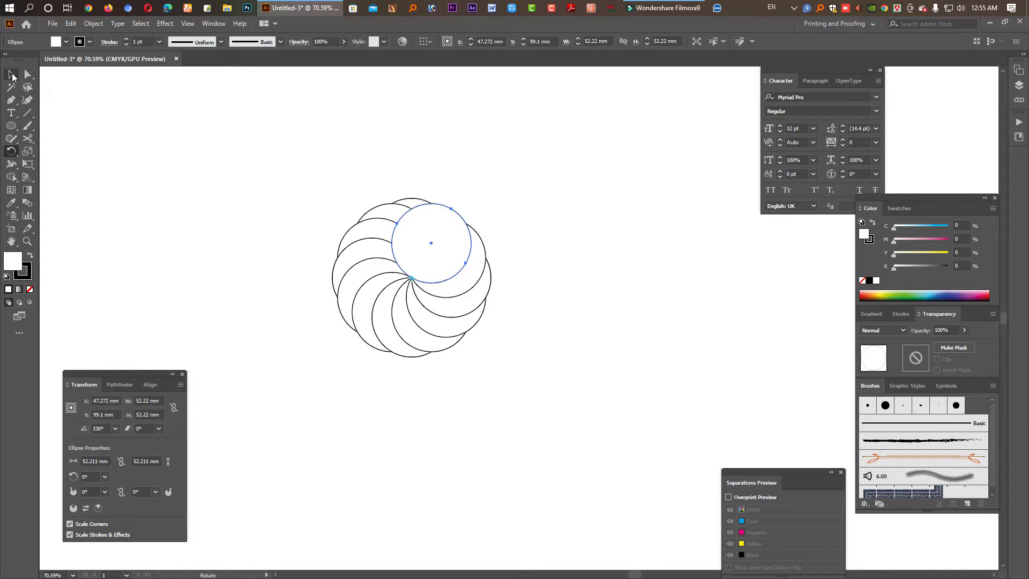
pyautogui.click(12, 75)
pyautogui.moveTo(335, 162); pyautogui.dragTo(521, 334)
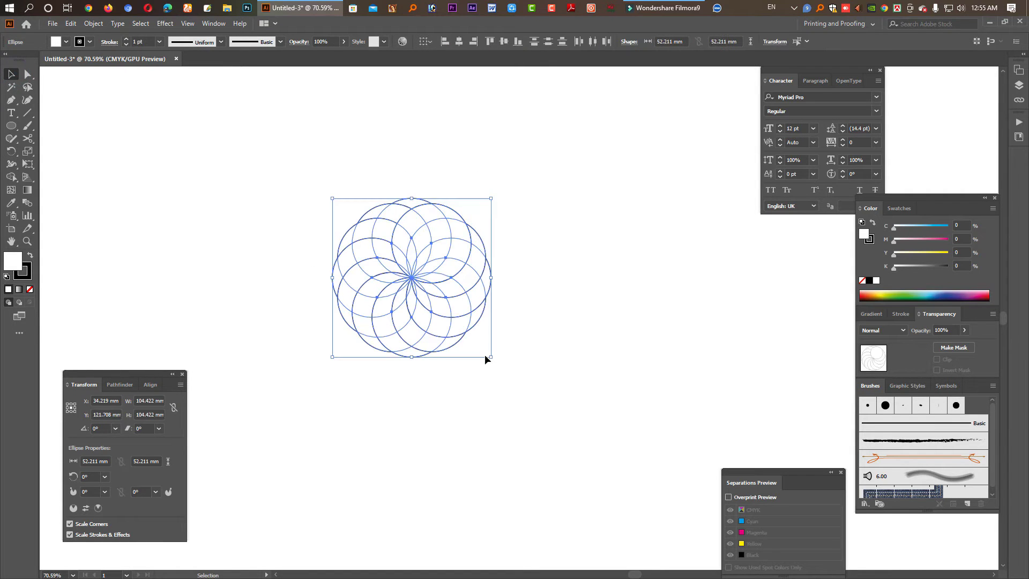
# Shape Builder-drag through the rosette's overlapping regions to form crescent petals.
pyautogui.scroll(3, 444, 338)
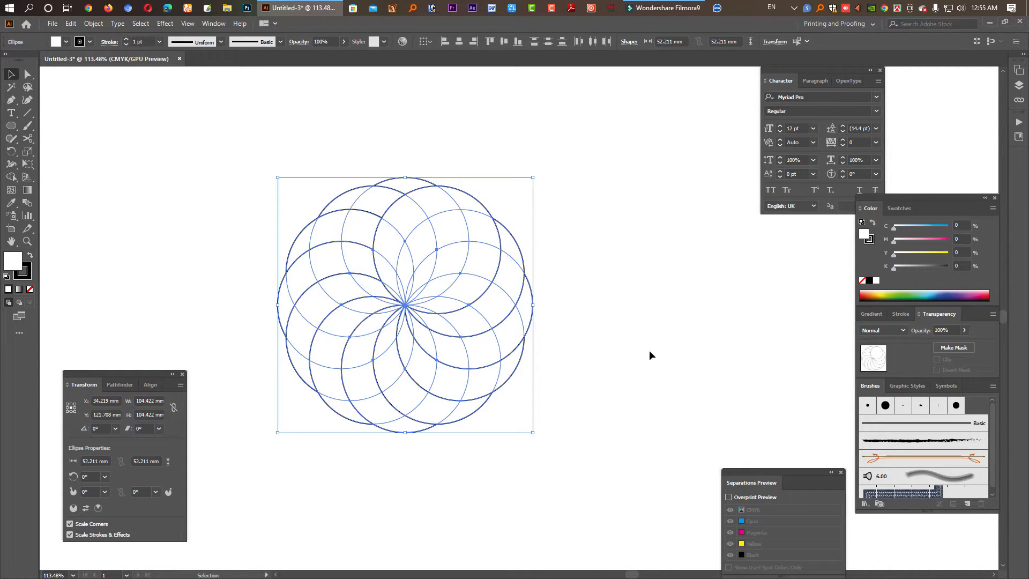
pyautogui.click(13, 178)
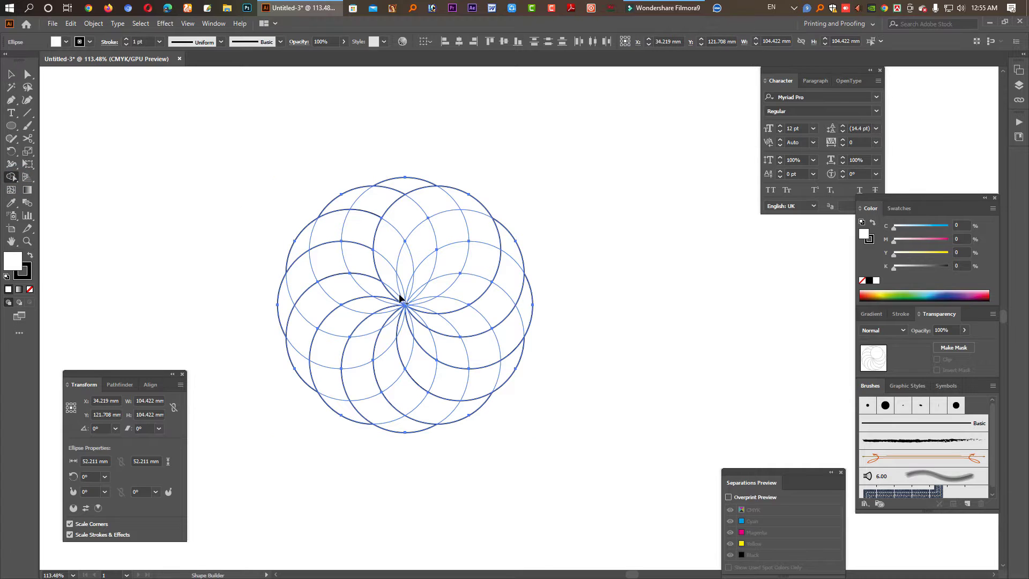
pyautogui.moveTo(402, 303); pyautogui.dragTo(470, 212)
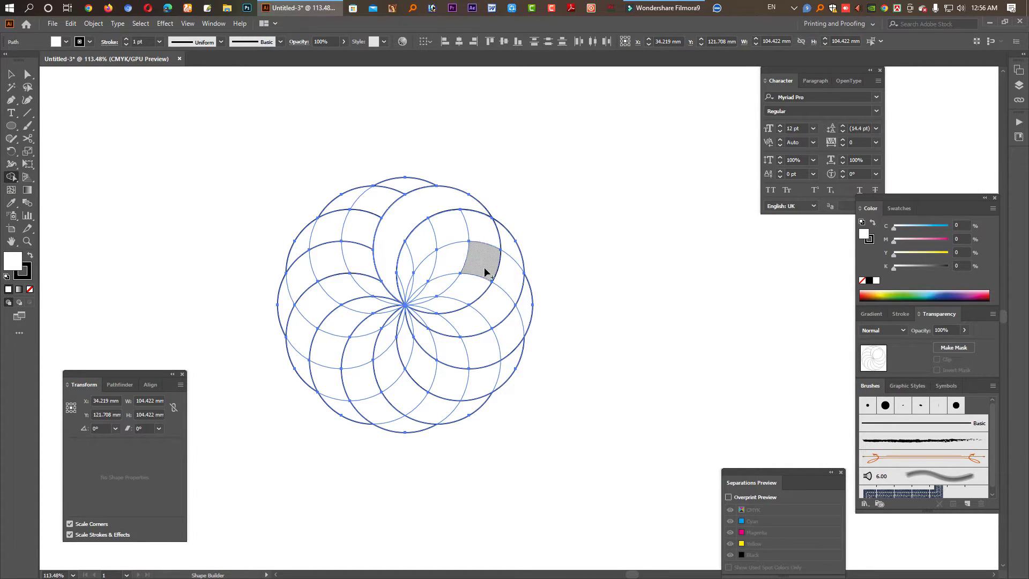
pyautogui.moveTo(402, 299); pyautogui.dragTo(524, 304)
pyautogui.click(574, 328)
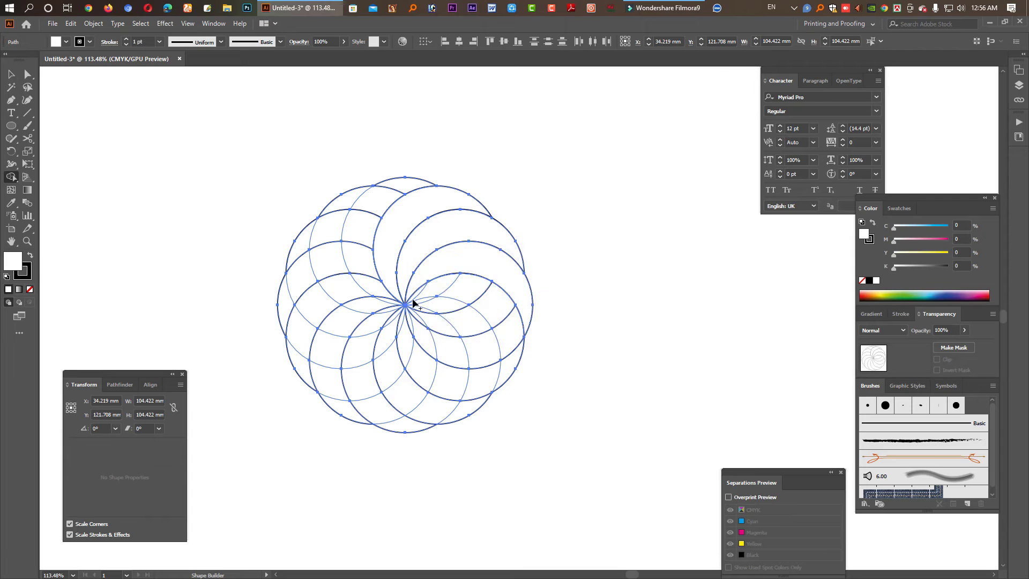
pyautogui.moveTo(417, 292); pyautogui.dragTo(486, 313)
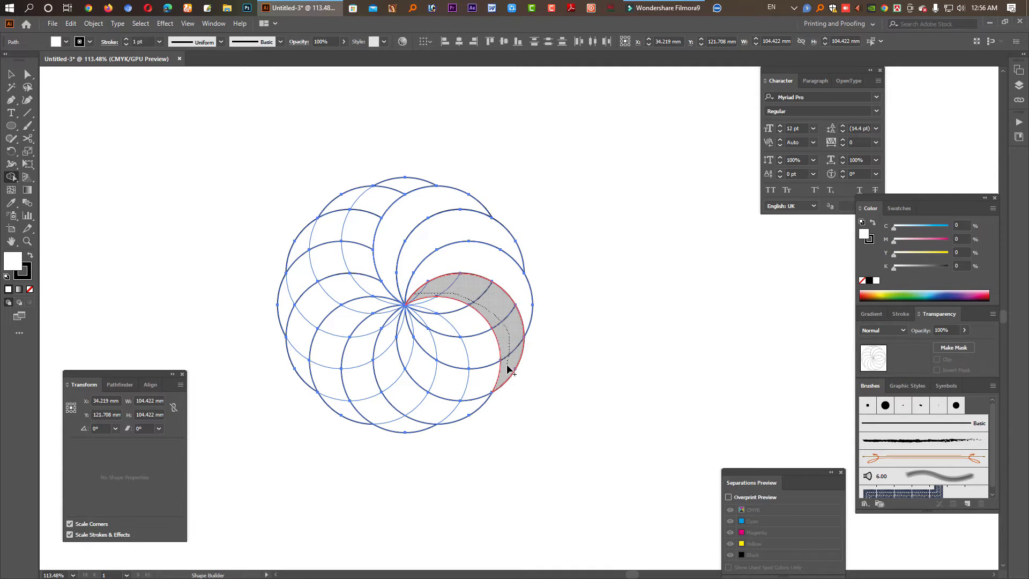
pyautogui.moveTo(510, 347); pyautogui.dragTo(504, 367)
pyautogui.moveTo(453, 422)
pyautogui.mouseDown()
pyautogui.moveTo(436, 307)
pyautogui.moveTo(427, 305)
pyautogui.moveTo(350, 418)
pyautogui.moveTo(411, 331)
pyautogui.moveTo(291, 331)
pyautogui.mouseUp()
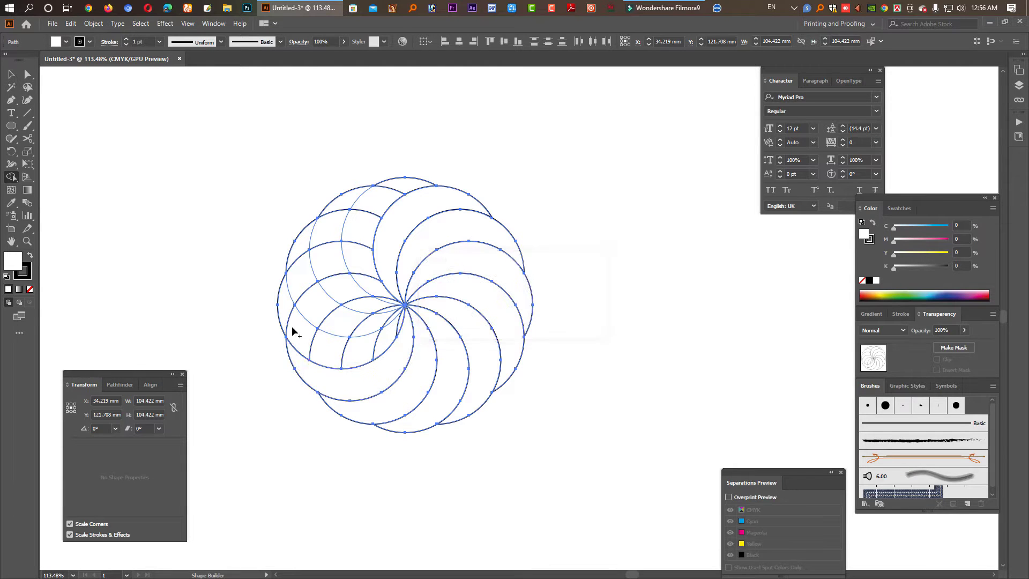
# Fill the first crescents green, red, orange, green and blue.
pyautogui.press('a')
pyautogui.click(356, 244)
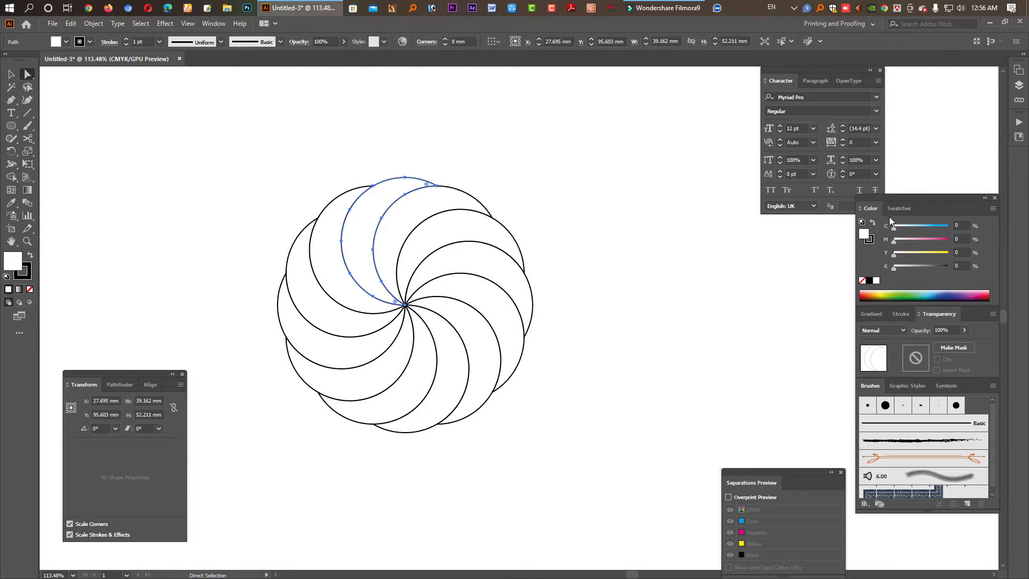
pyautogui.click(898, 209)
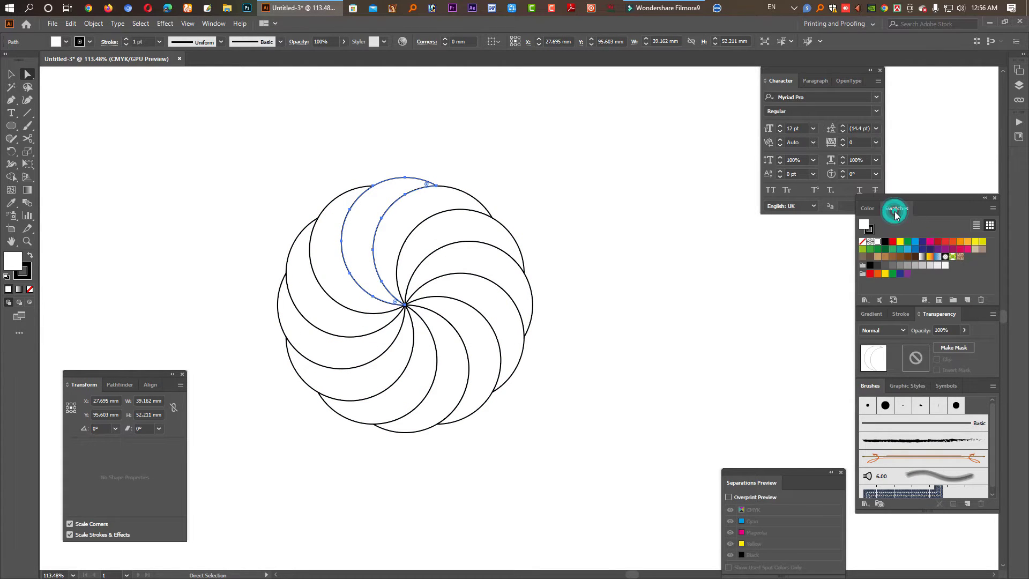
pyautogui.click(894, 249)
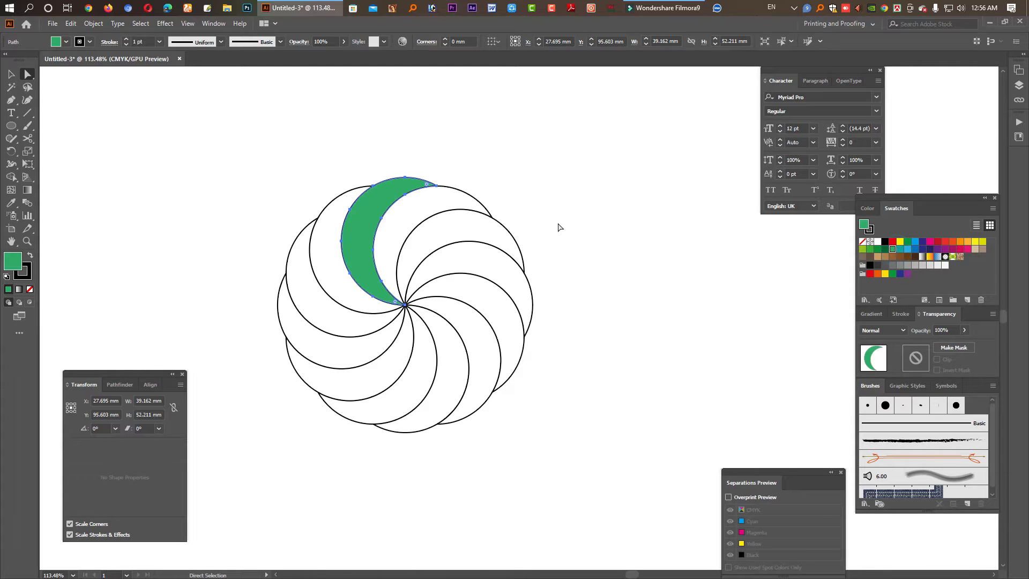
pyautogui.click(453, 209)
pyautogui.click(941, 241)
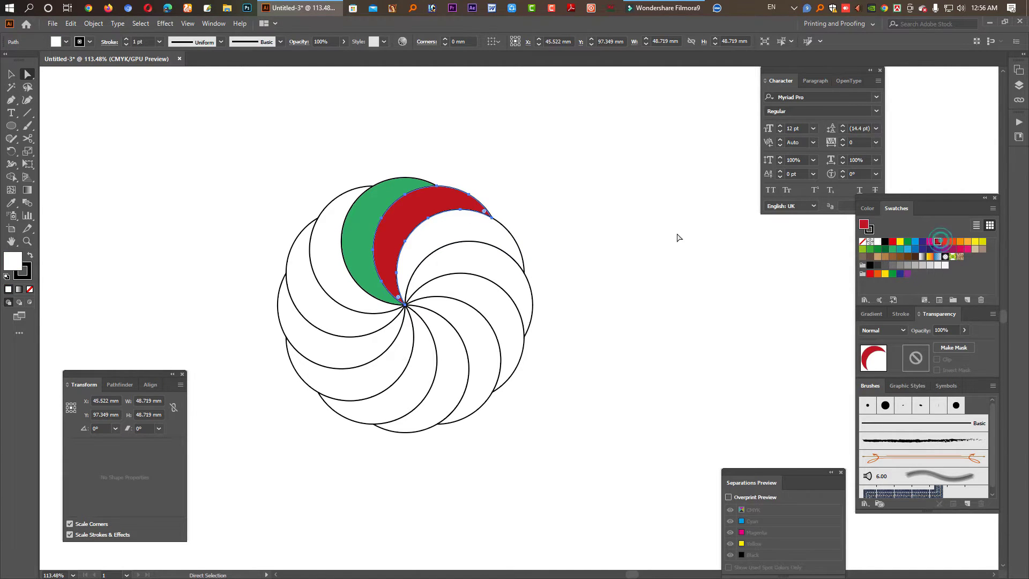
pyautogui.click(450, 234)
pyautogui.click(958, 242)
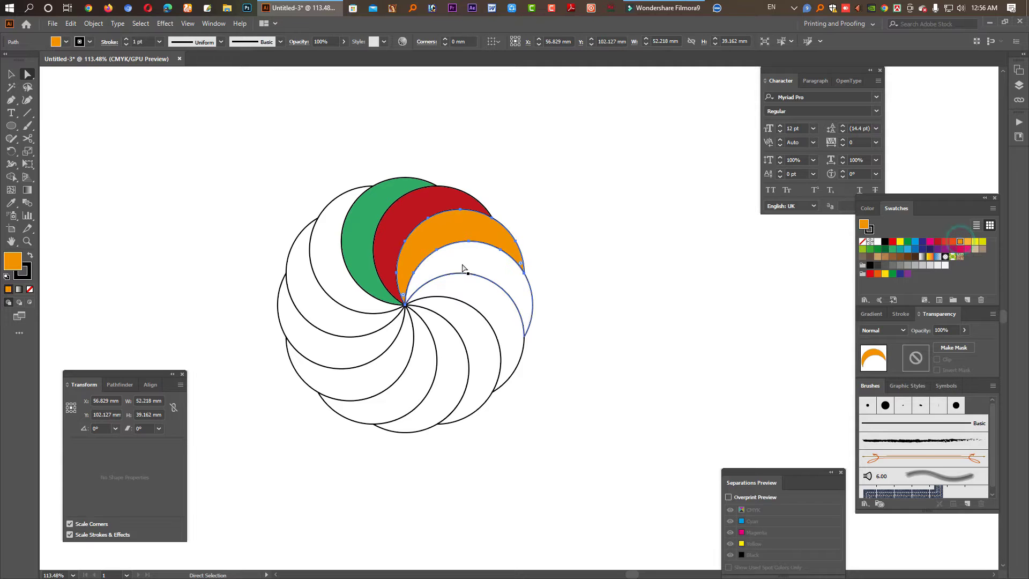
pyautogui.click(471, 267)
pyautogui.click(898, 250)
pyautogui.click(509, 321)
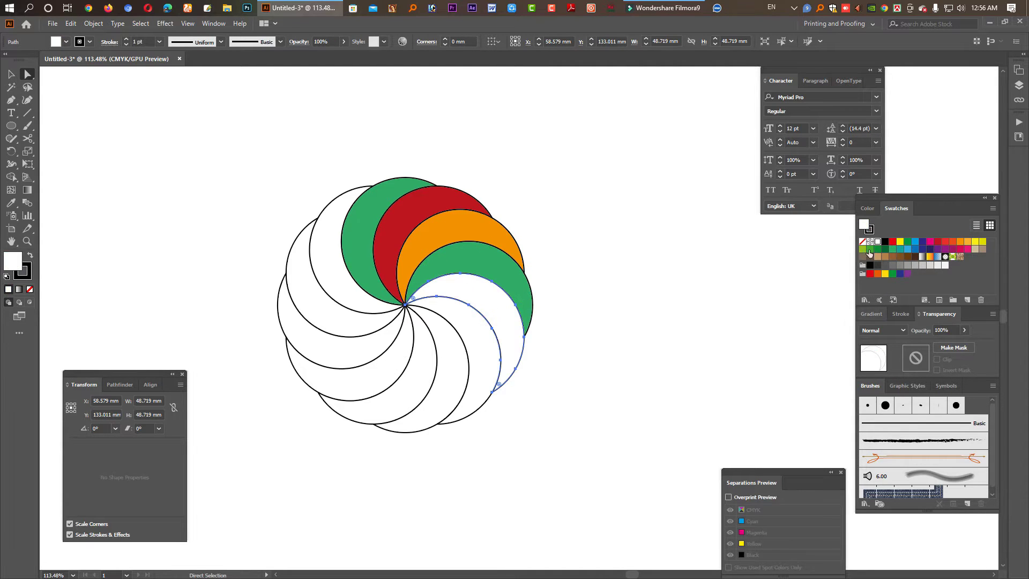
pyautogui.click(915, 242)
# Fill the remaining crescents yellow, grey, light orange, navy, yellow and purple.
pyautogui.click(483, 375)
pyautogui.click(900, 241)
pyautogui.click(937, 242)
pyautogui.click(914, 263)
pyautogui.click(364, 413)
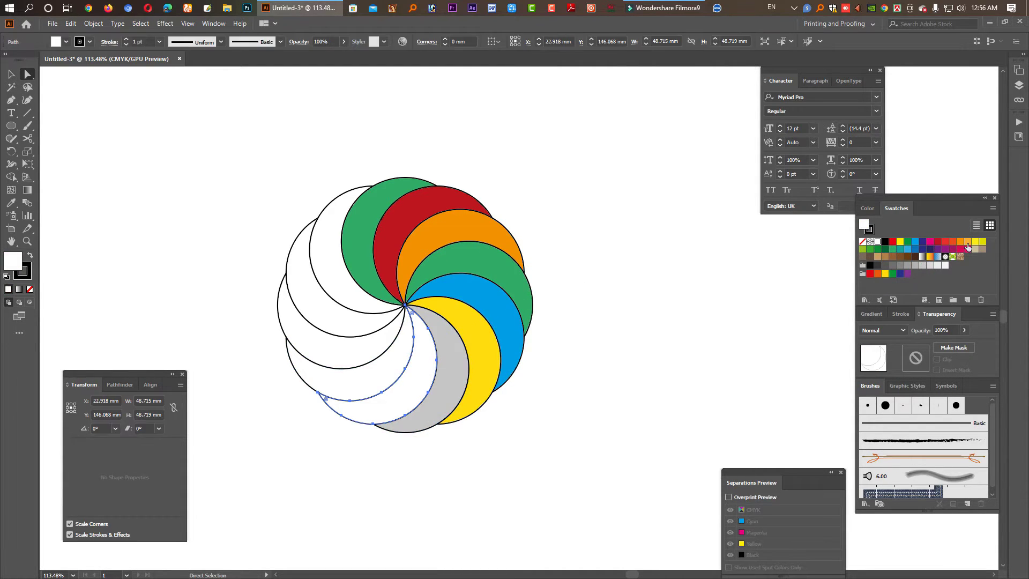
pyautogui.click(968, 241)
pyautogui.click(322, 386)
pyautogui.click(922, 242)
pyautogui.click(294, 343)
pyautogui.click(930, 242)
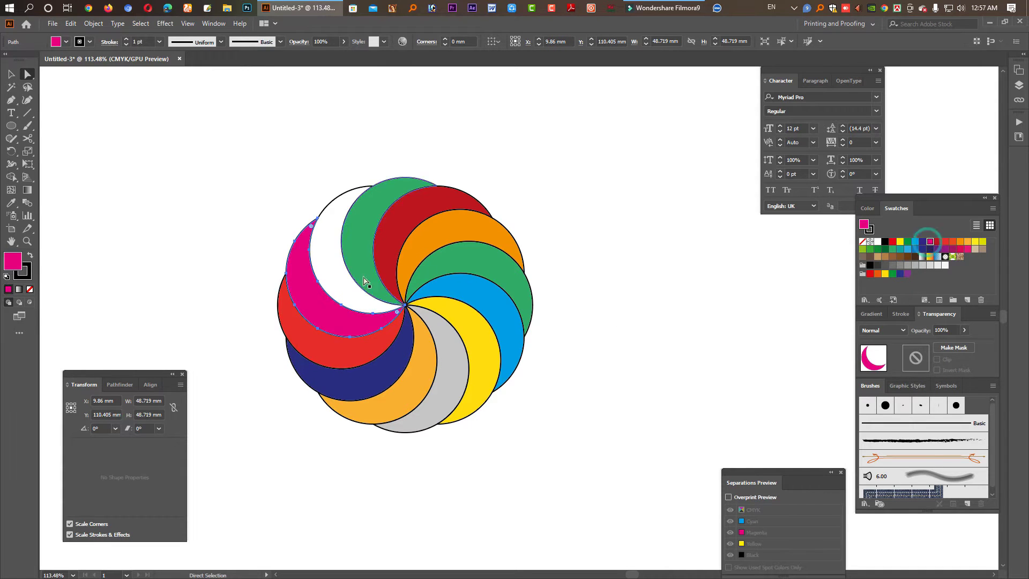
pyautogui.click(333, 230)
pyautogui.click(937, 249)
# Select the whole coloured flower and place a copy beside it.
pyautogui.press('v')
pyautogui.moveTo(223, 139)
pyautogui.mouseDown()
pyautogui.moveTo(564, 412)
pyautogui.moveTo(258, 310)
pyautogui.mouseUp()
pyautogui.scroll(-2, 565, 413)
pyautogui.scroll(-1, 597, 395)
pyautogui.moveTo(98, 336)
pyautogui.mouseDown()
pyautogui.moveTo(369, 337)
pyautogui.moveTo(263, 337)
pyautogui.mouseUp()
# Give the blue crescent of the copied flower a white-to-blue gradient fill.
pyautogui.click(459, 335)
pyautogui.click(343, 324)
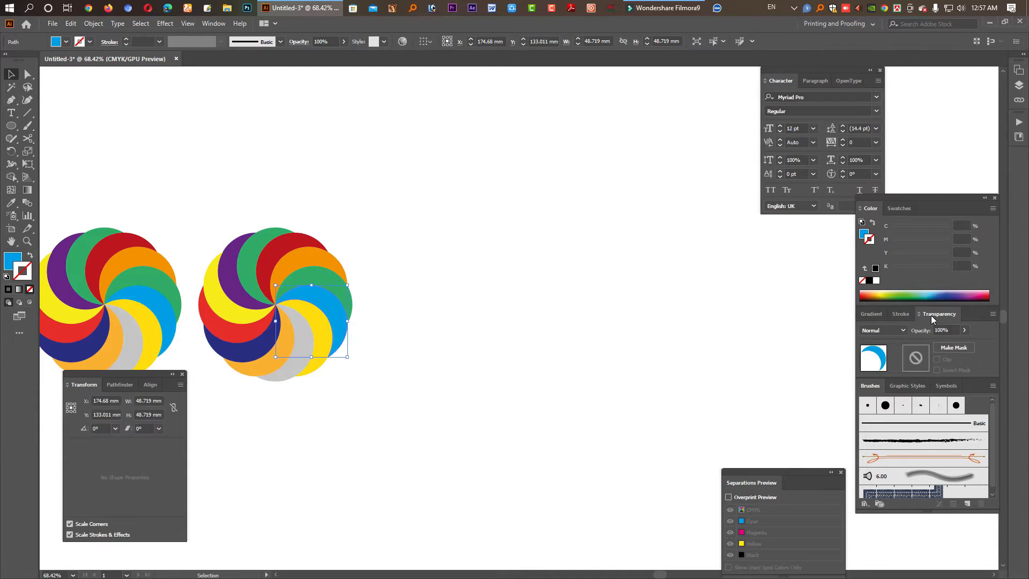
pyautogui.press('.')
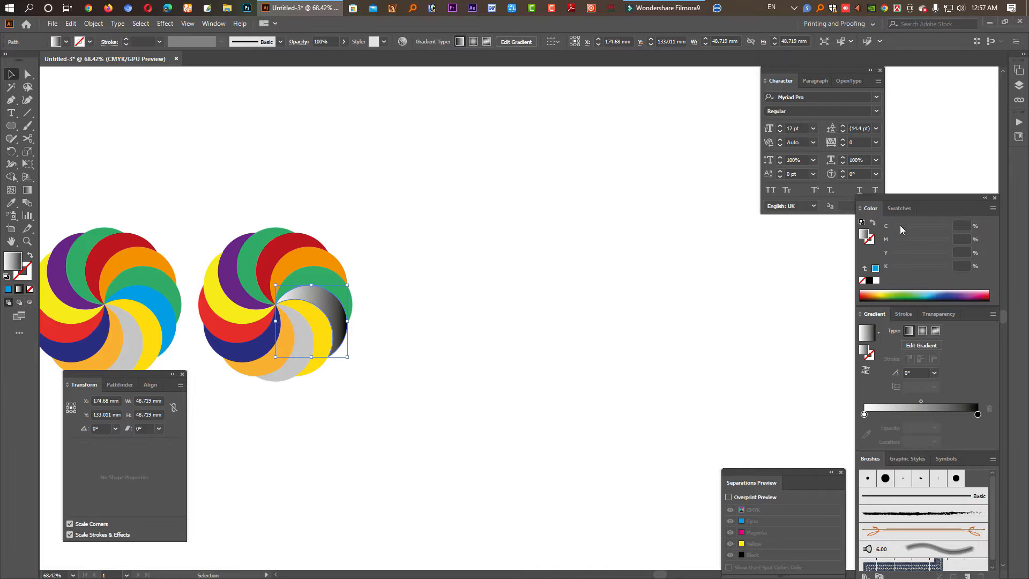
pyautogui.click(898, 208)
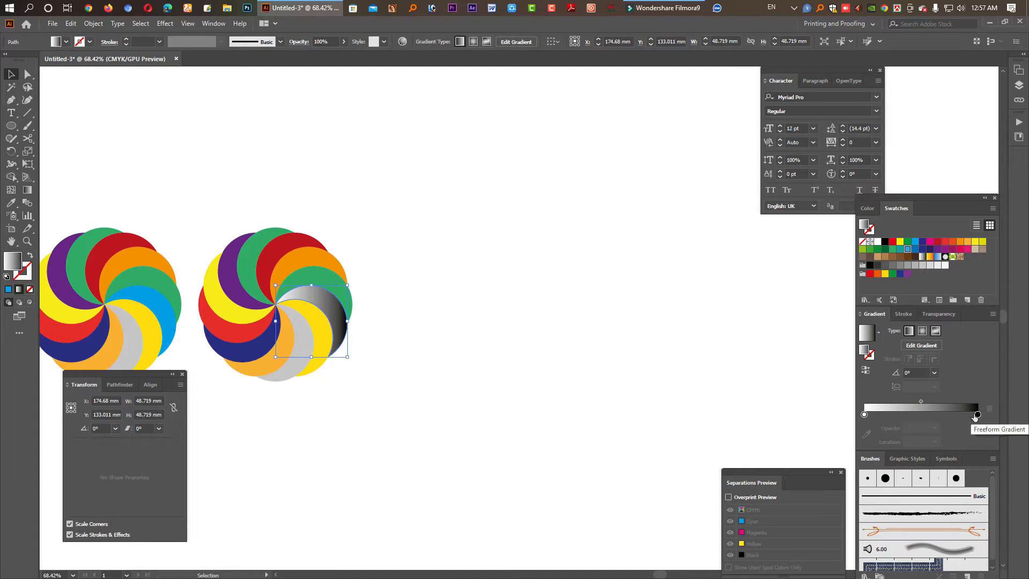
pyautogui.moveTo(977, 414); pyautogui.dragTo(978, 414)
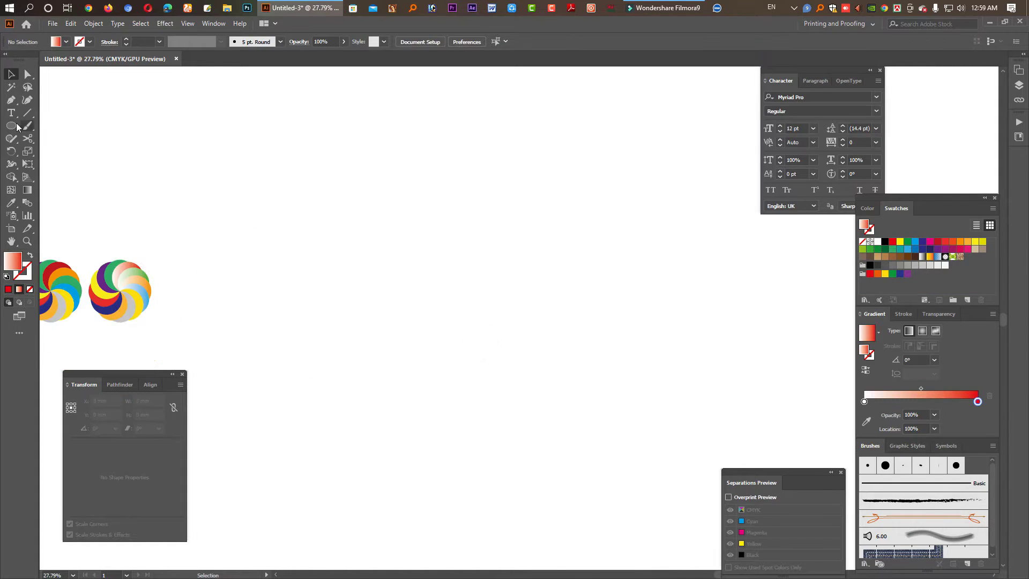
pyautogui.moveTo(12, 129); pyautogui.dragTo(69, 153)
# Draw a red circle, select all four red circles, and fill the centre gap.
pyautogui.moveTo(371, 156)
pyautogui.mouseDown()
pyautogui.moveTo(410, 195)
pyautogui.moveTo(430, 178)
pyautogui.moveTo(443, 230)
pyautogui.mouseUp()
pyautogui.press('v')
pyautogui.keyDown('shift'); pyautogui.click(383, 182); pyautogui.keyUp('shift')
pyautogui.scroll(3, 393, 132)
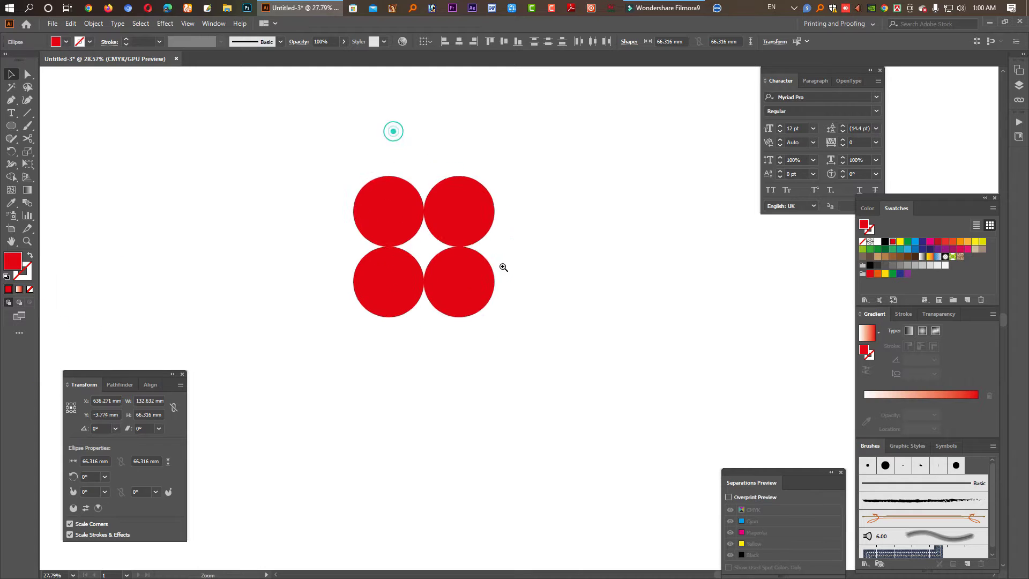
pyautogui.moveTo(593, 371); pyautogui.dragTo(339, 207)
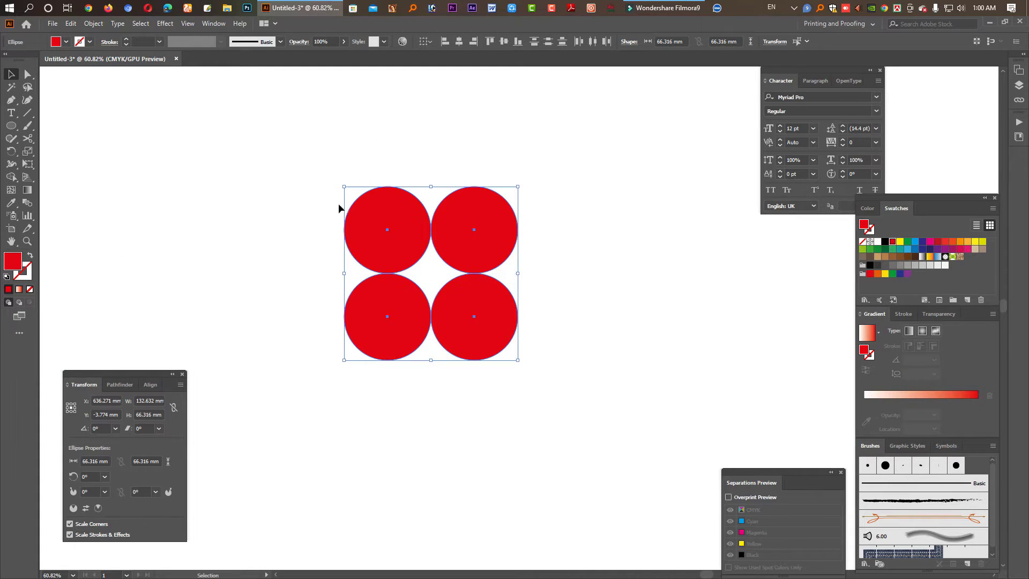
pyautogui.click(11, 177)
pyautogui.click(425, 280)
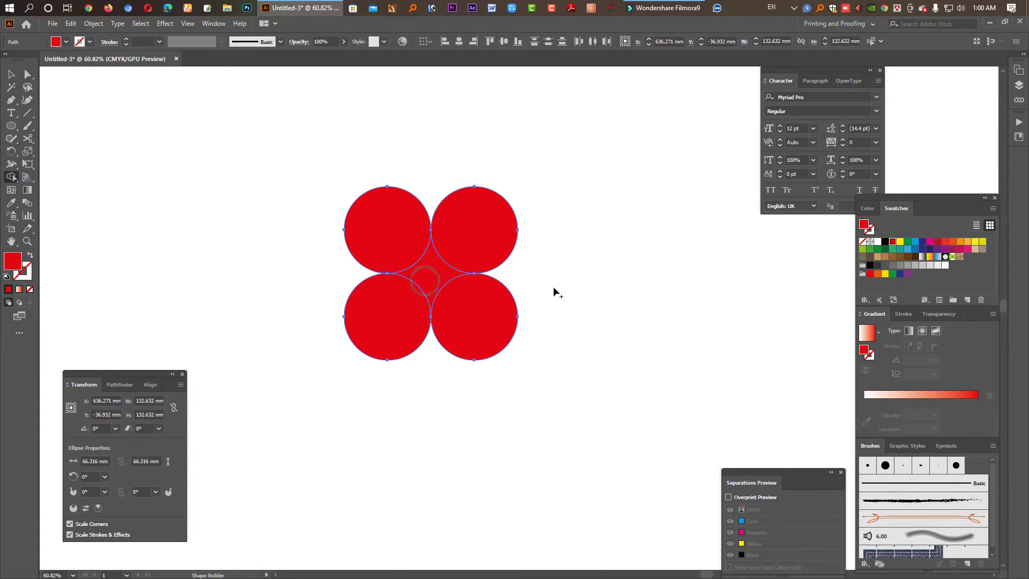
# Merge the four red circles and centre into one four-petal shape.
pyautogui.press('a')
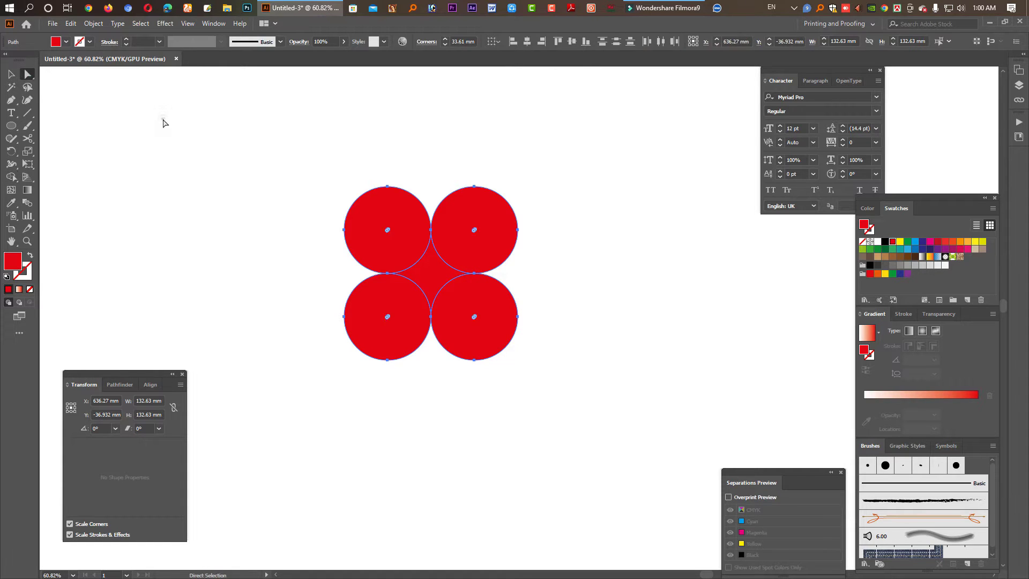
pyautogui.click(478, 324)
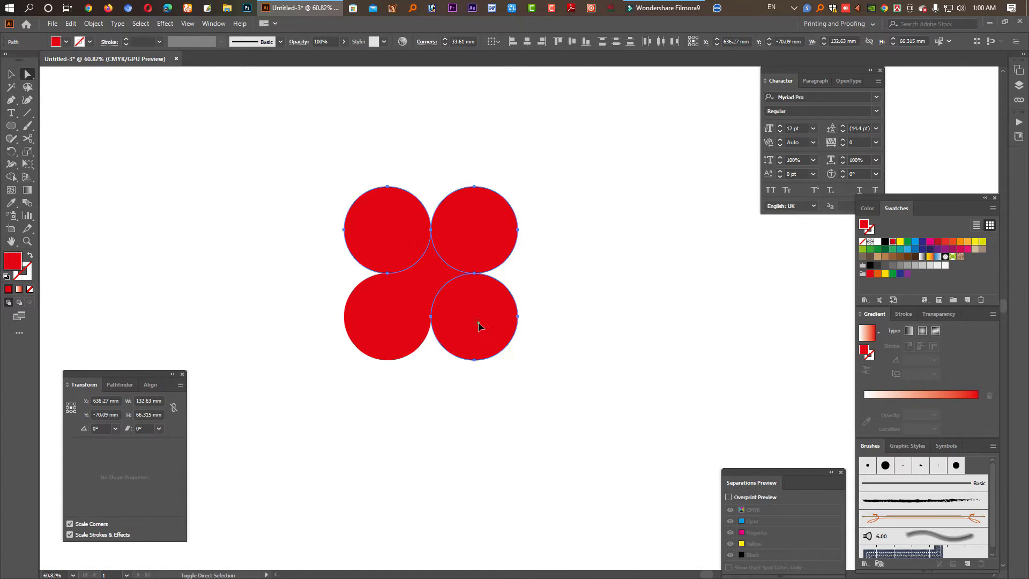
pyautogui.keyDown('shift'); pyautogui.click(390, 327); pyautogui.keyUp('shift')
pyautogui.click(11, 177)
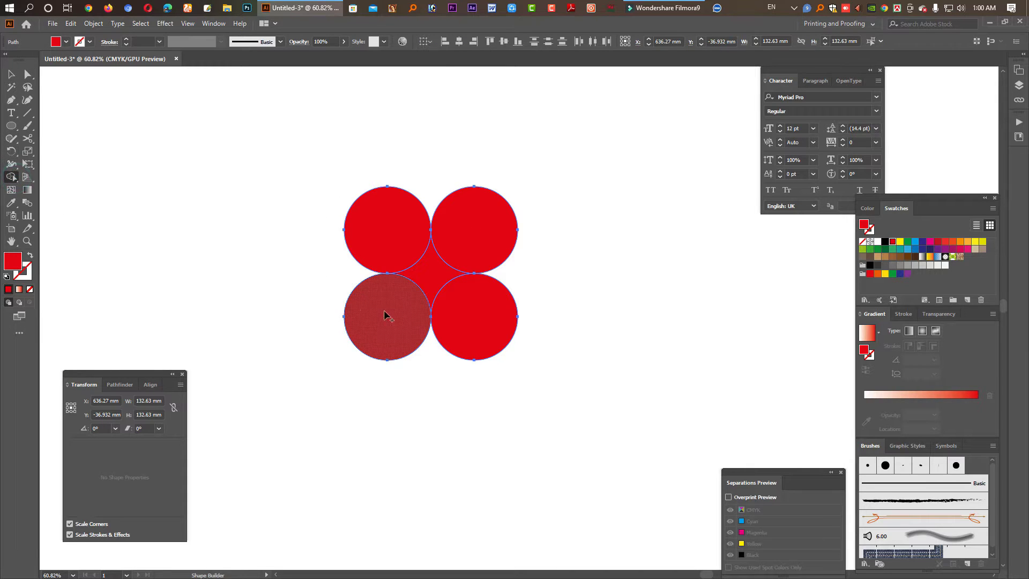
pyautogui.moveTo(386, 315); pyautogui.dragTo(443, 301)
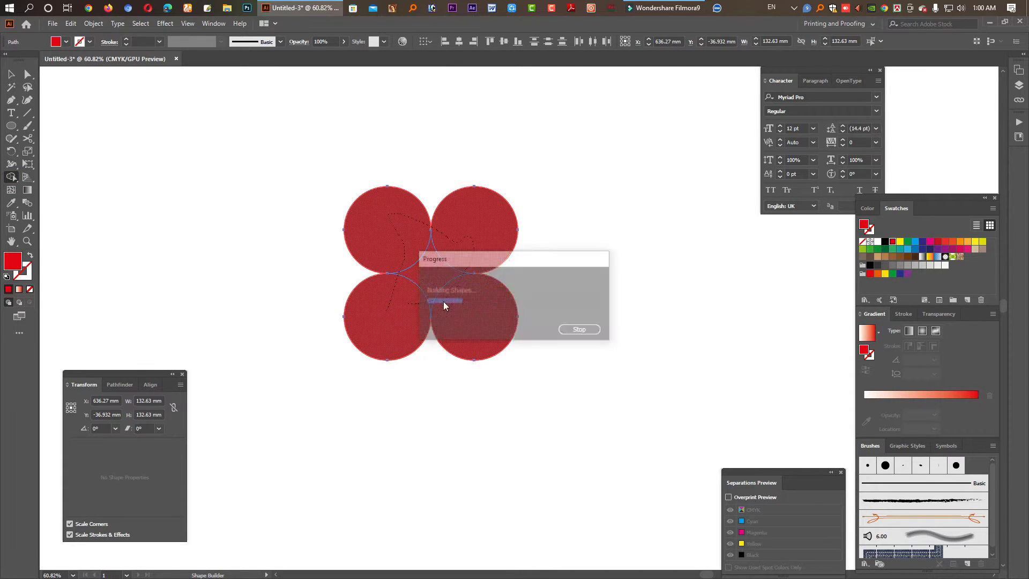
# Rotate the four-petal shape 45 degrees.
pyautogui.click(11, 76)
pyautogui.click(427, 152)
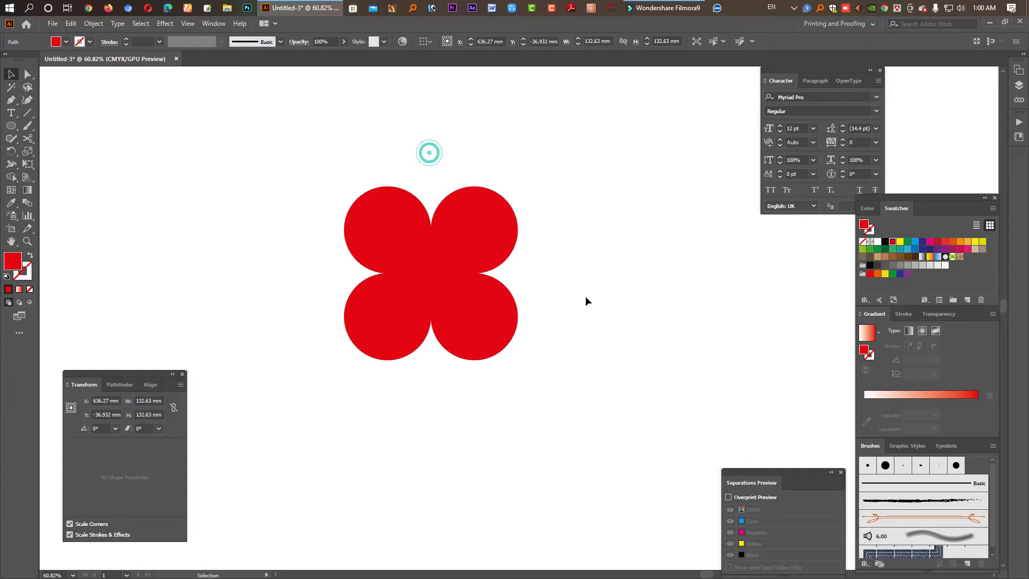
pyautogui.scroll(-3, 585, 295)
pyautogui.click(512, 286)
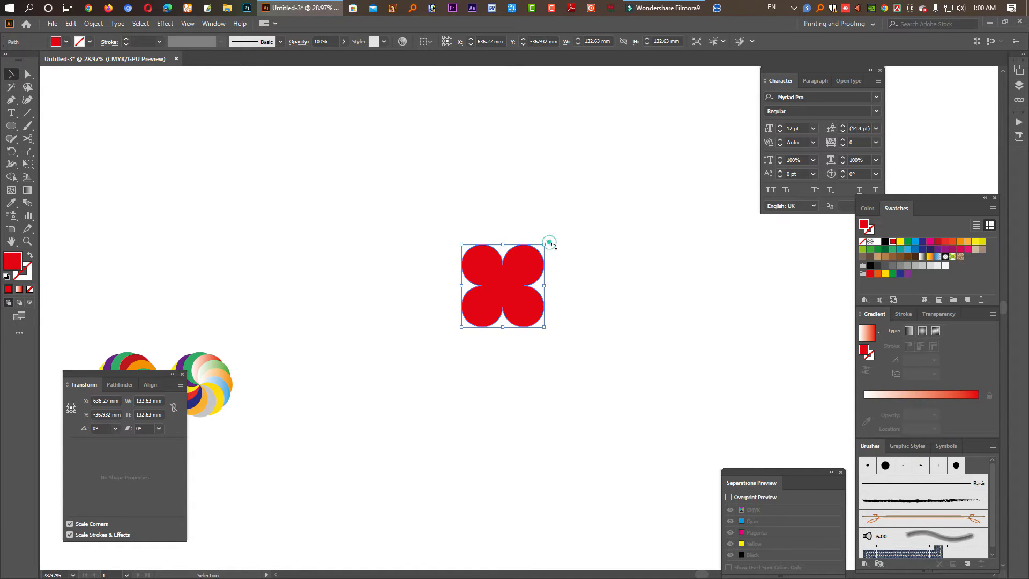
pyautogui.moveTo(552, 244); pyautogui.dragTo(578, 301)
# Draw a thin red stem below the flower.
pyautogui.click(526, 317)
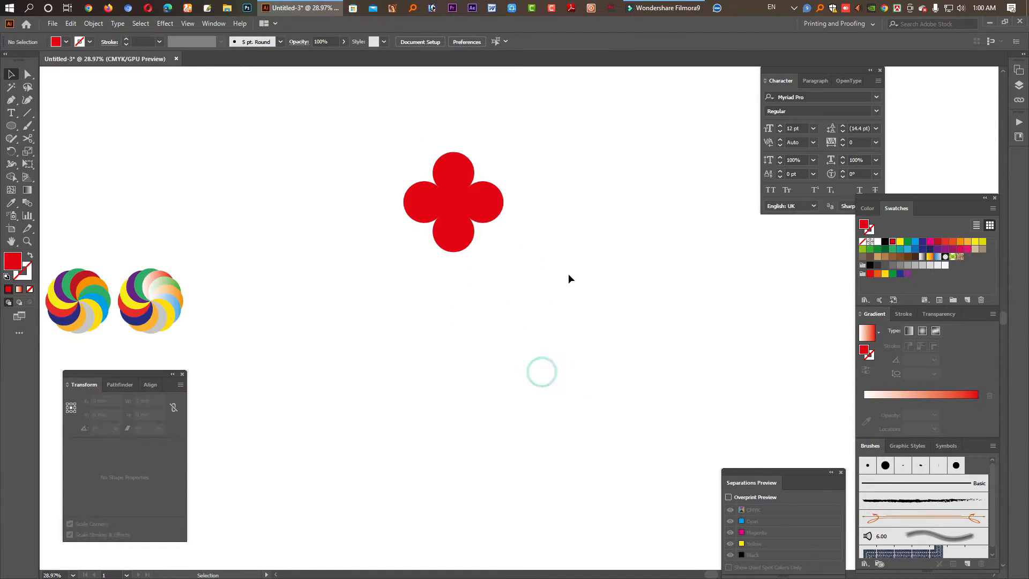
pyautogui.moveTo(8, 132); pyautogui.dragTo(41, 138)
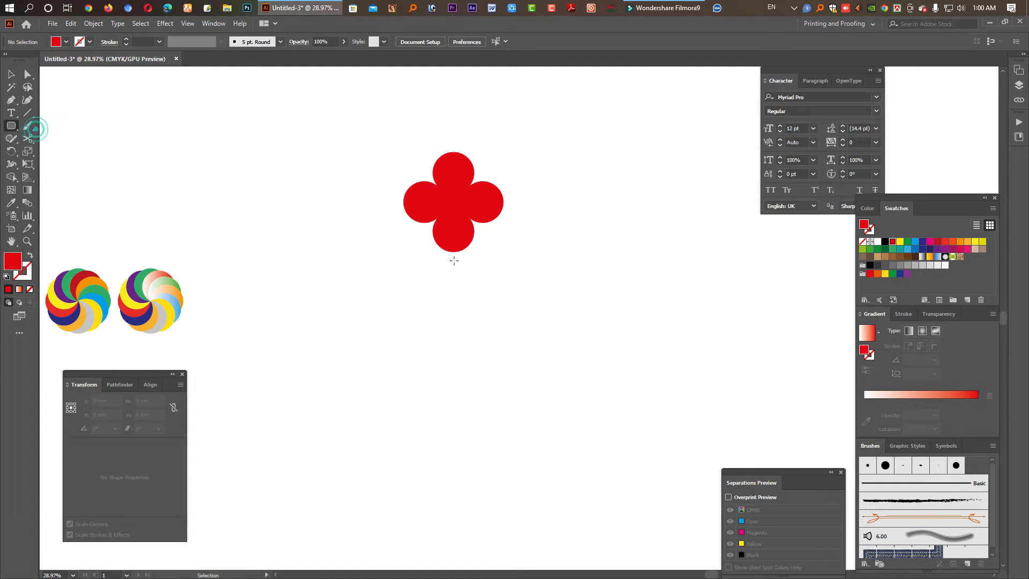
pyautogui.moveTo(451, 242); pyautogui.dragTo(457, 343)
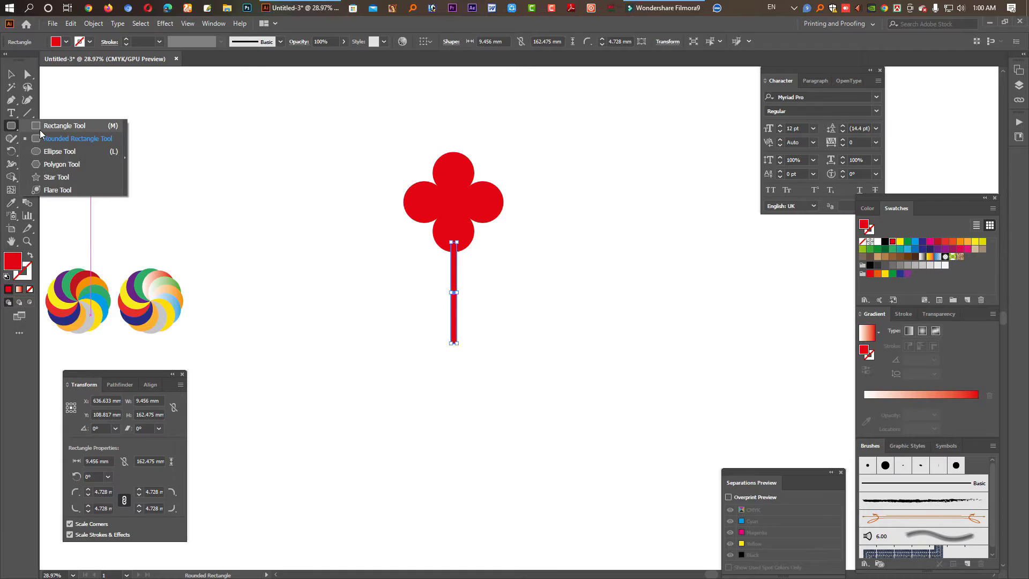
pyautogui.moveTo(11, 126); pyautogui.dragTo(39, 127)
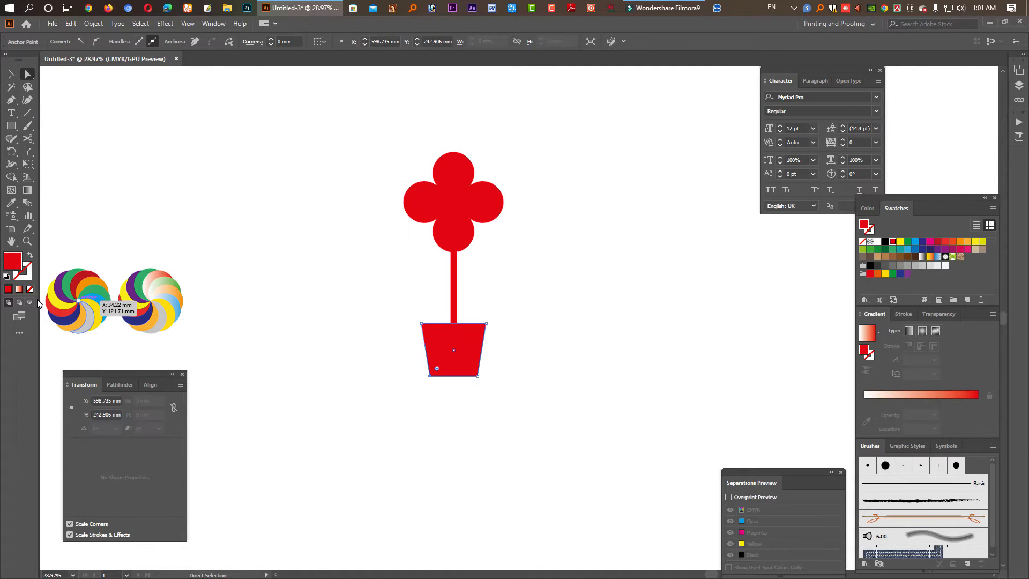
pyautogui.moveTo(409, 334); pyautogui.dragTo(518, 334)
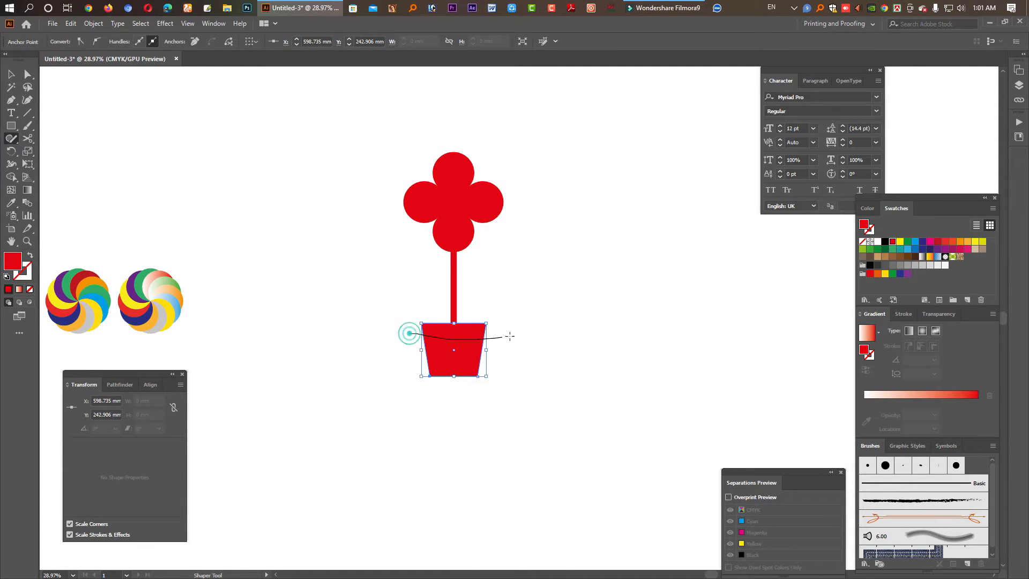
# Add two thin crossbars across the pot and a small circle at the flower centre.
pyautogui.click(11, 126)
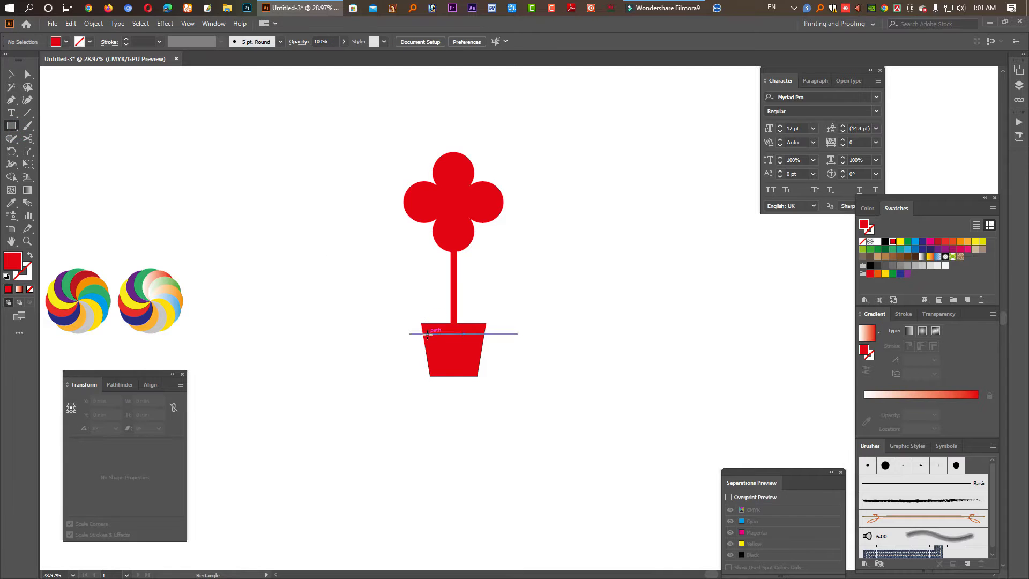
pyautogui.moveTo(415, 333); pyautogui.dragTo(501, 335)
pyautogui.doubleClick(9, 75)
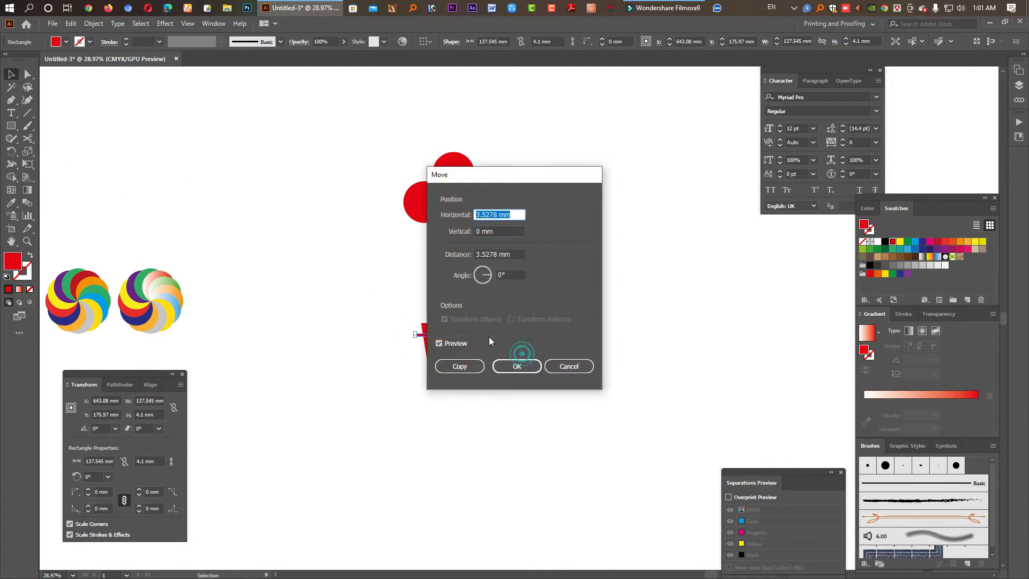
pyautogui.press('Escape')
pyautogui.moveTo(483, 339); pyautogui.dragTo(484, 368)
pyautogui.click(549, 400)
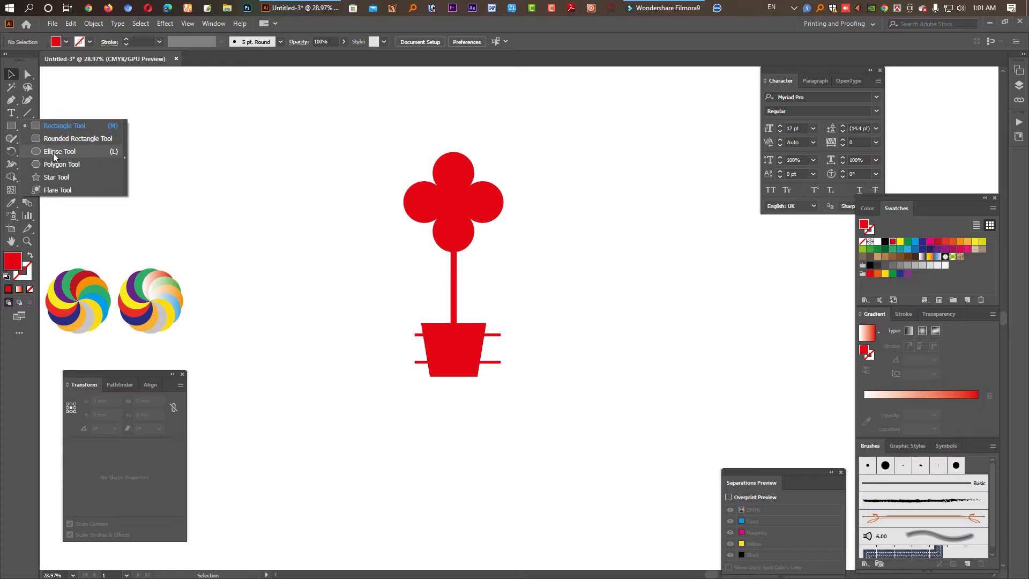
pyautogui.moveTo(7, 128); pyautogui.dragTo(48, 151)
pyautogui.moveTo(456, 205); pyautogui.dragTo(458, 205)
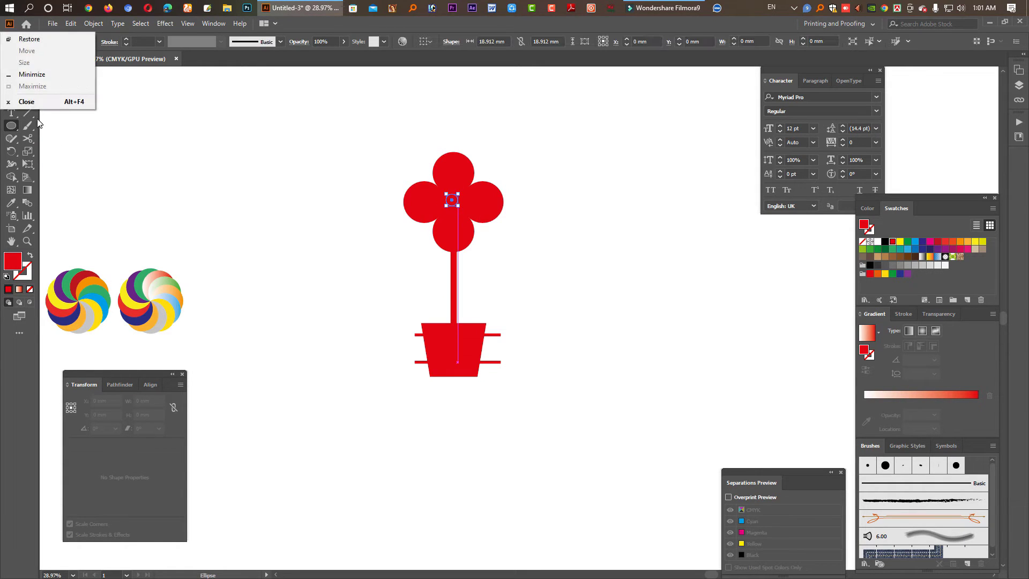
# Cut a red lens from two overlapping large circles right of the flower.
pyautogui.click(12, 74)
pyautogui.click(11, 125)
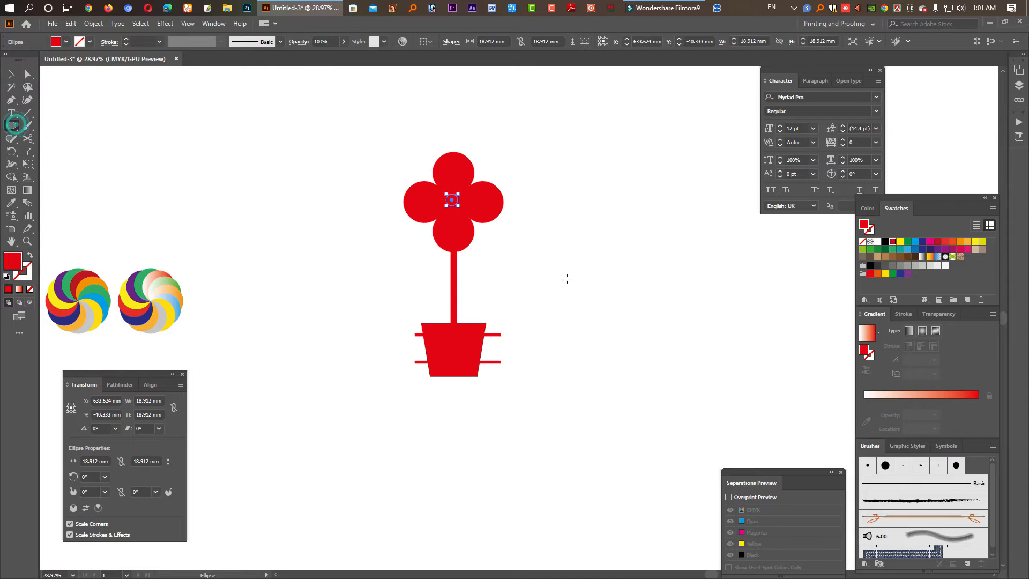
pyautogui.moveTo(621, 237); pyautogui.dragTo(681, 296)
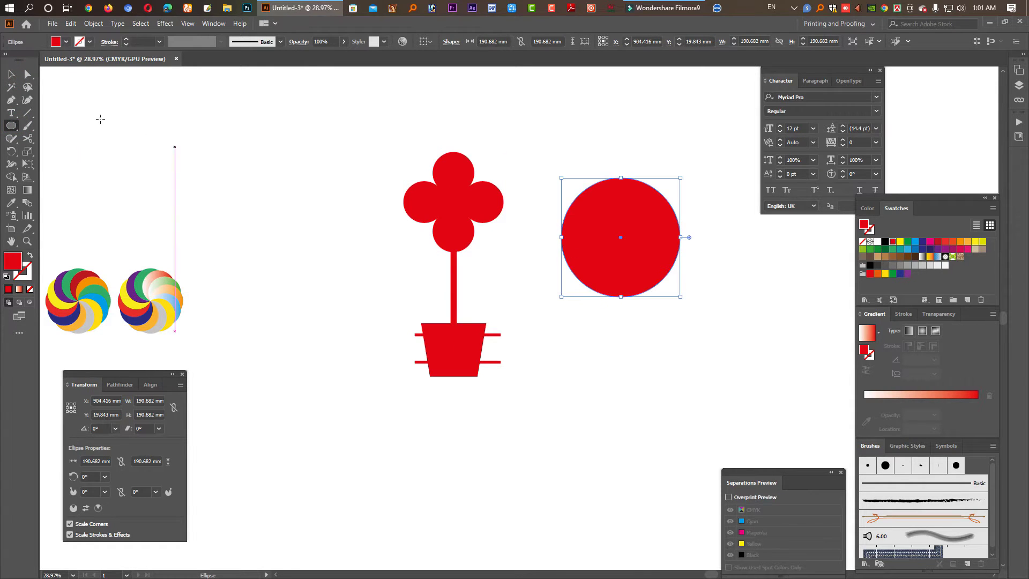
pyautogui.click(12, 75)
pyautogui.moveTo(625, 236); pyautogui.dragTo(713, 256)
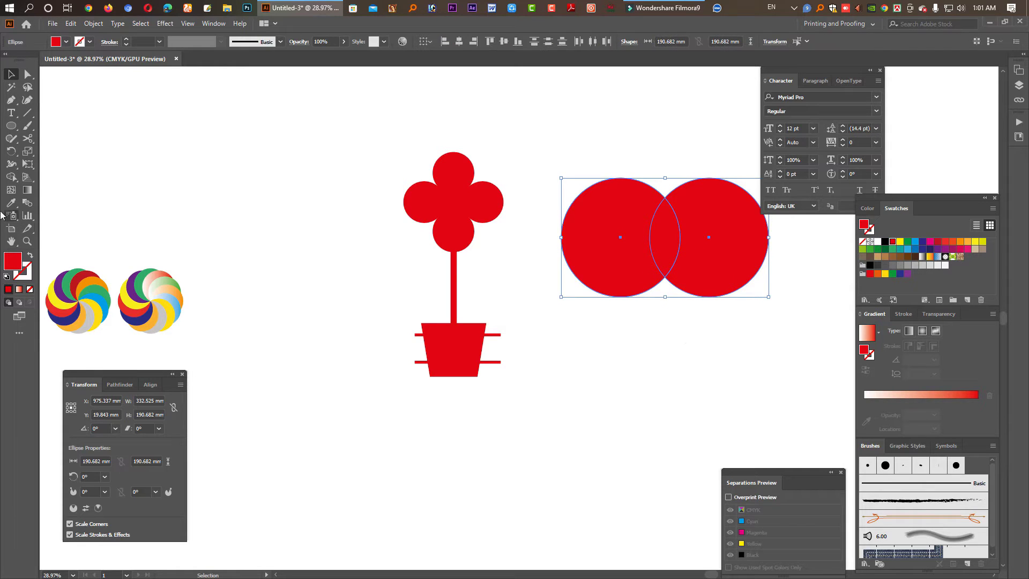
pyautogui.click(11, 178)
pyautogui.keyDown('alt'); pyautogui.click(613, 271); pyautogui.keyUp('alt')
pyautogui.keyDown('alt'); pyautogui.click(728, 261); pyautogui.keyUp('alt')
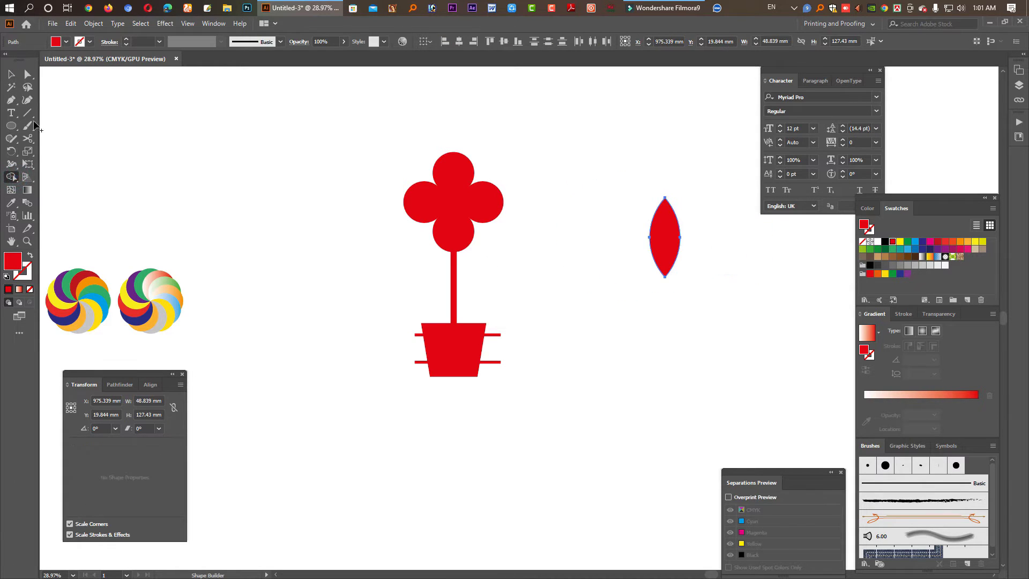
# Rotate the lens-shaped leaf by 45°.
pyautogui.click(11, 75)
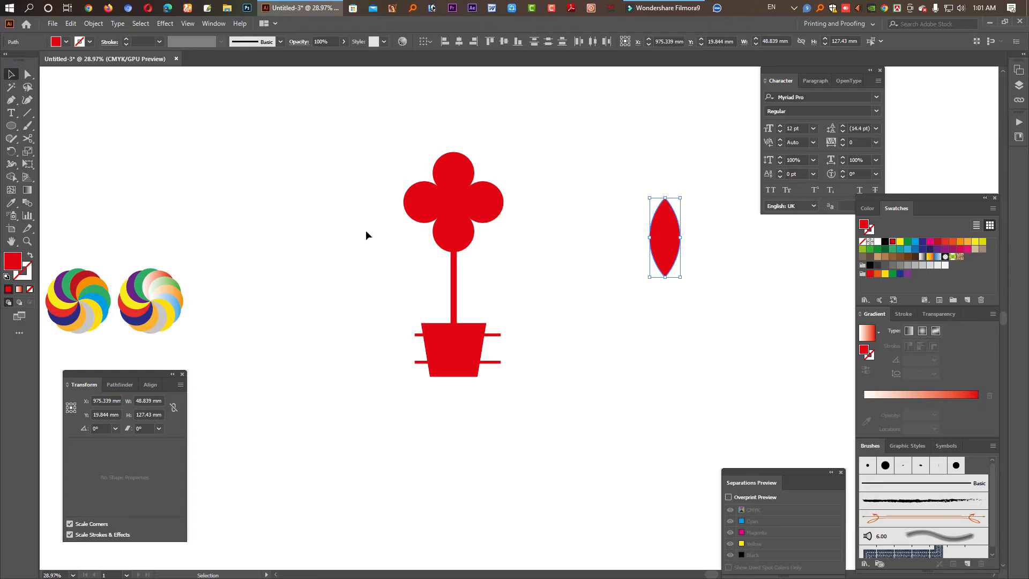
pyautogui.doubleClick(11, 151)
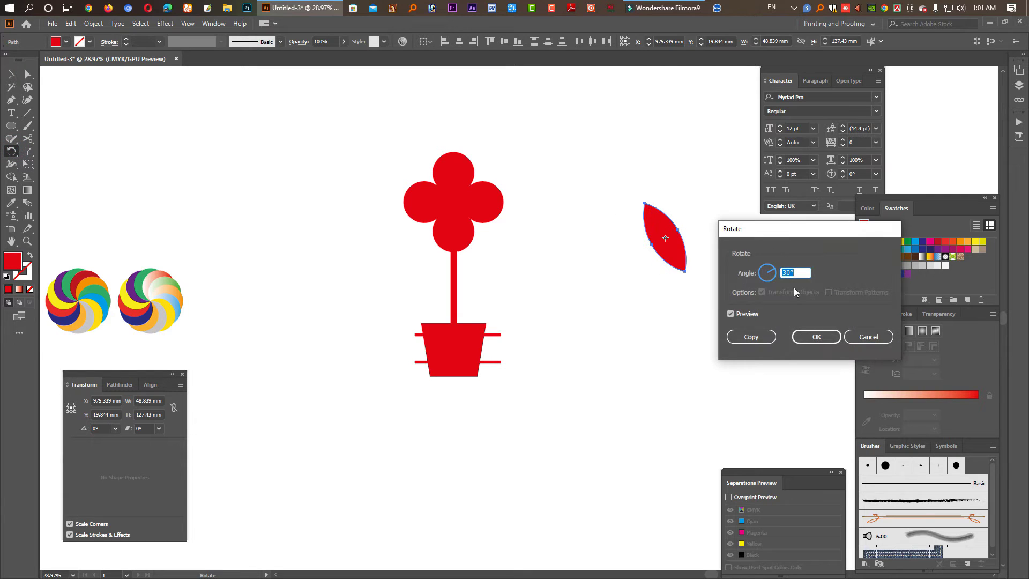
pyautogui.write('45')
pyautogui.press('Return')
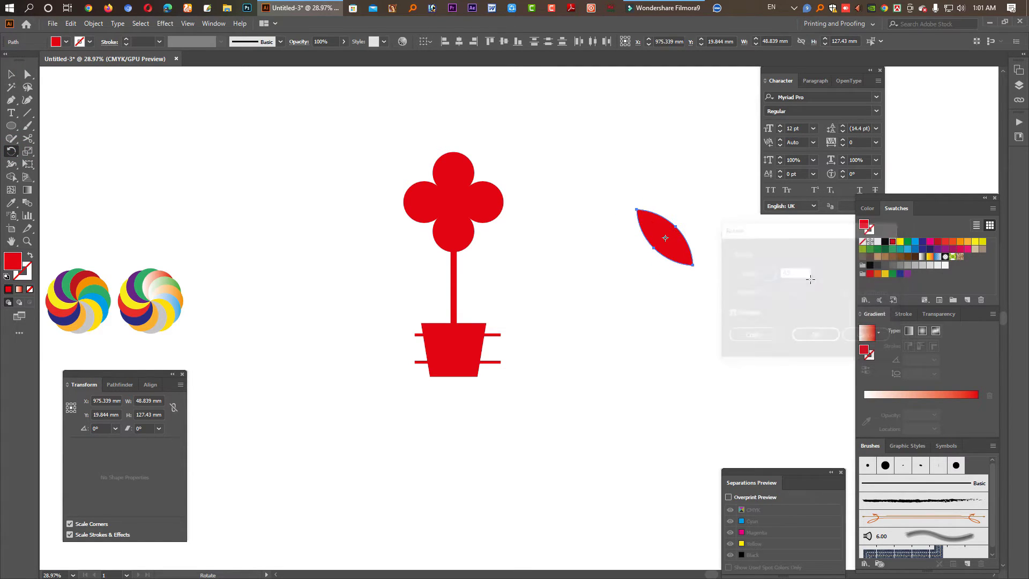
pyautogui.click(12, 74)
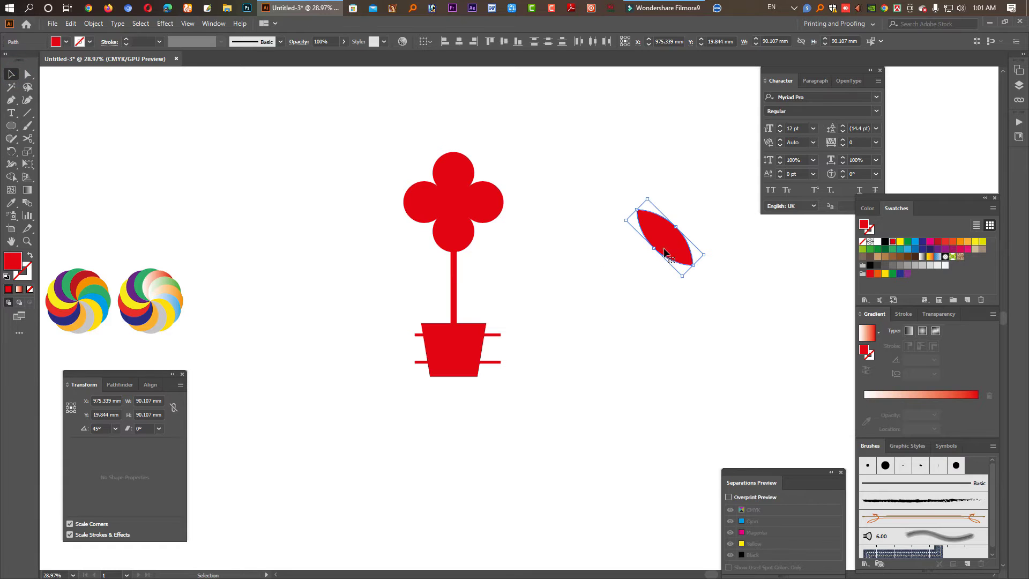
# Place a leaf against the stem and add a slightly smaller mirrored leaf on the right.
pyautogui.moveTo(665, 252); pyautogui.dragTo(452, 304)
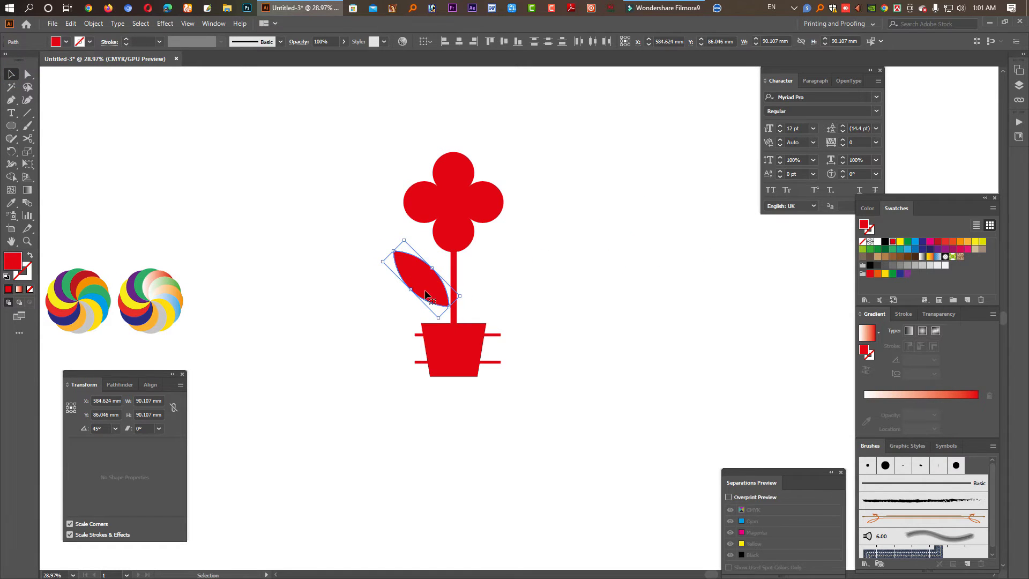
pyautogui.scroll(5, 393, 264)
pyautogui.moveTo(500, 345); pyautogui.dragTo(505, 345)
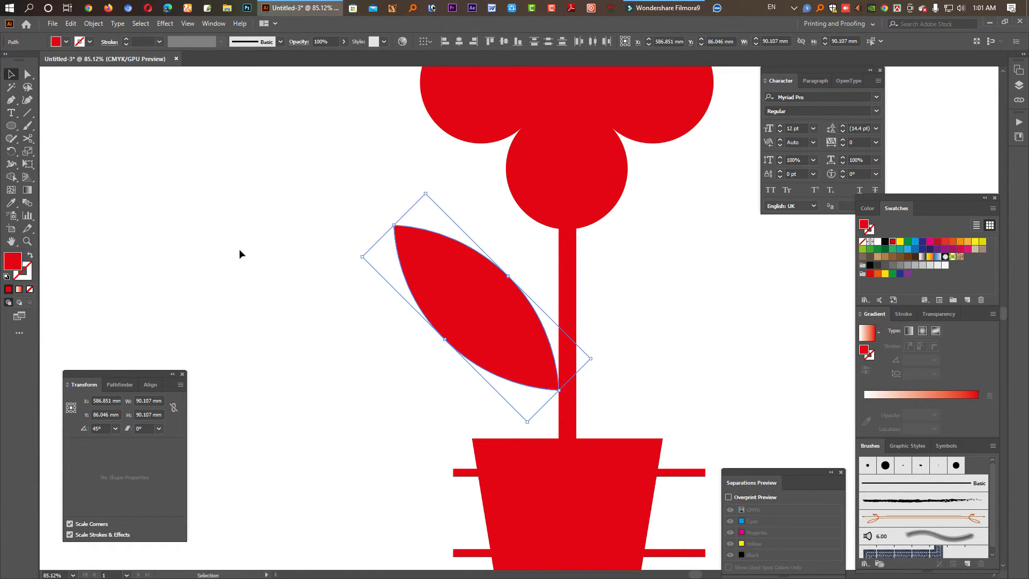
pyautogui.rightClick(15, 153)
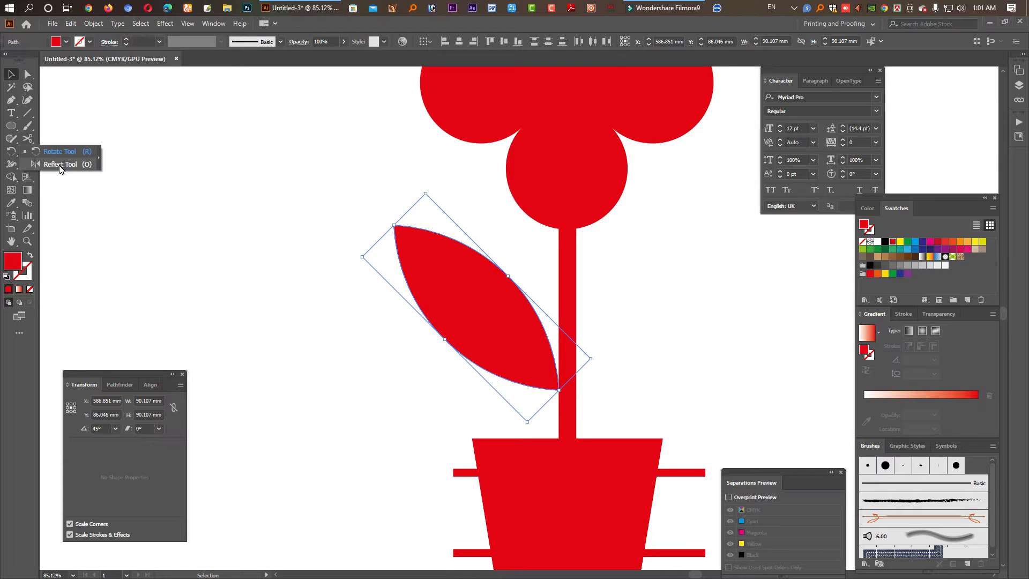
pyautogui.click(60, 170)
pyautogui.keyDown('alt'); pyautogui.click(476, 307); pyautogui.keyUp('alt')
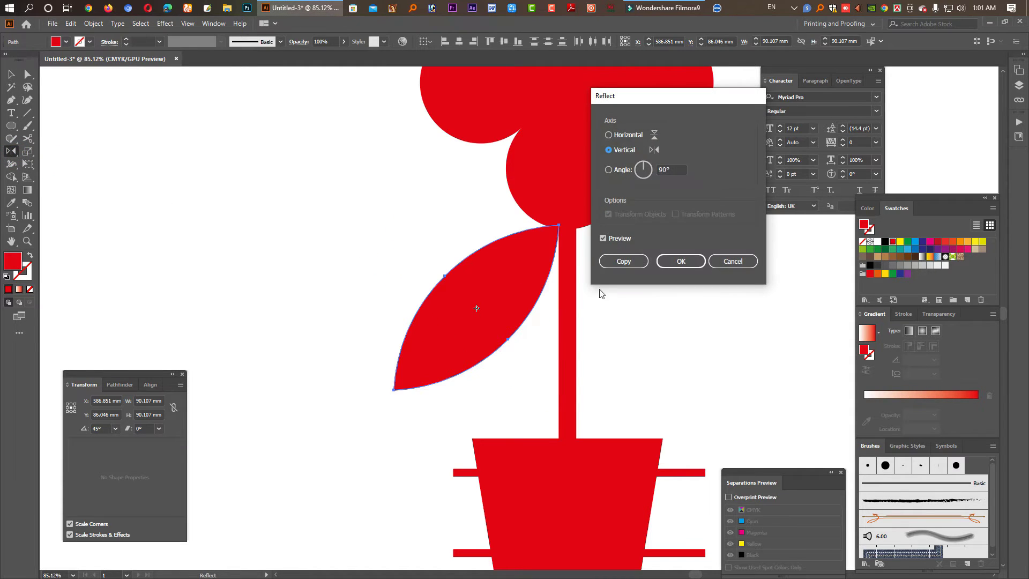
pyautogui.click(623, 261)
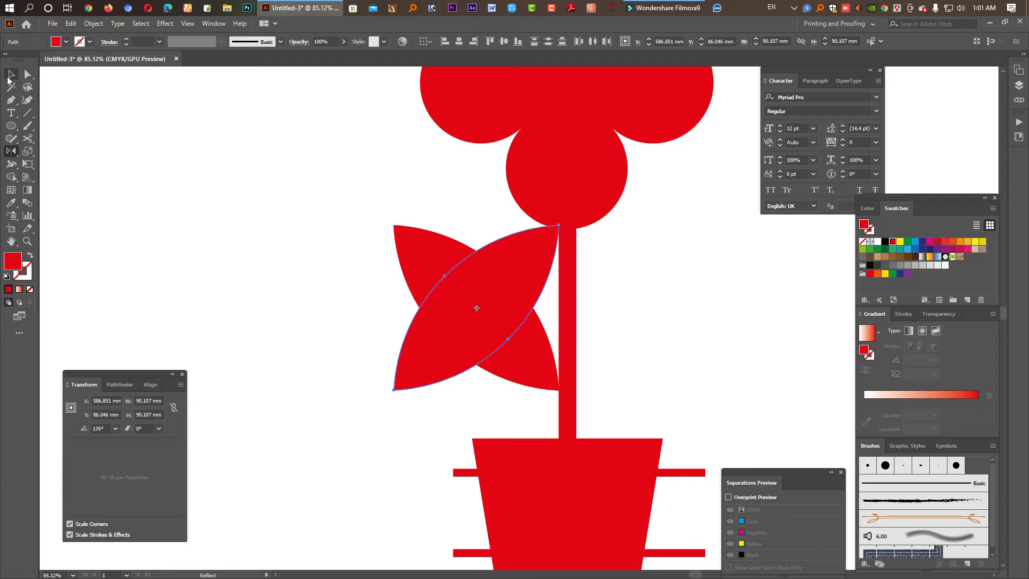
pyautogui.click(10, 78)
pyautogui.moveTo(488, 304); pyautogui.dragTo(671, 250)
pyautogui.moveTo(742, 169); pyautogui.dragTo(678, 234)
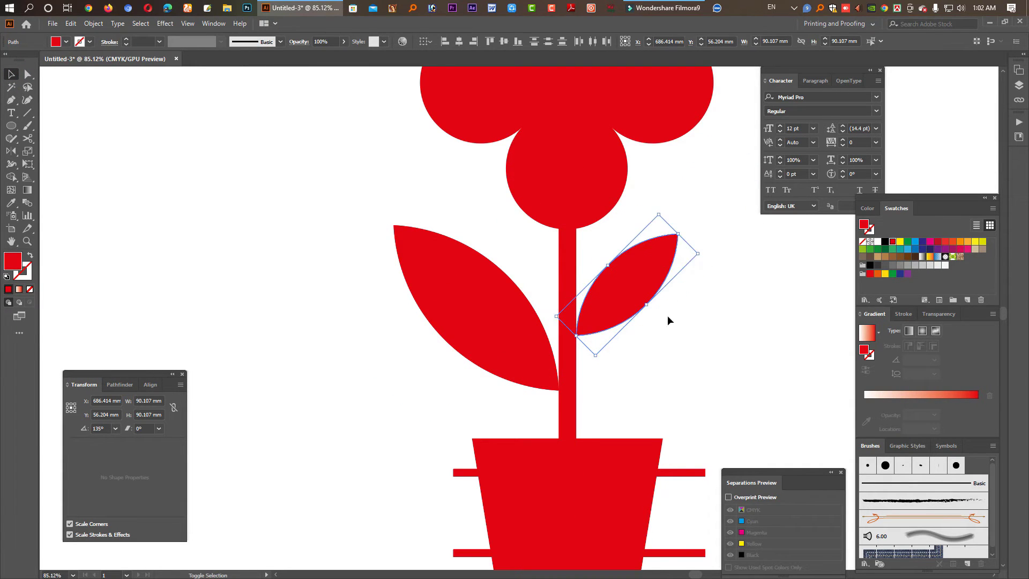
# With the Shape Builder, remove the thin lower-pot strip and merge the upper pot regions.
pyautogui.scroll(-5, 667, 320)
pyautogui.moveTo(611, 417); pyautogui.dragTo(484, 199)
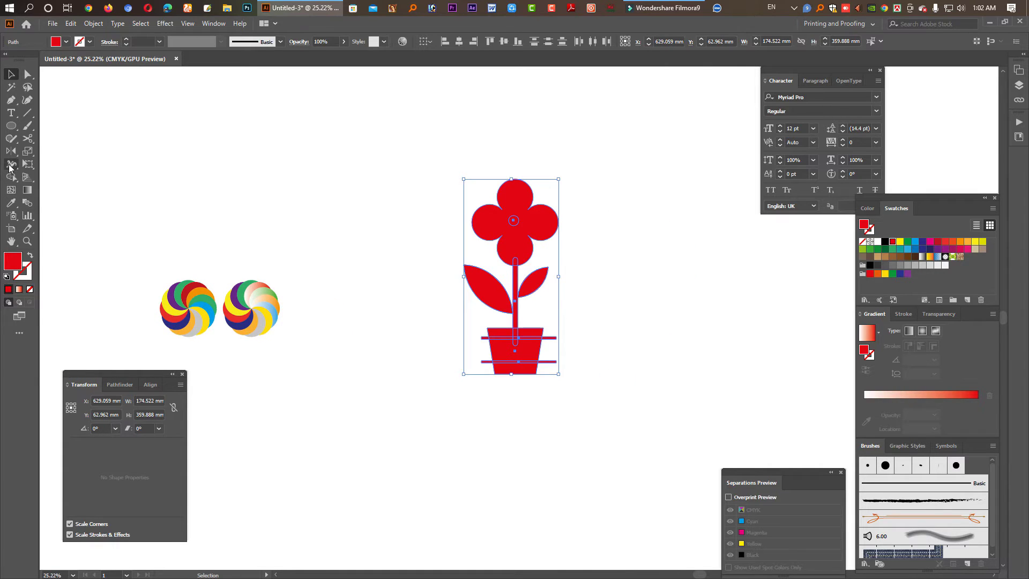
pyautogui.click(12, 178)
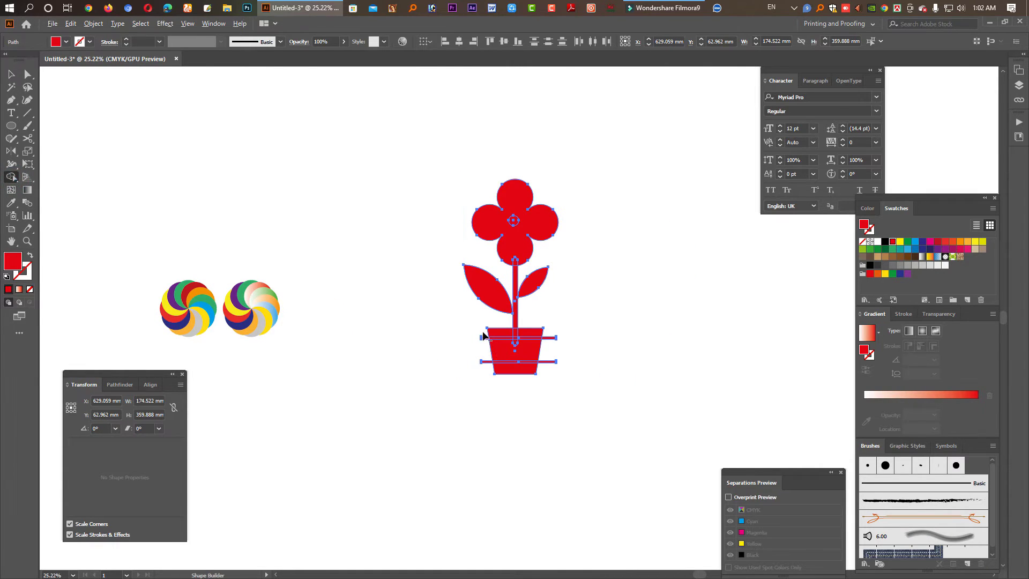
pyautogui.scroll(2, 532, 342)
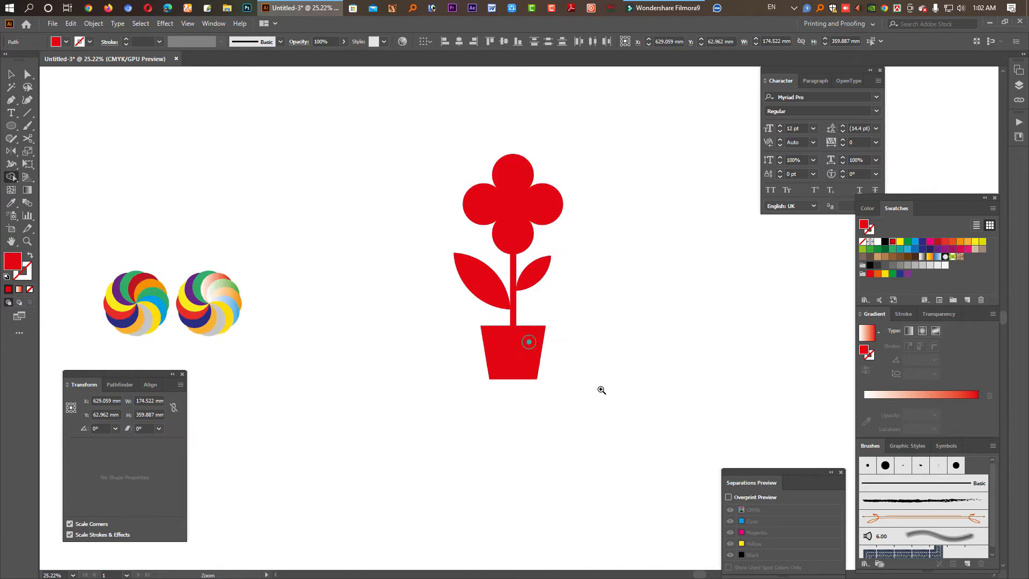
pyautogui.moveTo(471, 378); pyautogui.dragTo(547, 381)
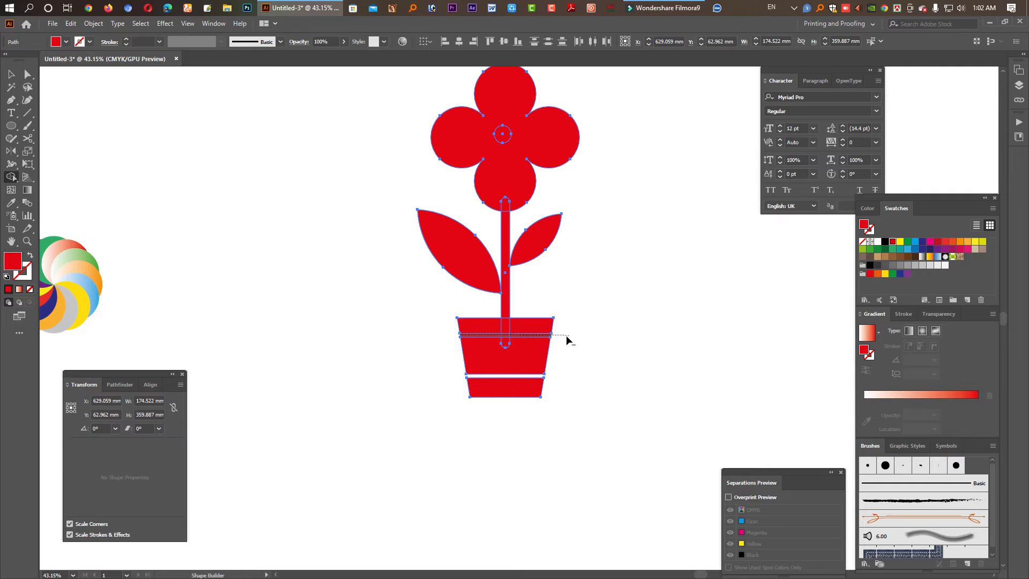
pyautogui.moveTo(493, 338); pyautogui.dragTo(515, 335)
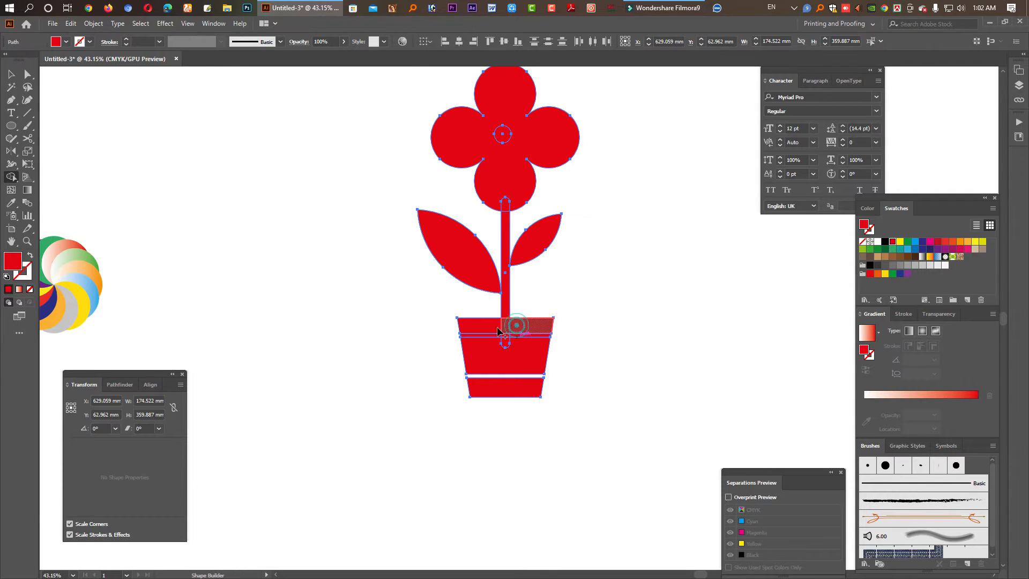
pyautogui.click(513, 357)
# Merge the stem into the pot rim, cut the rim band, and punch out the flower centre.
pyautogui.moveTo(491, 324); pyautogui.dragTo(547, 366)
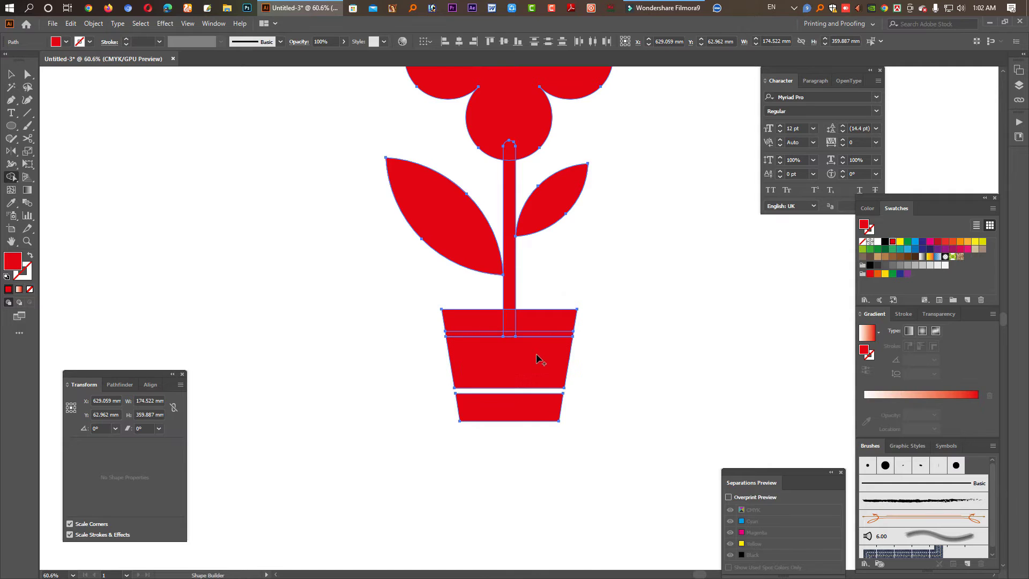
pyautogui.moveTo(487, 322); pyautogui.dragTo(541, 323)
pyautogui.keyDown('alt'); pyautogui.moveTo(468, 333); pyautogui.dragTo(527, 333); pyautogui.keyUp('alt')
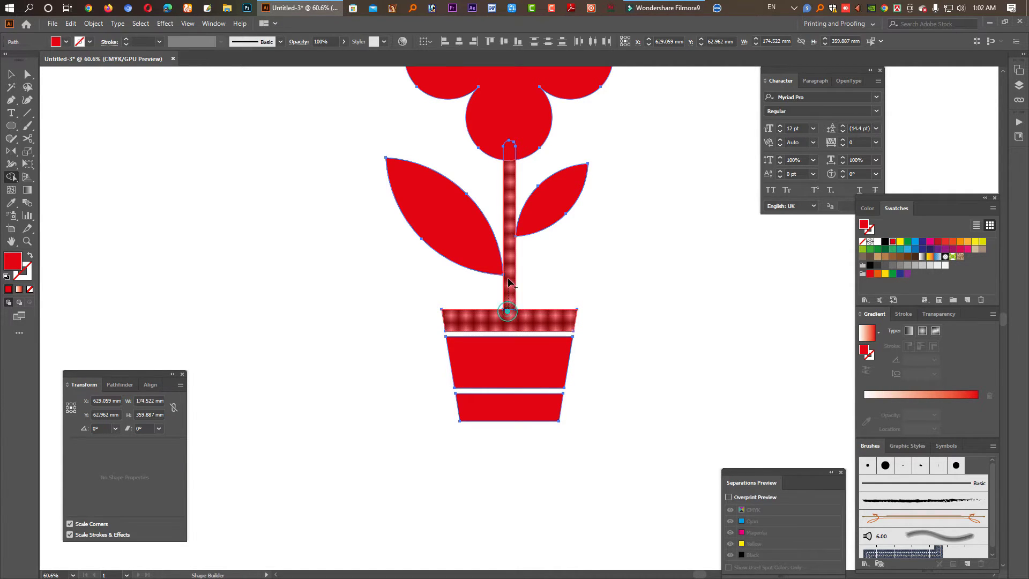
pyautogui.moveTo(509, 321); pyautogui.dragTo(510, 276)
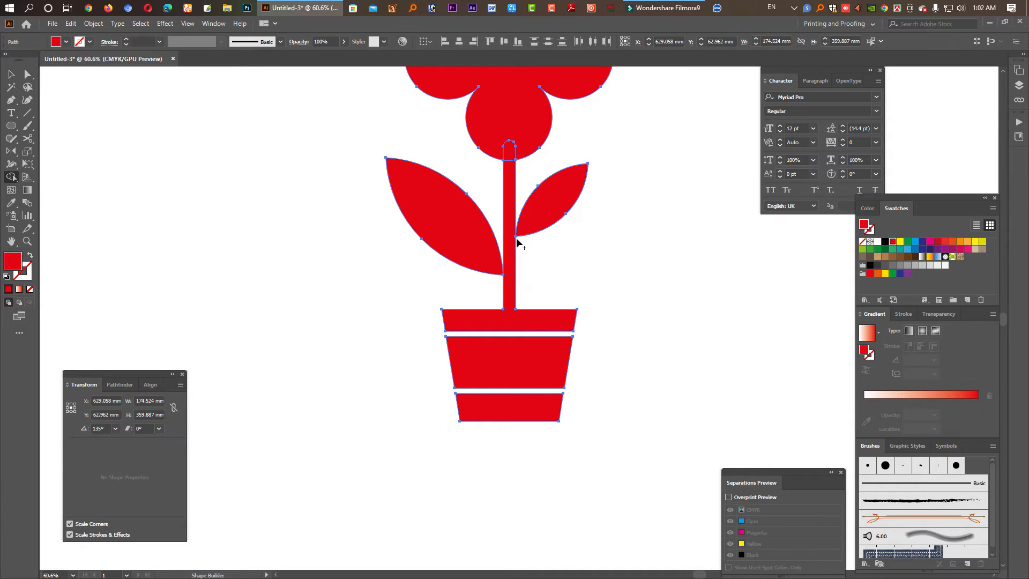
pyautogui.scroll(3, 534, 211)
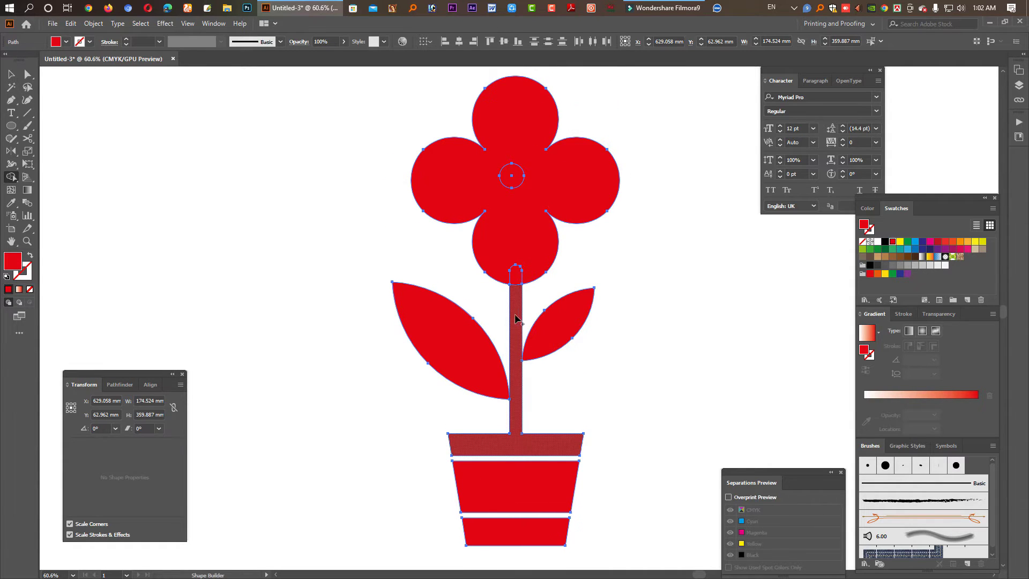
pyautogui.click(515, 246)
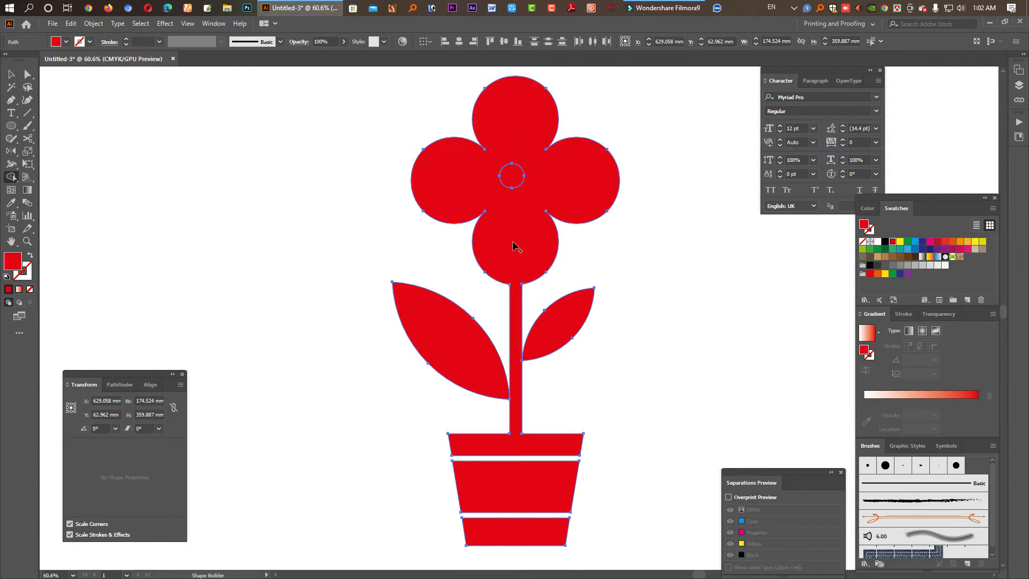
pyautogui.keyDown('alt'); pyautogui.click(513, 181); pyautogui.keyUp('alt')
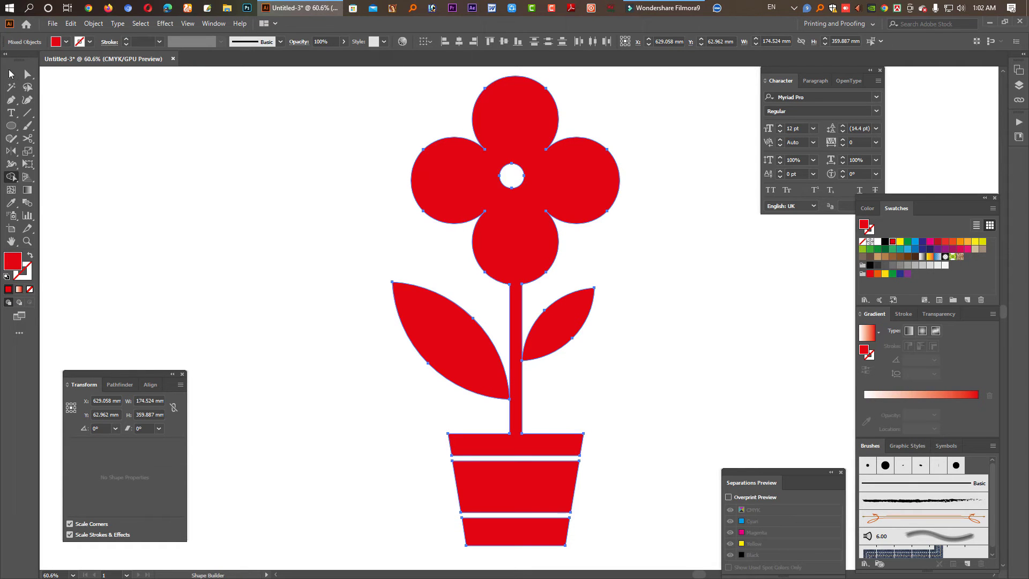
# Select all the potted flower pieces and fill them with the green swatch.
pyautogui.click(11, 74)
pyautogui.click(342, 218)
pyautogui.click(526, 236)
pyautogui.moveTo(622, 533); pyautogui.dragTo(408, 260)
pyautogui.click(908, 243)
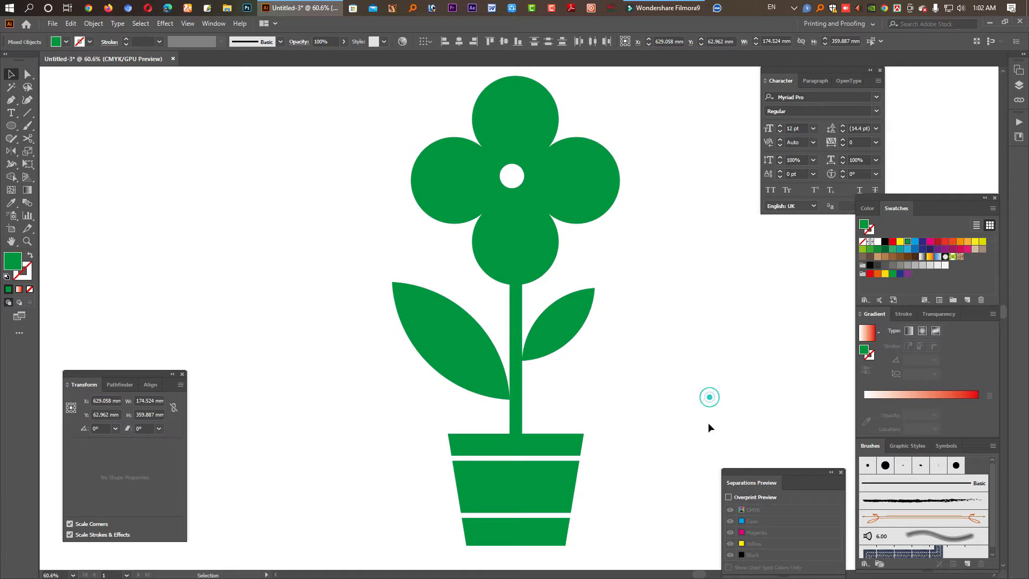
pyautogui.scroll(-5, 710, 425)
pyautogui.hscroll(5, 531, 379)
pyautogui.moveTo(462, 407)
pyautogui.mouseDown()
pyautogui.moveTo(358, 250)
pyautogui.moveTo(396, 288)
pyautogui.mouseUp()
# Draw a 239.553 mm green rounded square with a centred 158.473 mm outline-only copy inside.
pyautogui.scroll(3, 407, 341)
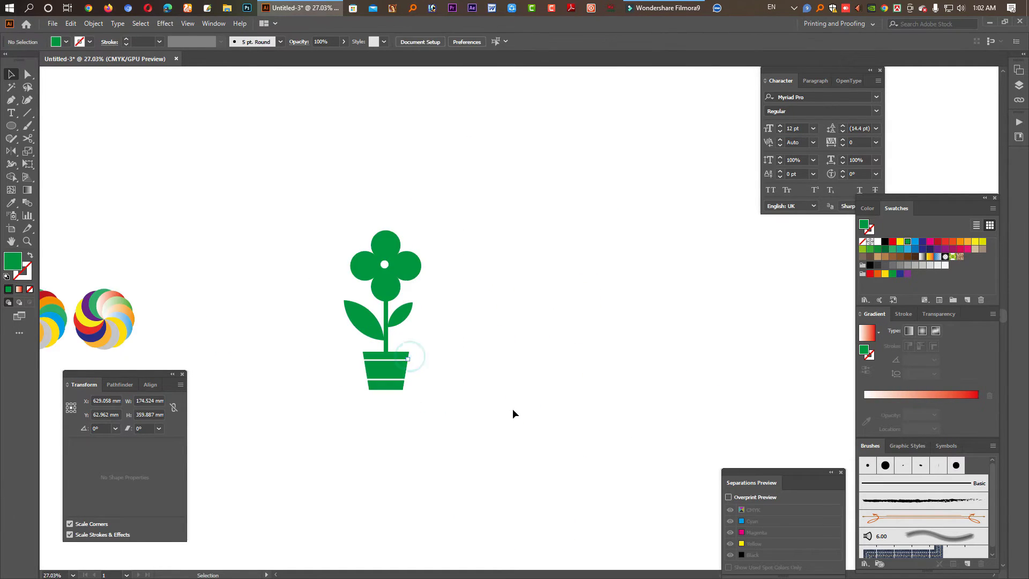
pyautogui.click(512, 413)
pyautogui.moveTo(11, 125); pyautogui.dragTo(48, 138)
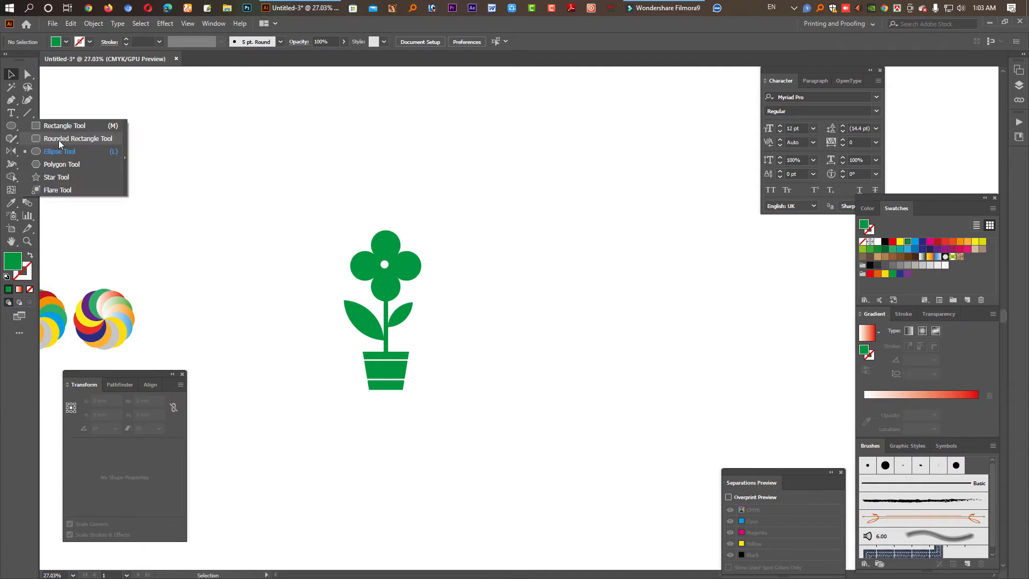
pyautogui.moveTo(555, 216); pyautogui.dragTo(625, 289)
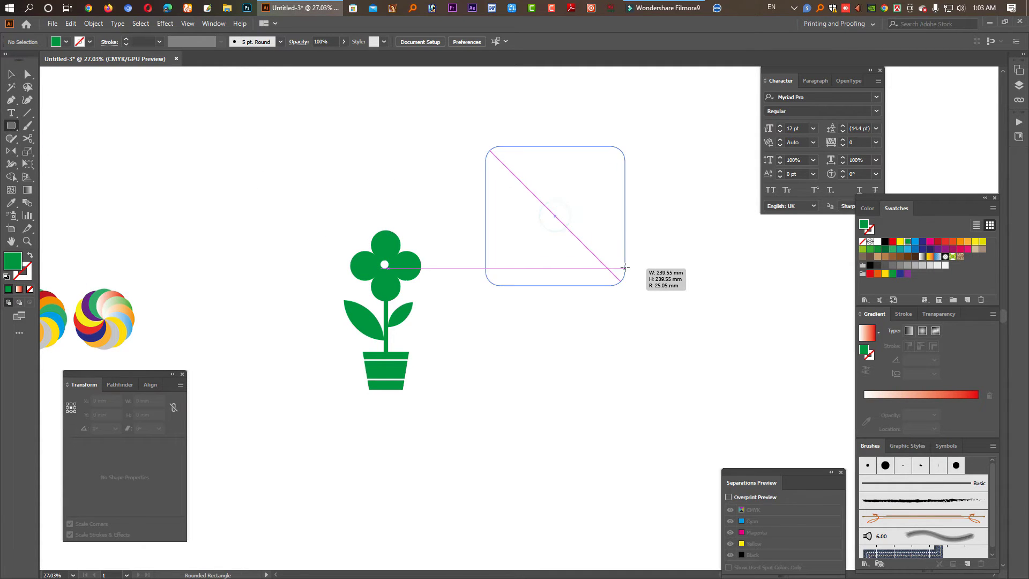
pyautogui.moveTo(592, 216)
pyautogui.mouseDown()
pyautogui.moveTo(180, 272)
pyautogui.moveTo(413, 305)
pyautogui.mouseUp()
pyautogui.click(11, 74)
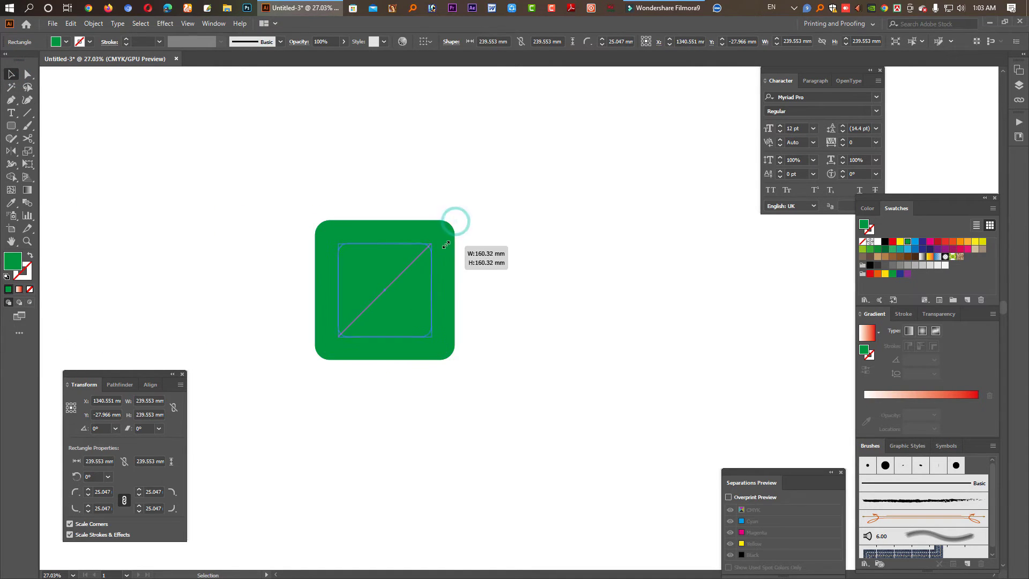
pyautogui.moveTo(456, 222); pyautogui.dragTo(432, 244)
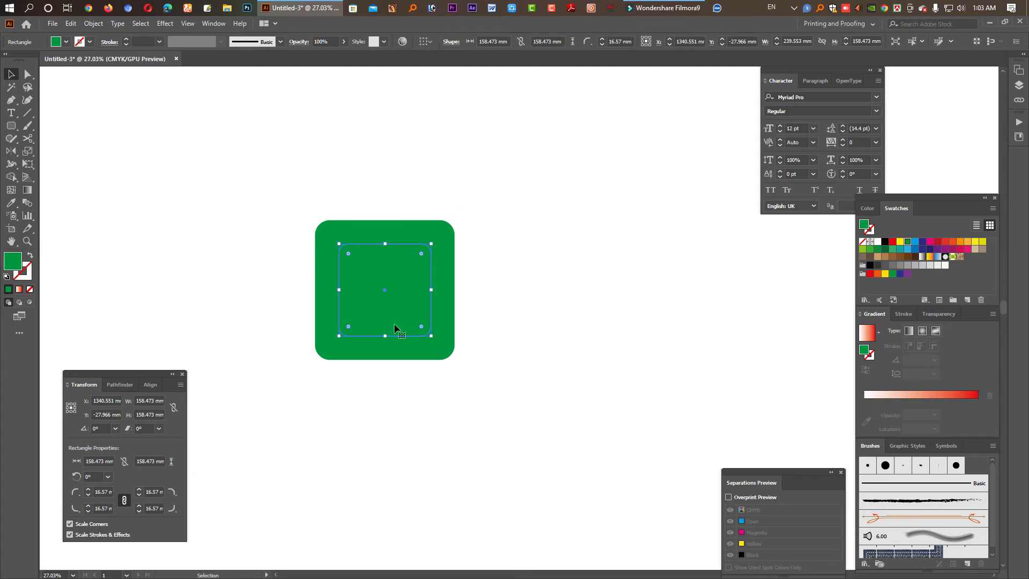
pyautogui.click(31, 265)
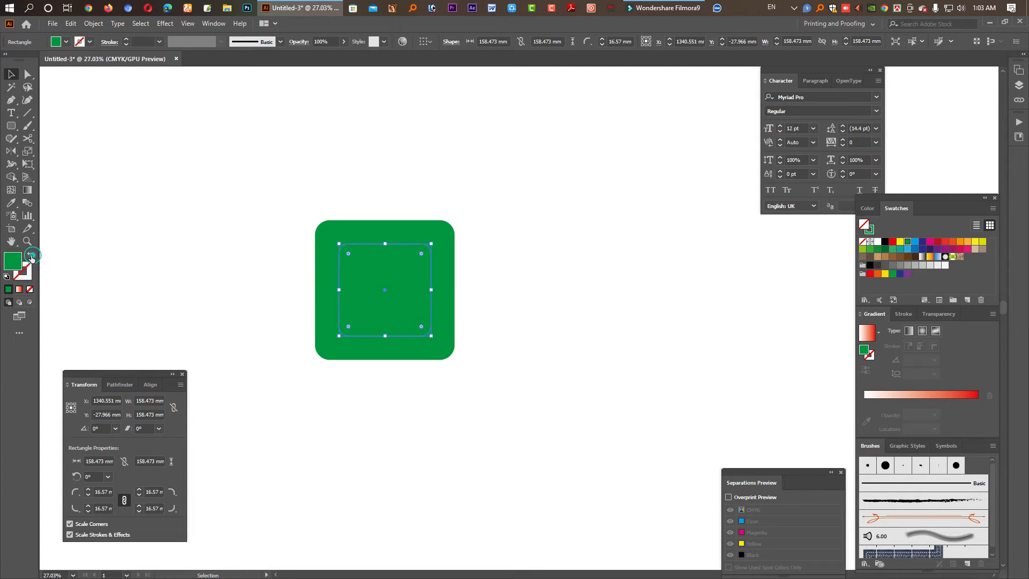
# Give the inner rounded square a white 30 pt stroke.
pyautogui.click(902, 314)
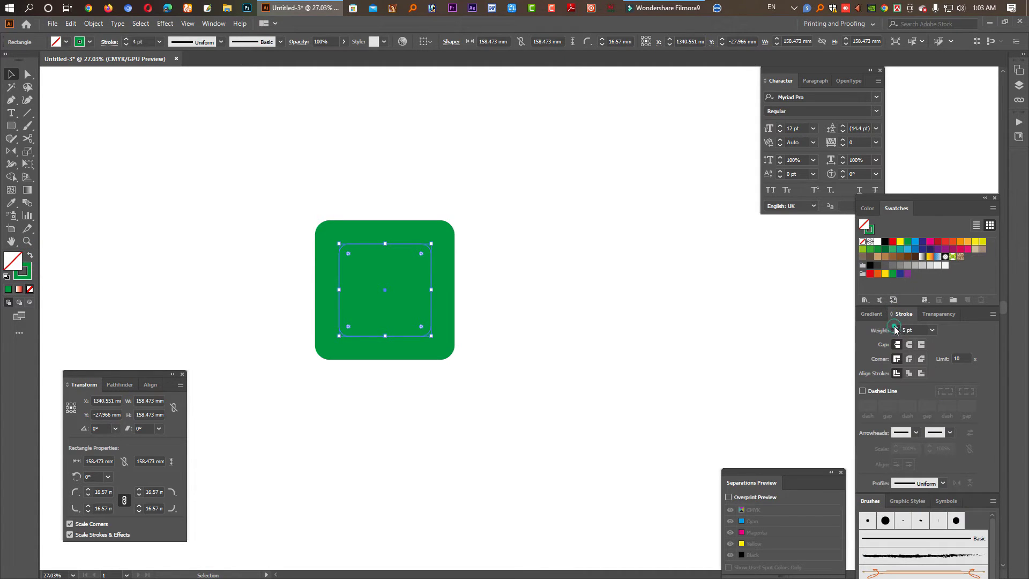
pyautogui.click(895, 327)
pyautogui.click(895, 327)
pyautogui.click(877, 242)
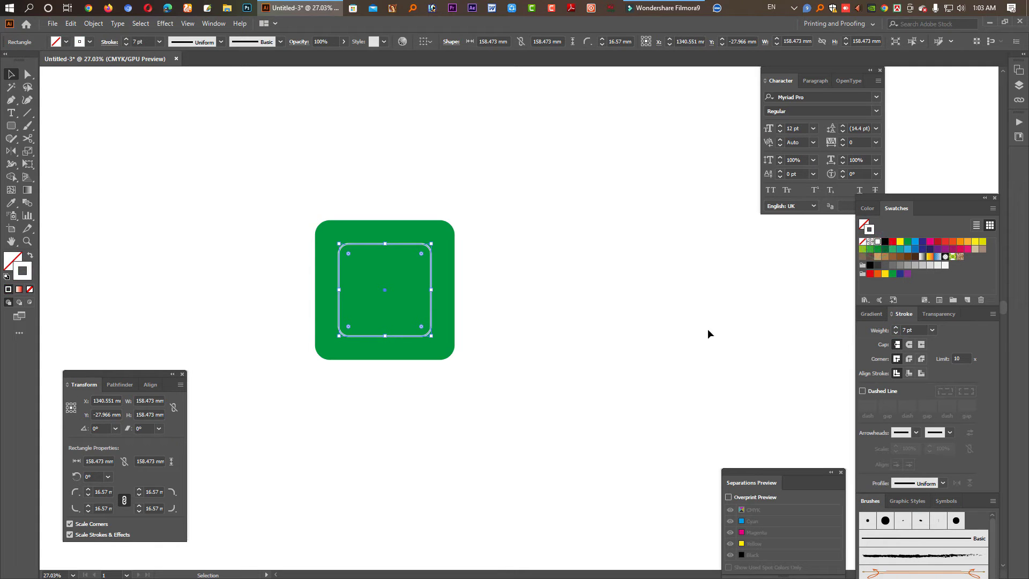
pyautogui.click(895, 328)
pyautogui.click(895, 328)
pyautogui.write('21')
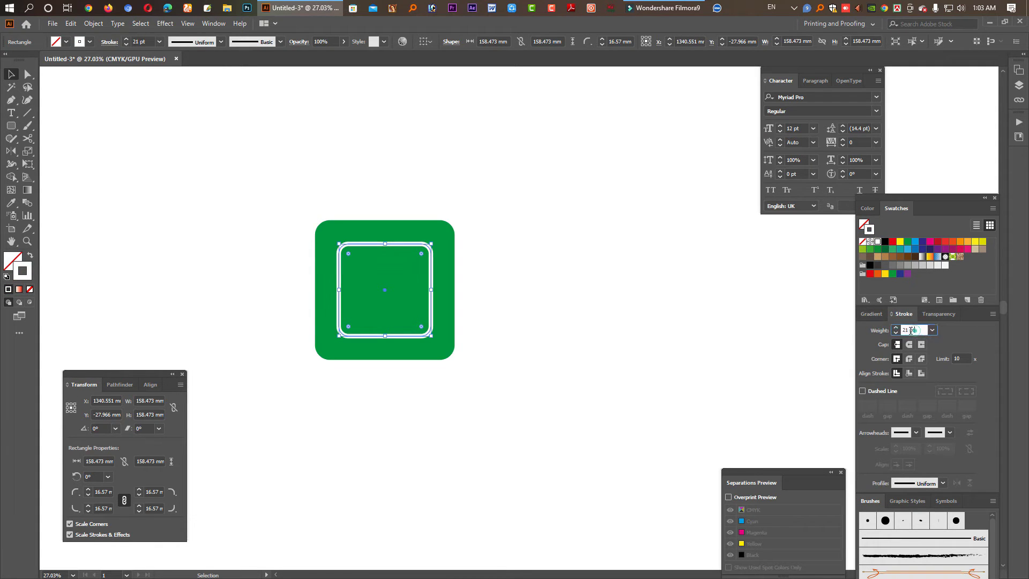
pyautogui.write('30')
pyautogui.press('Return')
# Select both rounded squares, hide the artboard background with Ctrl+Shift+H, then deselect.
pyautogui.click(389, 343)
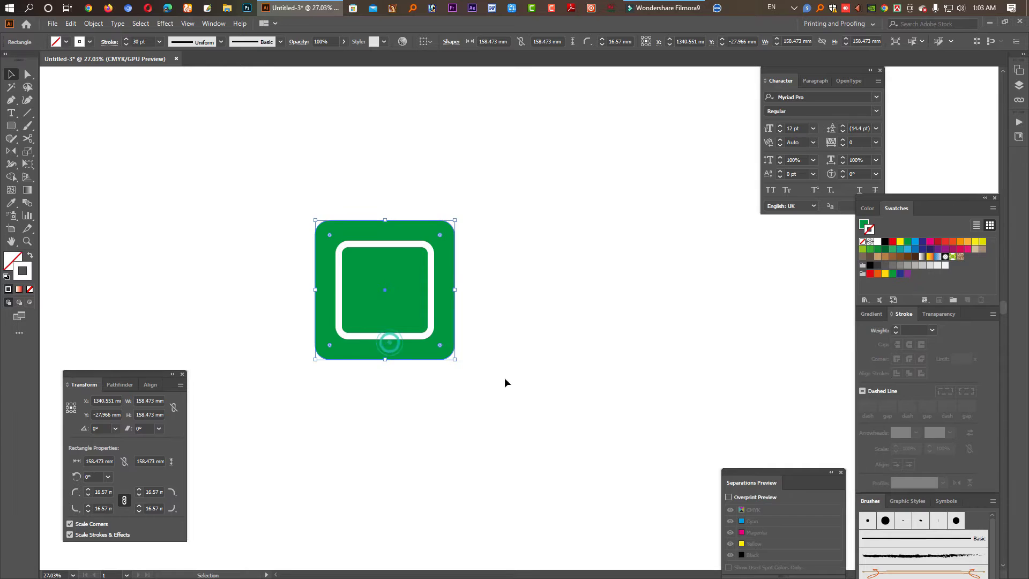
pyautogui.moveTo(505, 382); pyautogui.dragTo(393, 322)
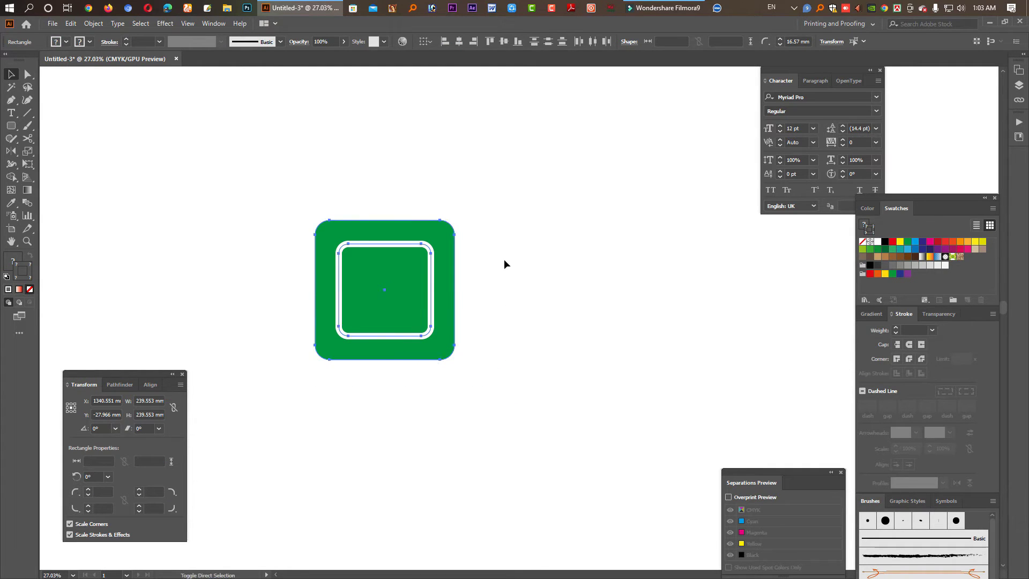
pyautogui.hotkey('ctrl', 'shift', 'h')
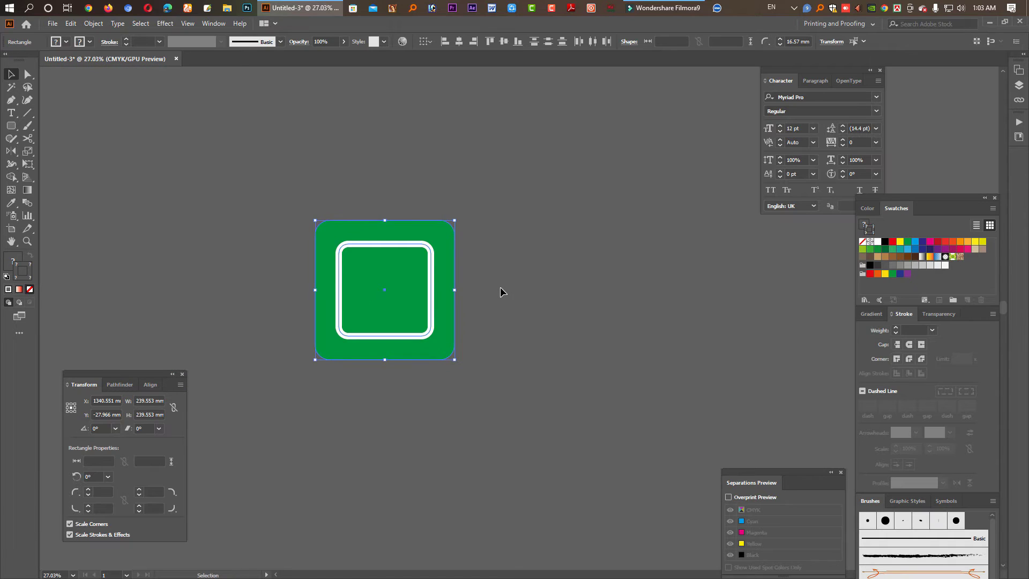
pyautogui.click(137, 201)
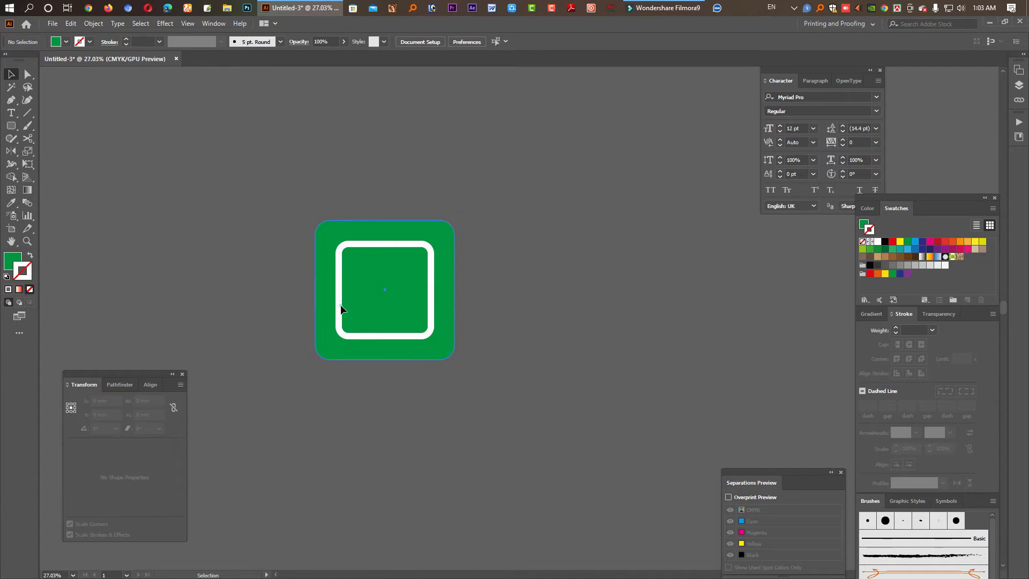
pyautogui.scroll(2, 343, 294)
pyautogui.click(339, 288)
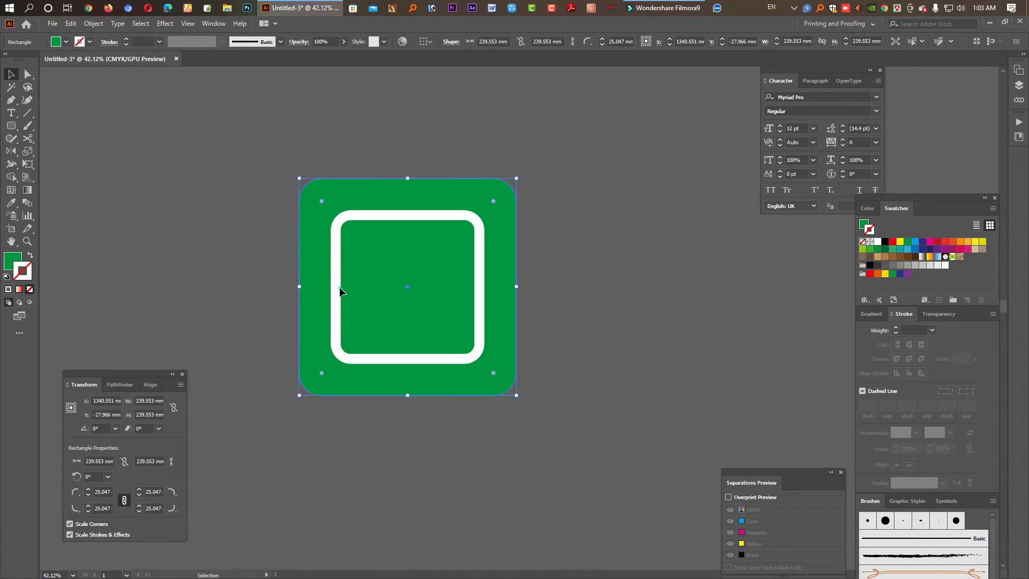
pyautogui.keyDown('shift'); pyautogui.click(382, 311); pyautogui.keyUp('shift')
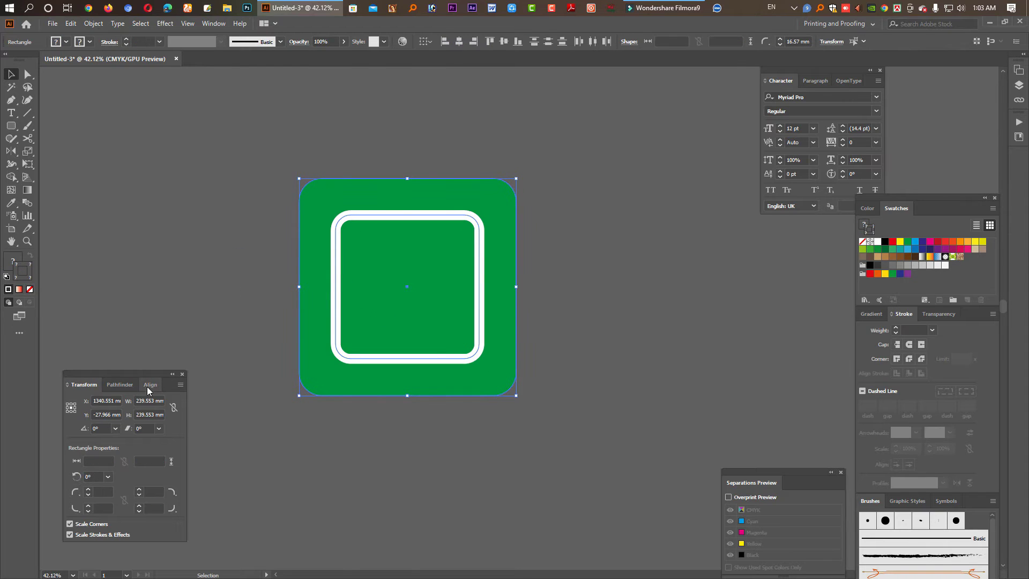
pyautogui.click(120, 384)
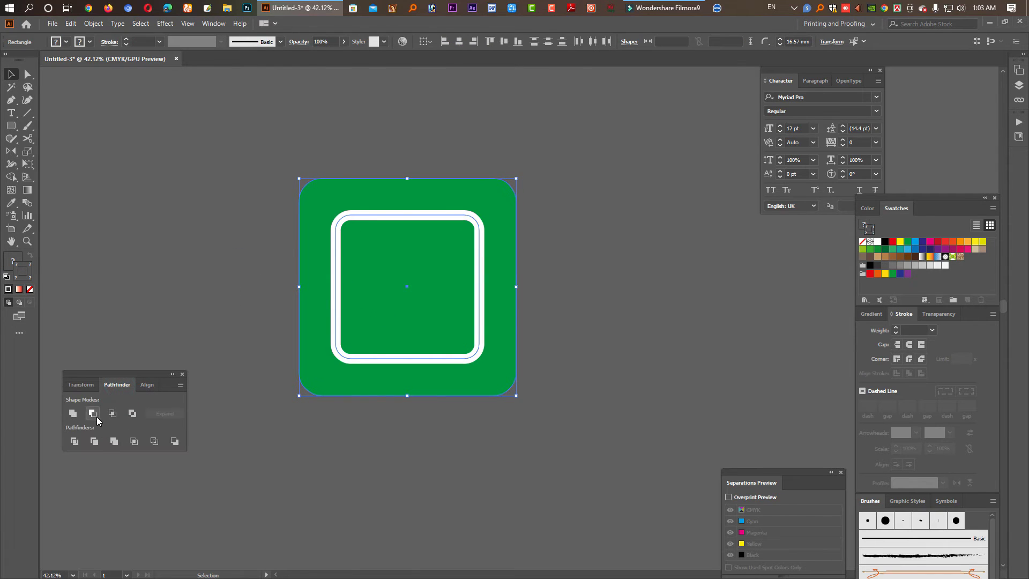
pyautogui.click(131, 415)
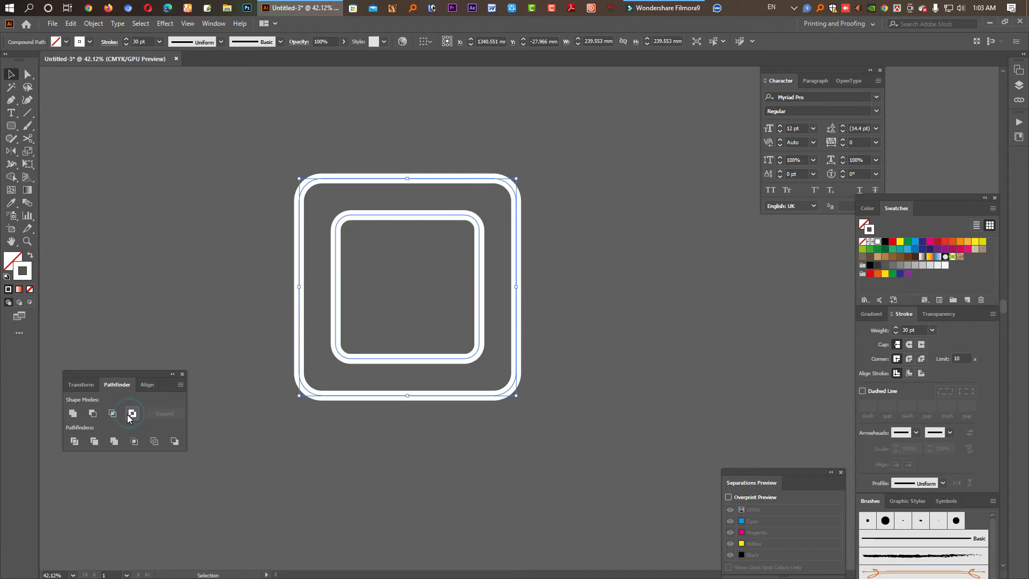
pyautogui.hotkey('ctrl', 'z')
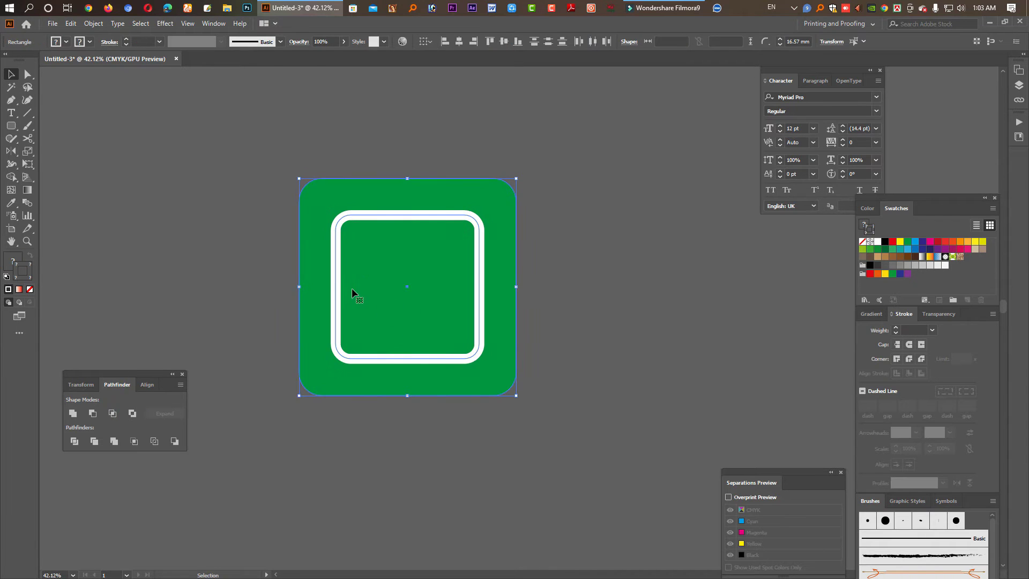
pyautogui.click(12, 176)
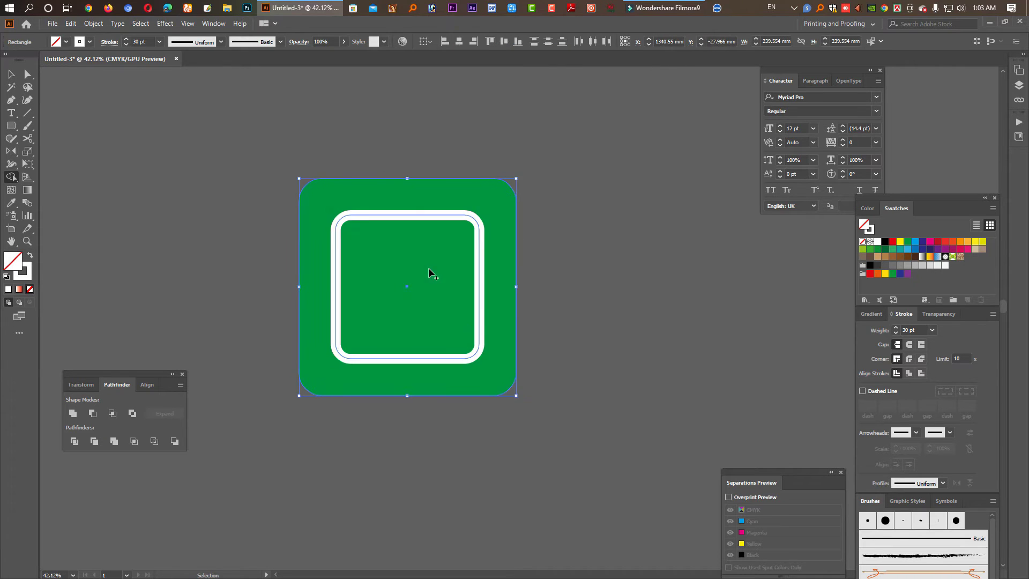
pyautogui.press('v')
# Convert the inner square's white stroke into a filled ring with Object > Path > Outline Stroke.
pyautogui.click(316, 114)
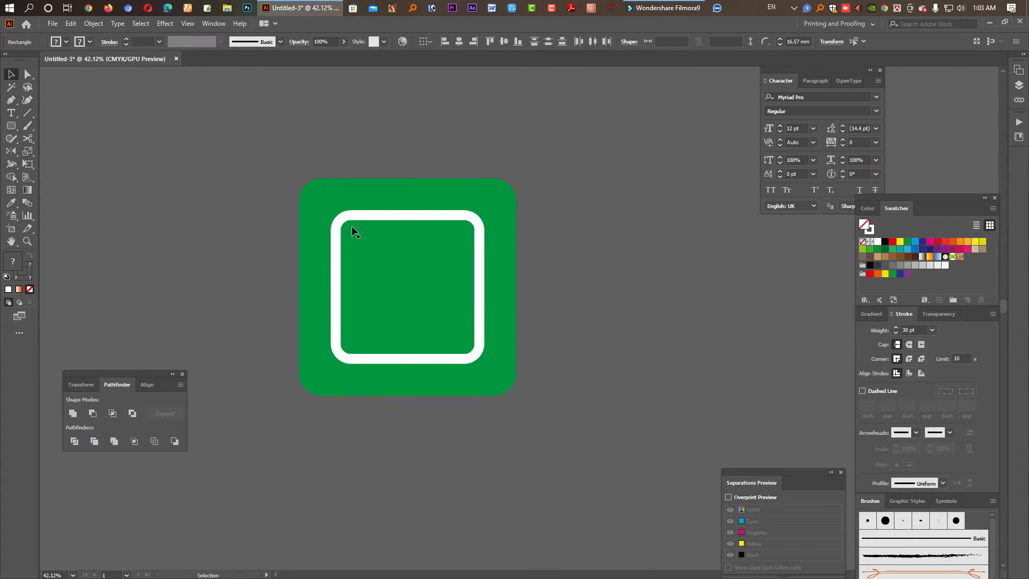
pyautogui.click(351, 226)
pyautogui.click(94, 23)
pyautogui.click(274, 307)
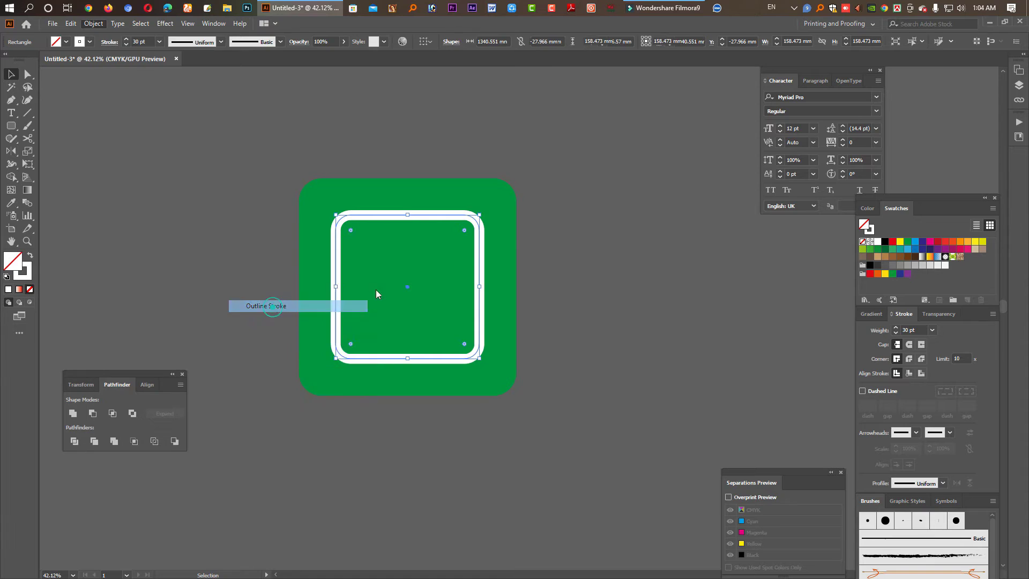
# Delete the white ring with the Shape Builder, leaving a separate 147.888 mm inner green square.
pyautogui.moveTo(359, 150); pyautogui.dragTo(438, 261)
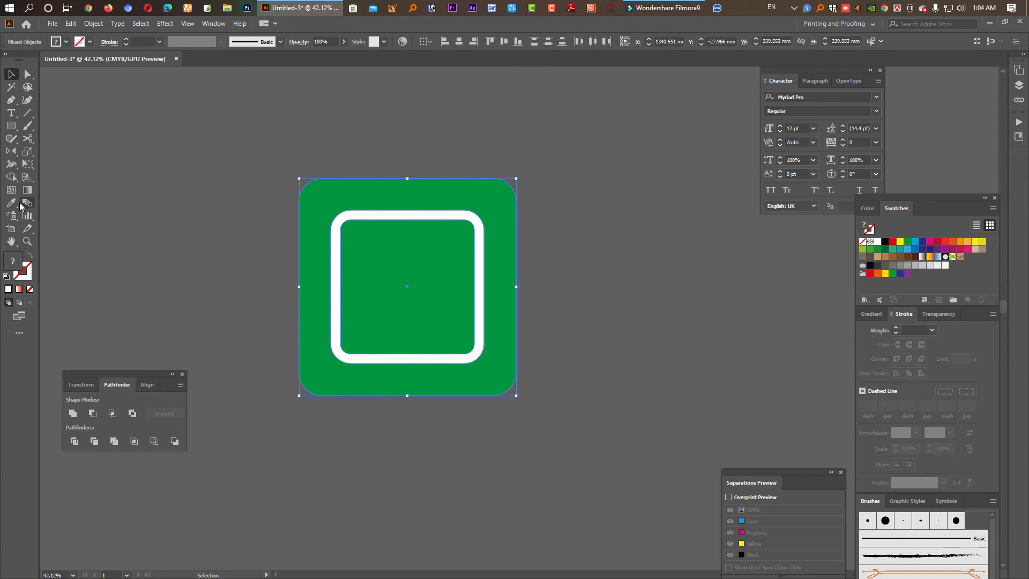
pyautogui.click(11, 177)
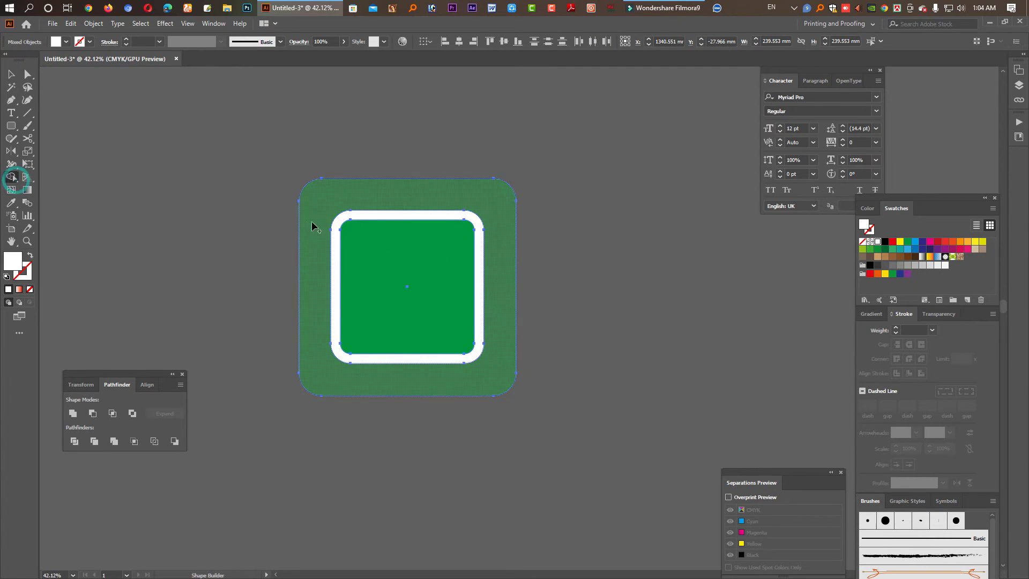
pyautogui.click(339, 224)
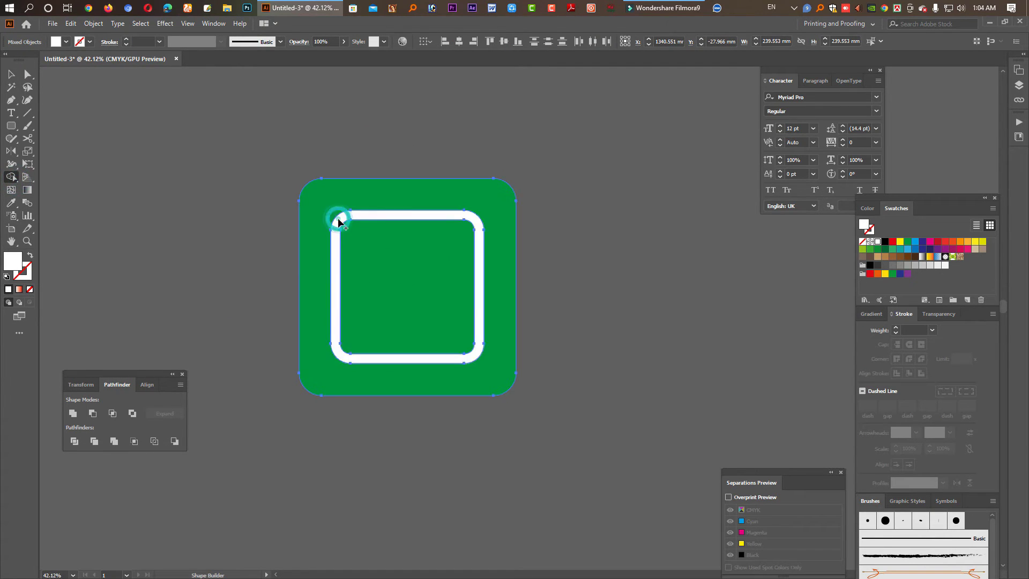
pyautogui.keyDown('alt'); pyautogui.click(466, 217); pyautogui.keyUp('alt')
pyautogui.press('v')
pyautogui.click(375, 136)
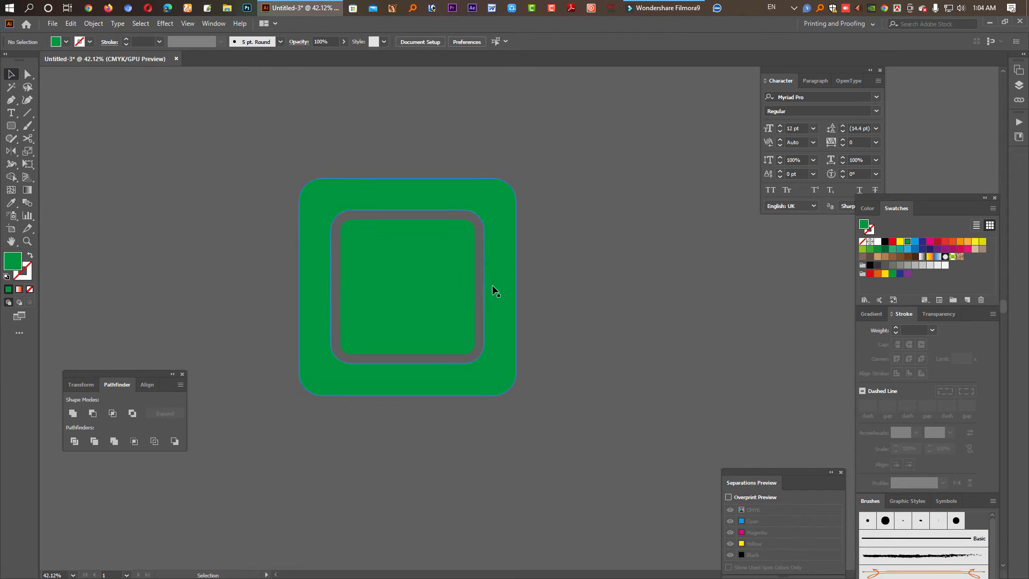
pyautogui.click(458, 280)
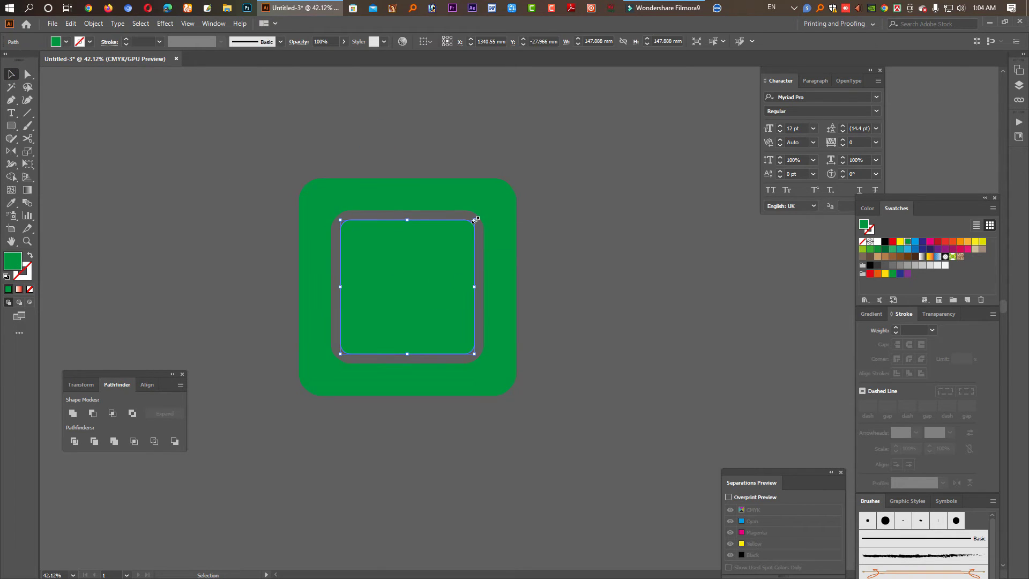
# Draw a 714.266 × 360.584 mm white-filled rectangle below the flower pot and icon.
pyautogui.scroll(-3, 588, 278)
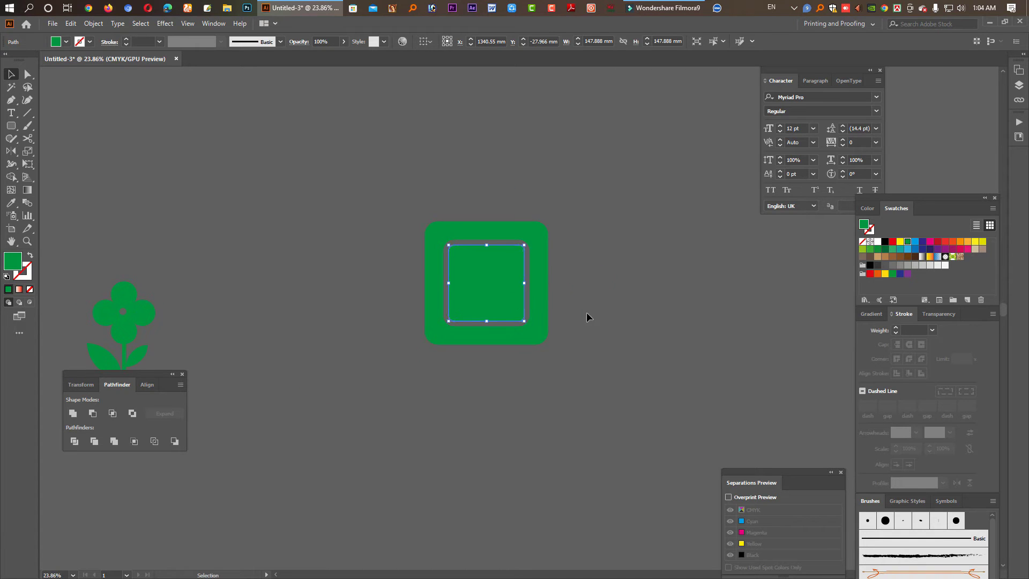
pyautogui.click(582, 316)
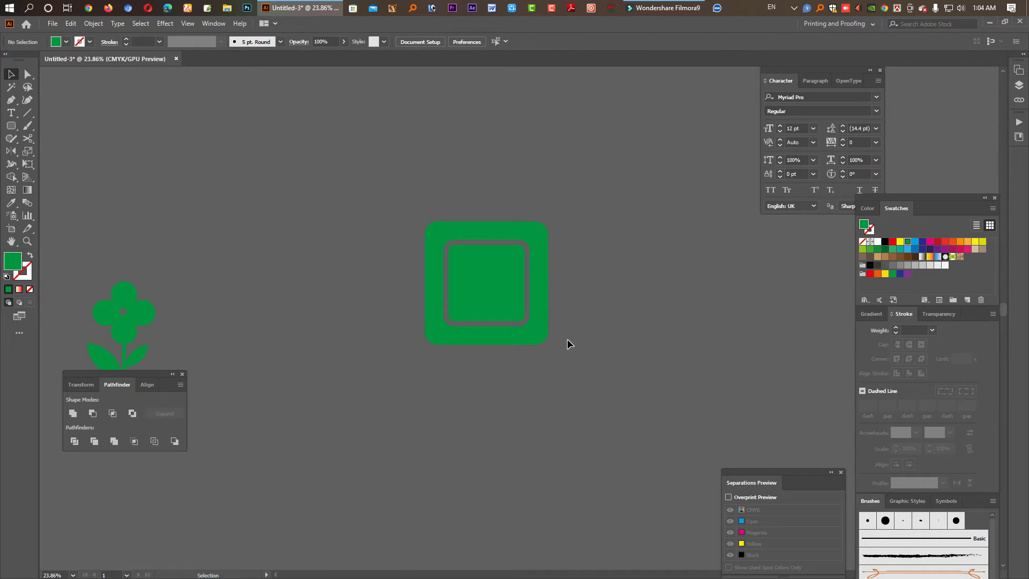
pyautogui.scroll(-2, 566, 339)
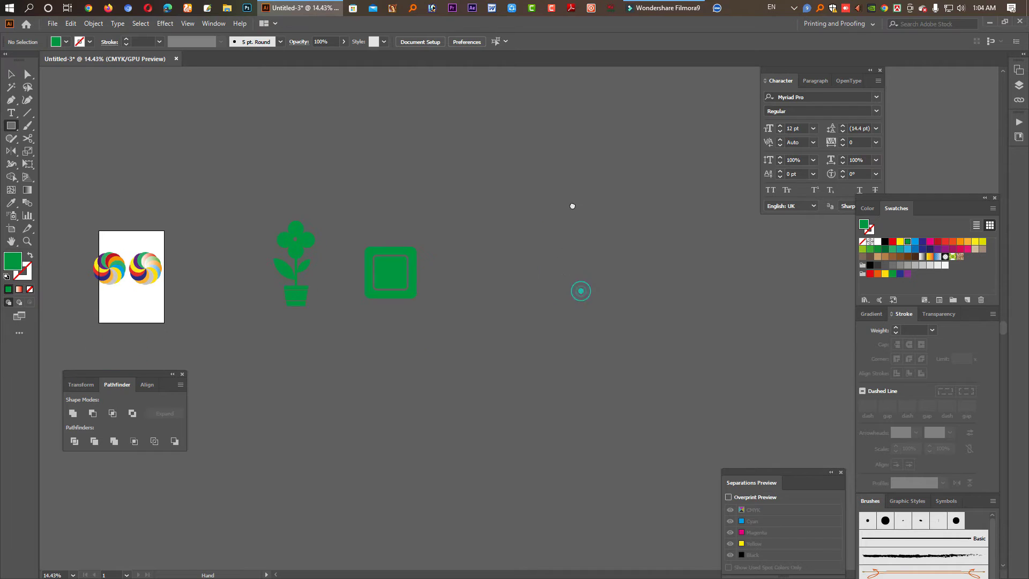
pyautogui.moveTo(353, 346); pyautogui.dragTo(359, 259)
pyautogui.moveTo(296, 276); pyautogui.dragTo(517, 388)
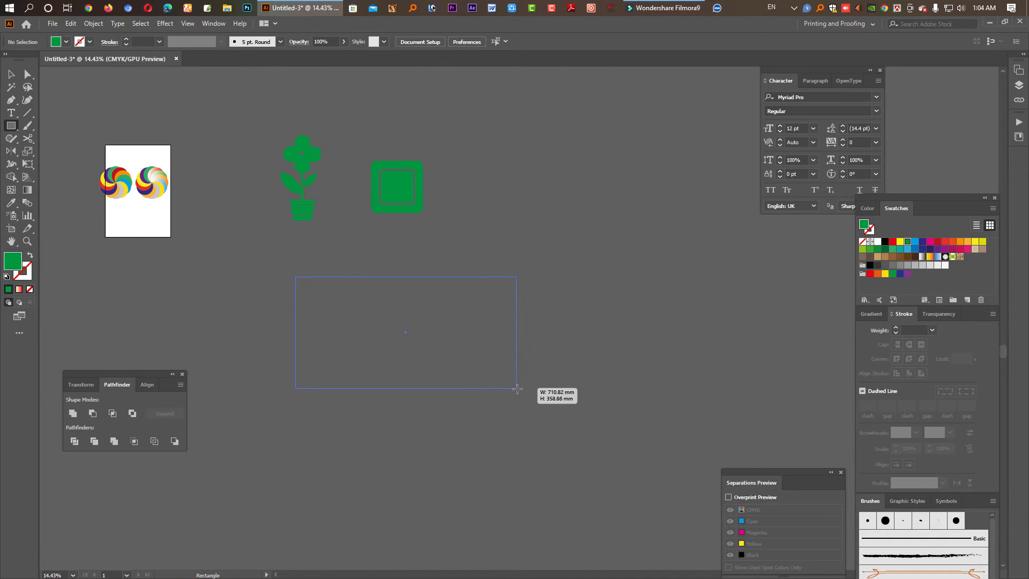
pyautogui.click(12, 76)
pyautogui.moveTo(387, 336); pyautogui.dragTo(377, 374)
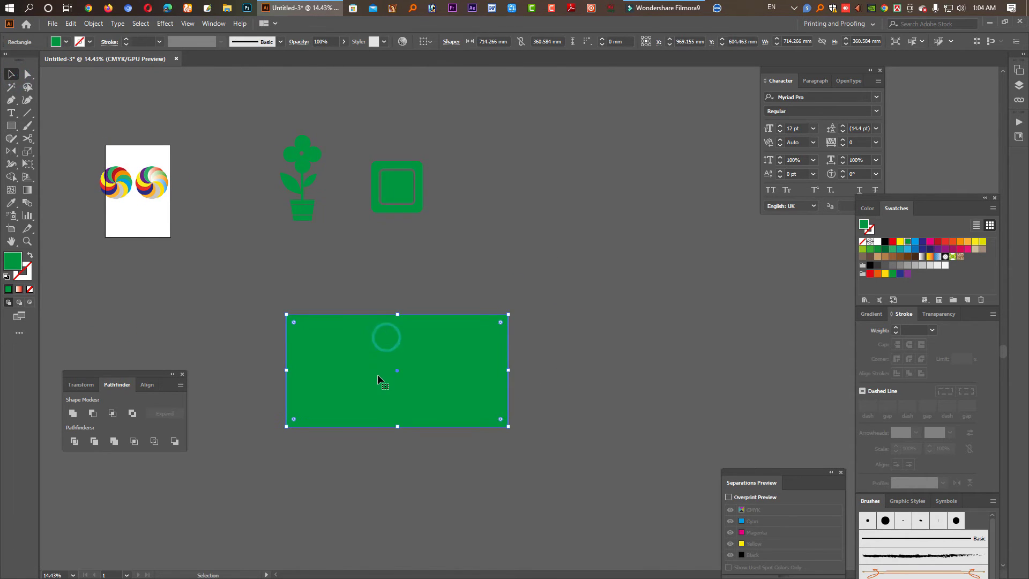
pyautogui.click(943, 265)
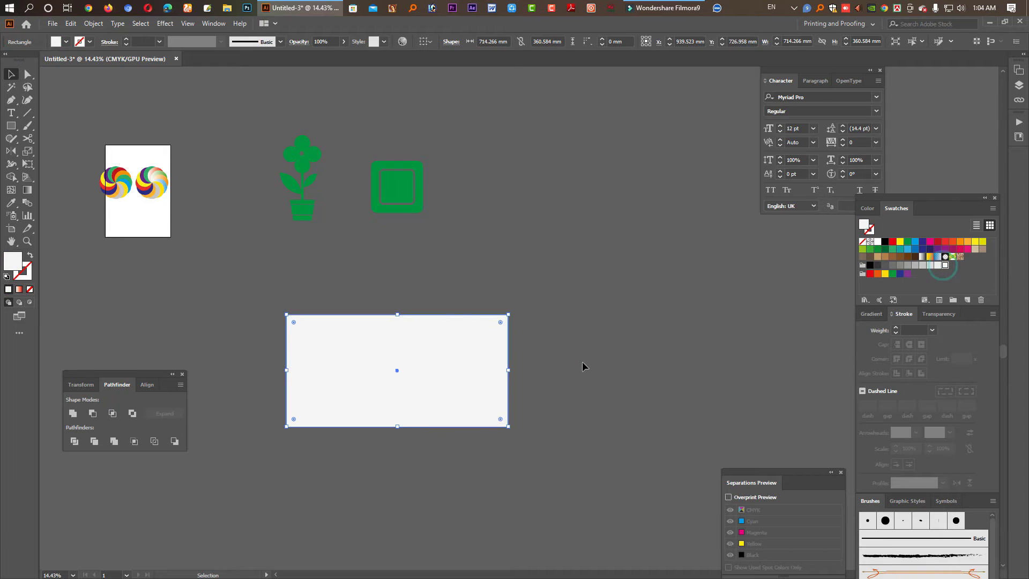
pyautogui.click(582, 361)
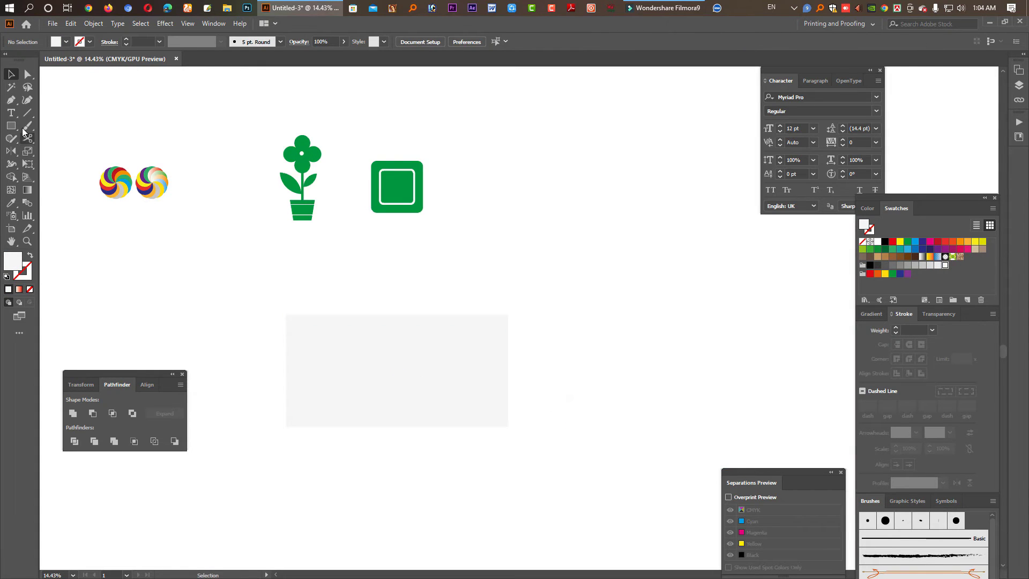
pyautogui.click(18, 132)
# Draw an ellipse over the rectangle's left side, tilt it about 330°, and fill it blue.
pyautogui.click(59, 153)
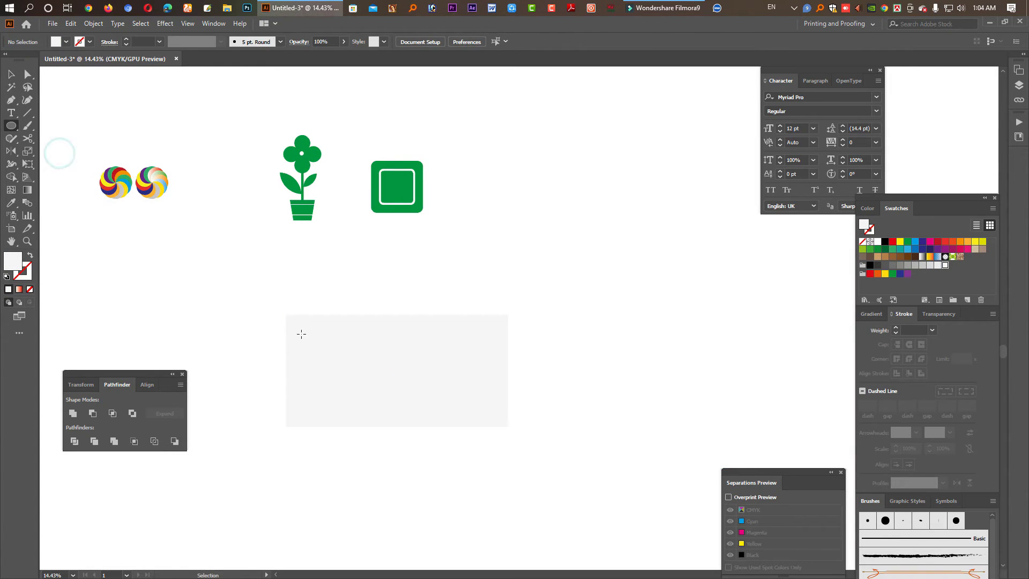
pyautogui.moveTo(255, 293); pyautogui.dragTo(397, 406)
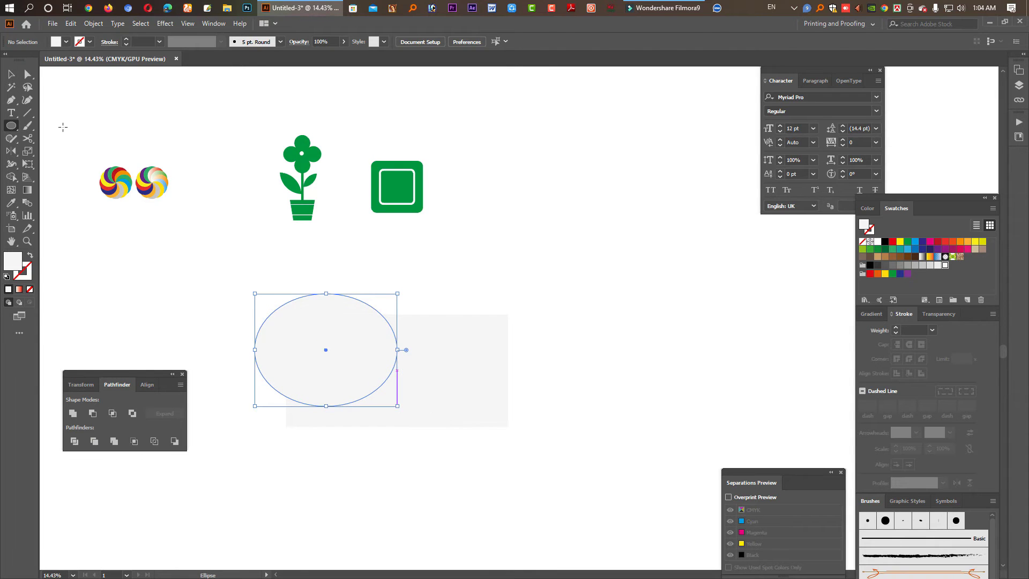
pyautogui.click(11, 75)
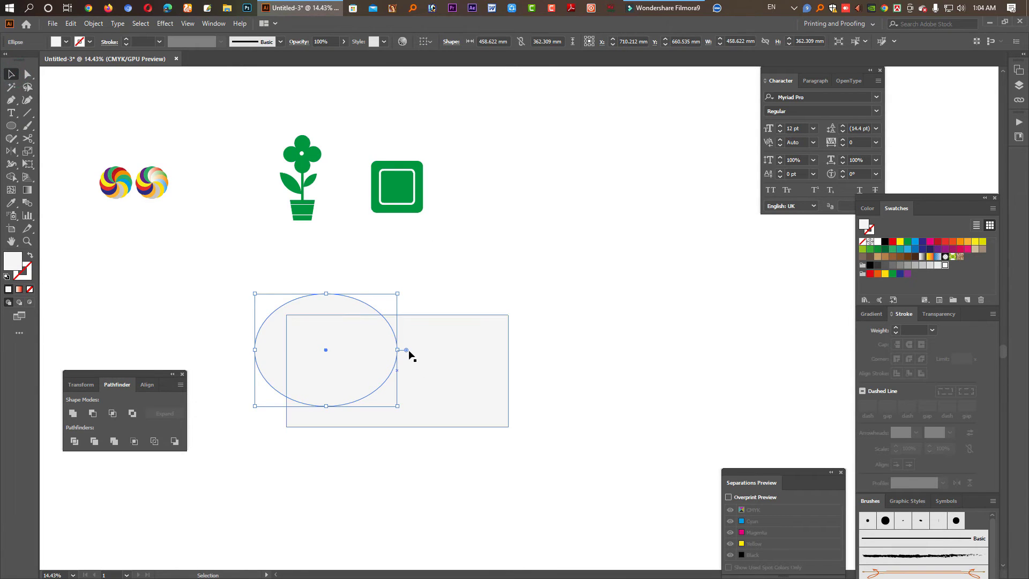
pyautogui.moveTo(402, 347); pyautogui.dragTo(409, 400)
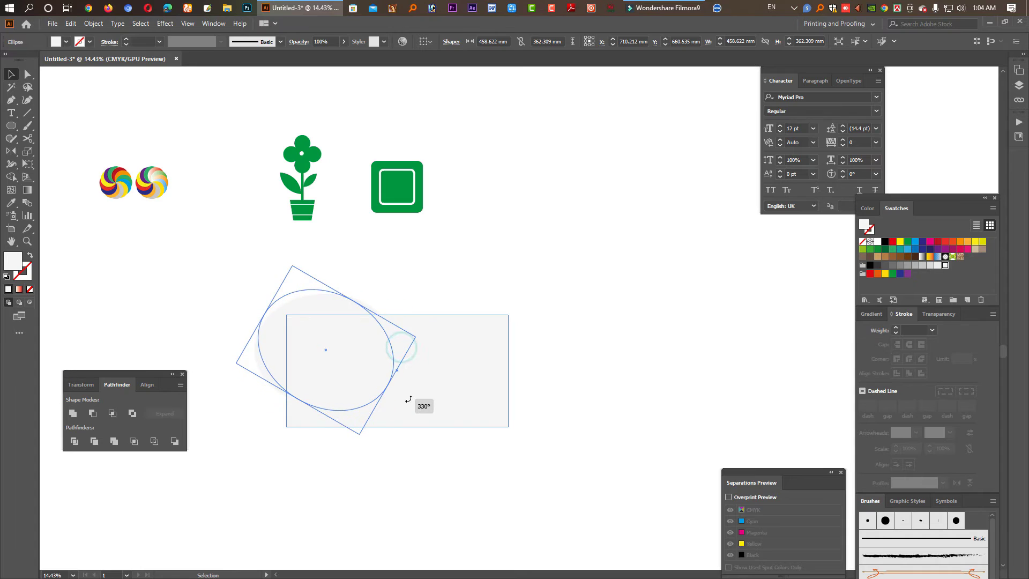
pyautogui.moveTo(356, 351); pyautogui.dragTo(355, 348)
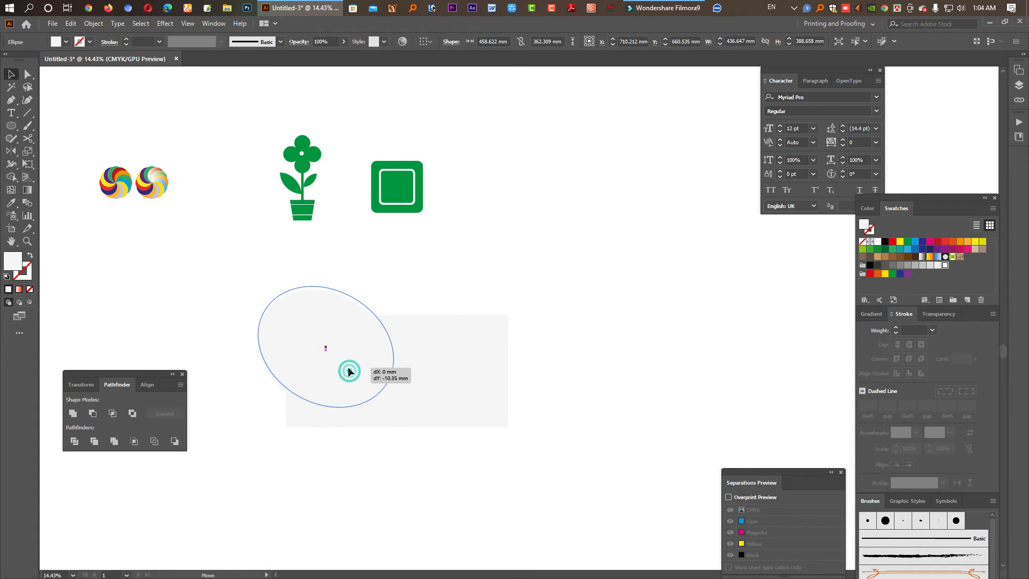
pyautogui.click(915, 241)
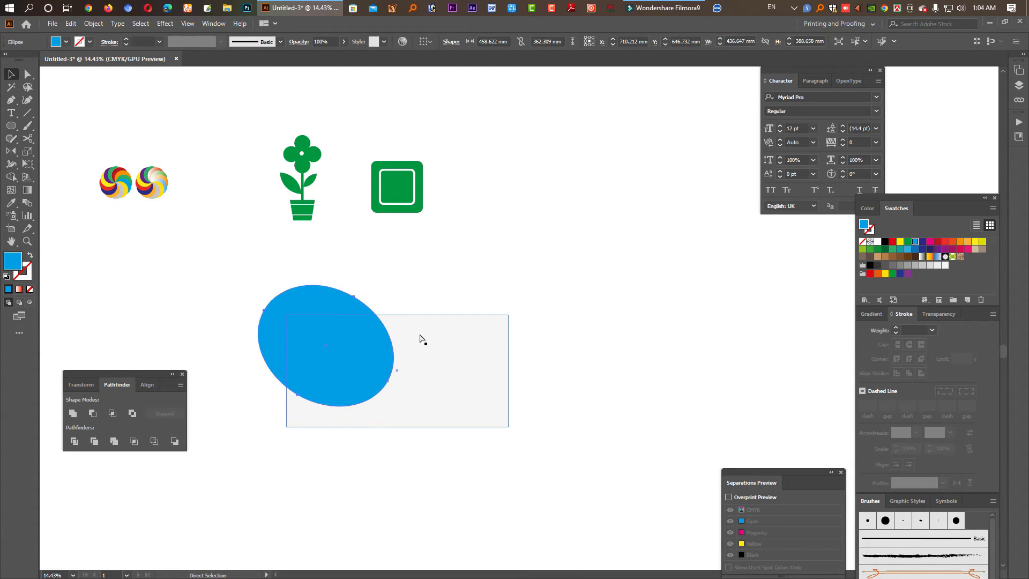
# Enlarge the blue ellipse to about 502.95 × 397.328 mm.
pyautogui.press('v')
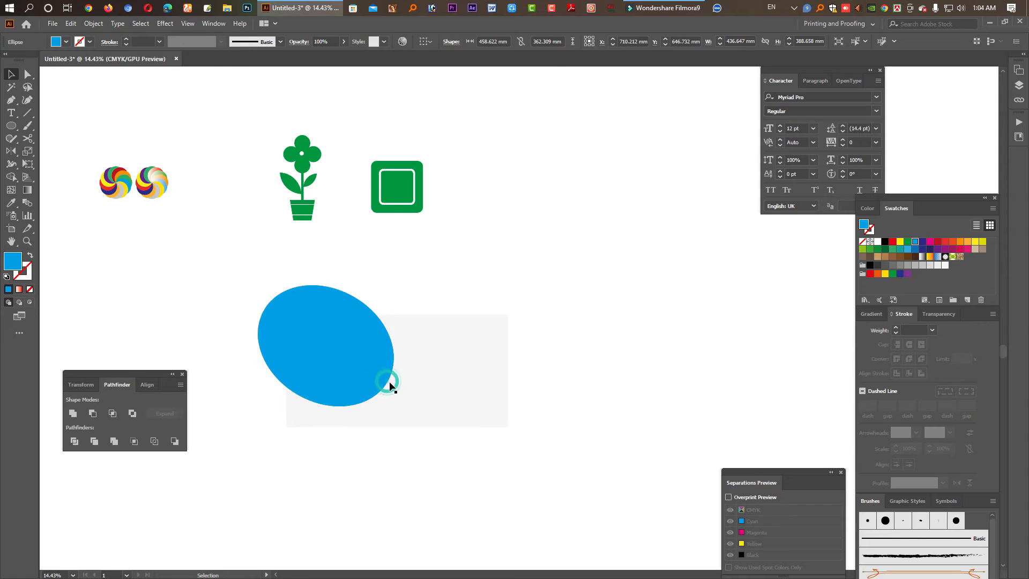
pyautogui.click(385, 384)
pyautogui.keyDown('shift'); pyautogui.click(364, 375); pyautogui.keyUp('shift')
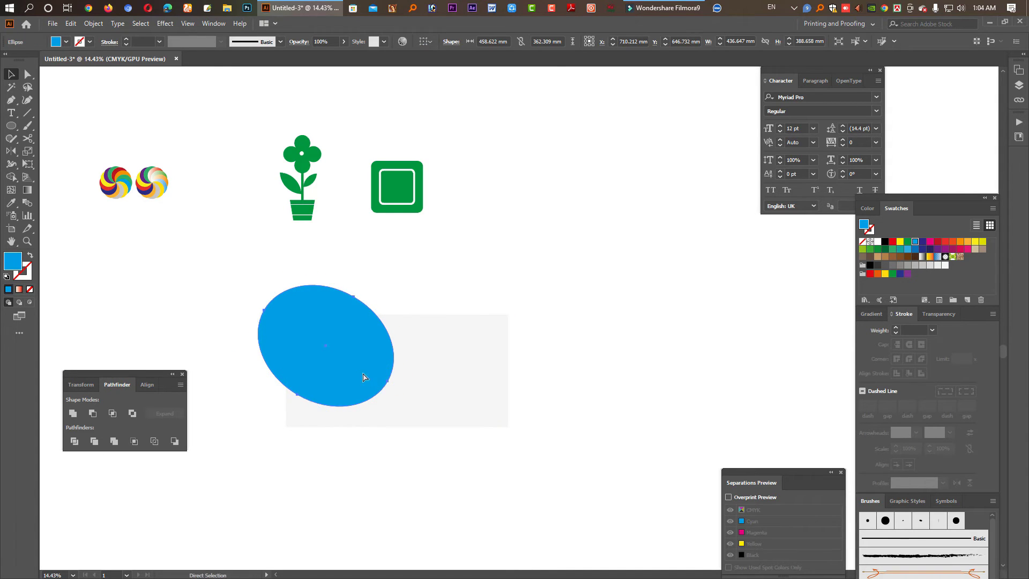
pyautogui.keyDown('shift'); pyautogui.click(391, 383); pyautogui.keyUp('shift')
pyautogui.moveTo(390, 383); pyautogui.dragTo(397, 394)
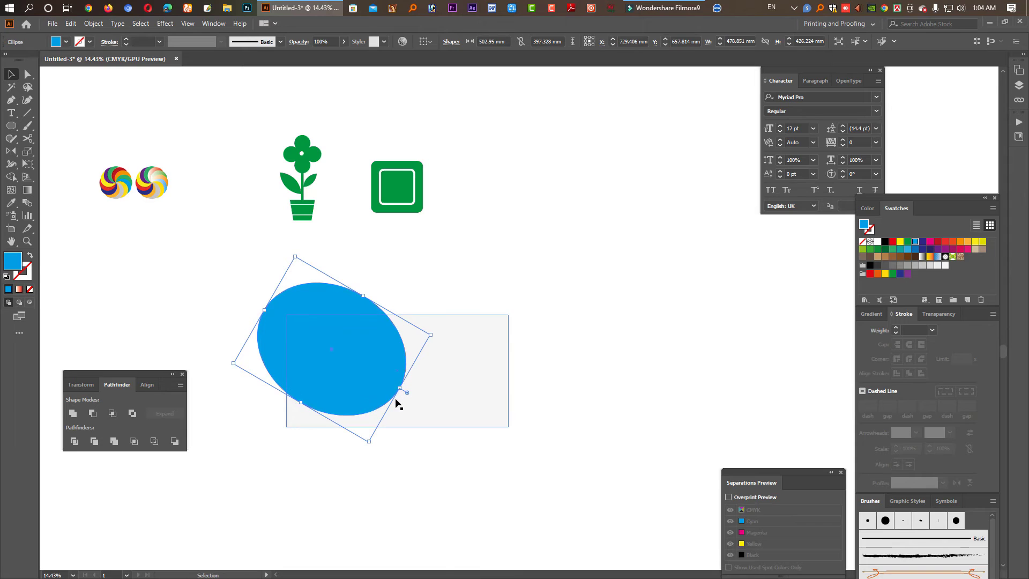
# Fill the ellipse copy pasted behind with dark navy.
pyautogui.click(923, 249)
pyautogui.press('a')
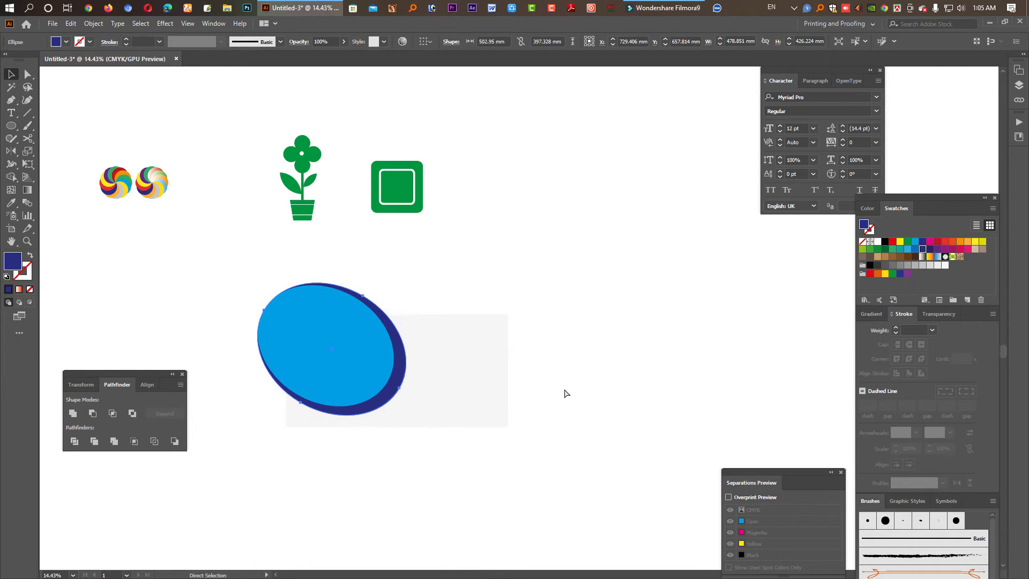
pyautogui.press('v')
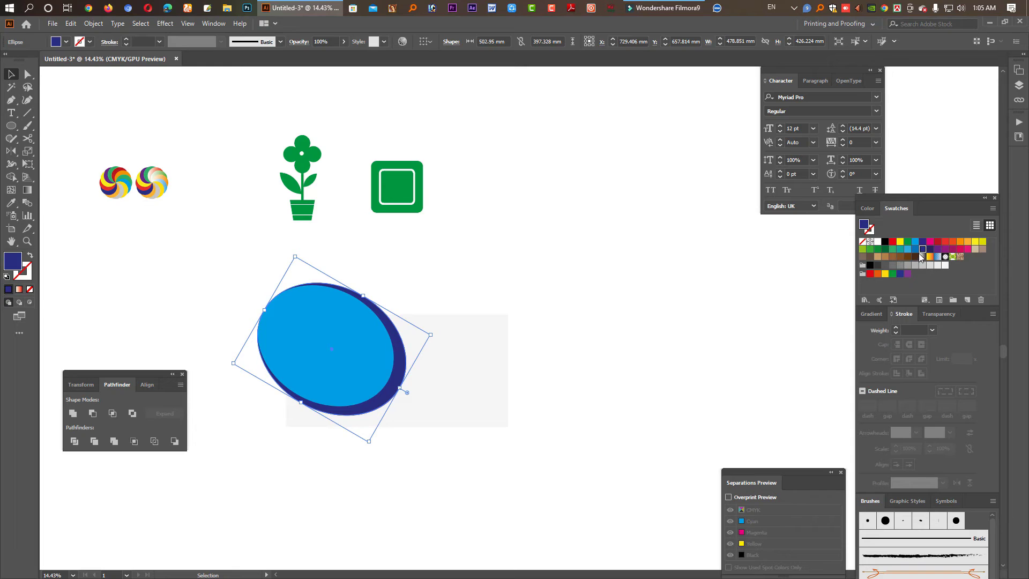
# Give another copy a white-to-red gradient, enlarge to 572.93 × 452.61 mm, and rotate it.
pyautogui.click(908, 252)
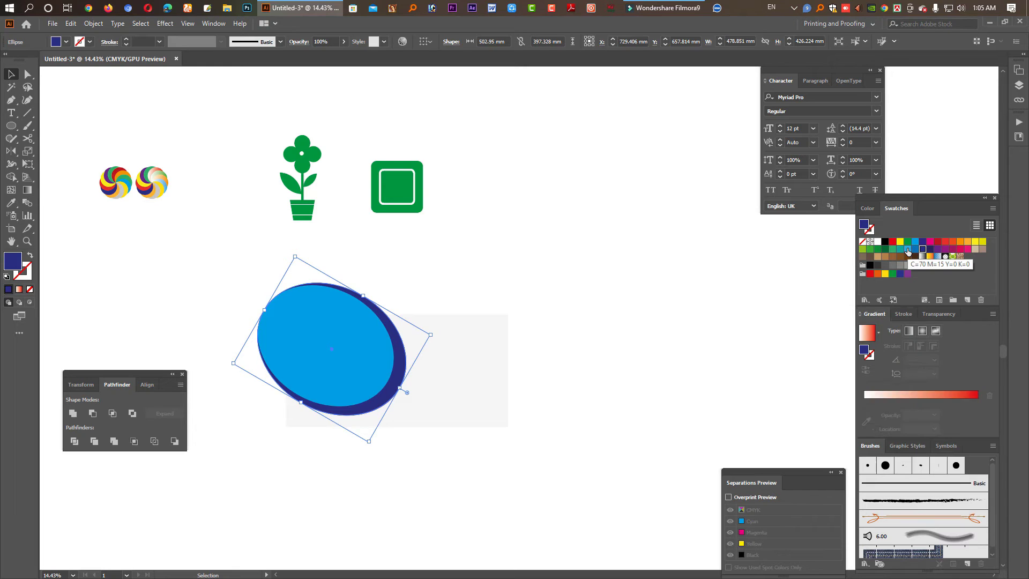
pyautogui.moveTo(400, 388); pyautogui.dragTo(421, 403)
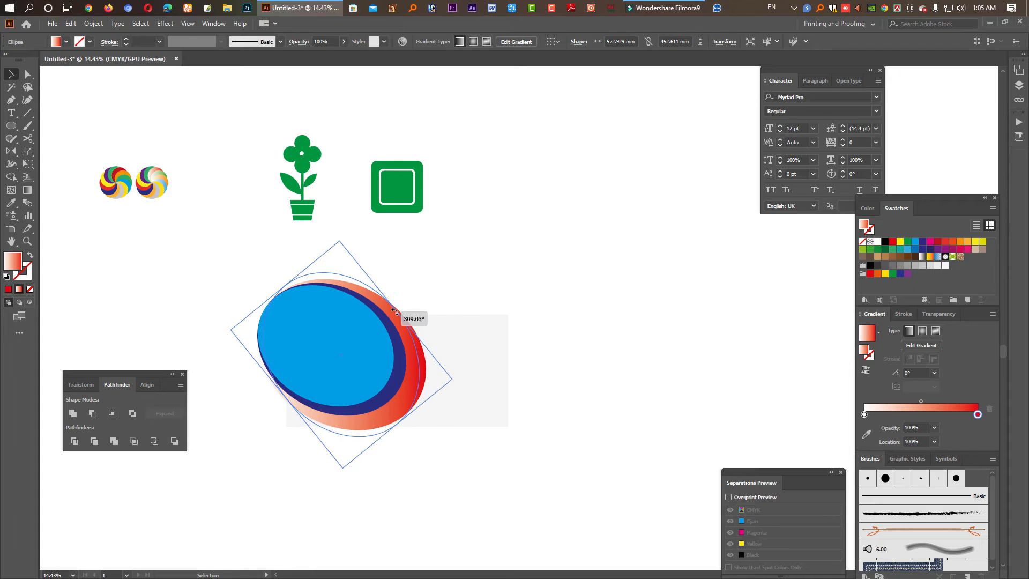
pyautogui.moveTo(380, 289); pyautogui.dragTo(423, 322)
pyautogui.click(432, 456)
pyautogui.click(332, 343)
pyautogui.moveTo(548, 435); pyautogui.dragTo(239, 312)
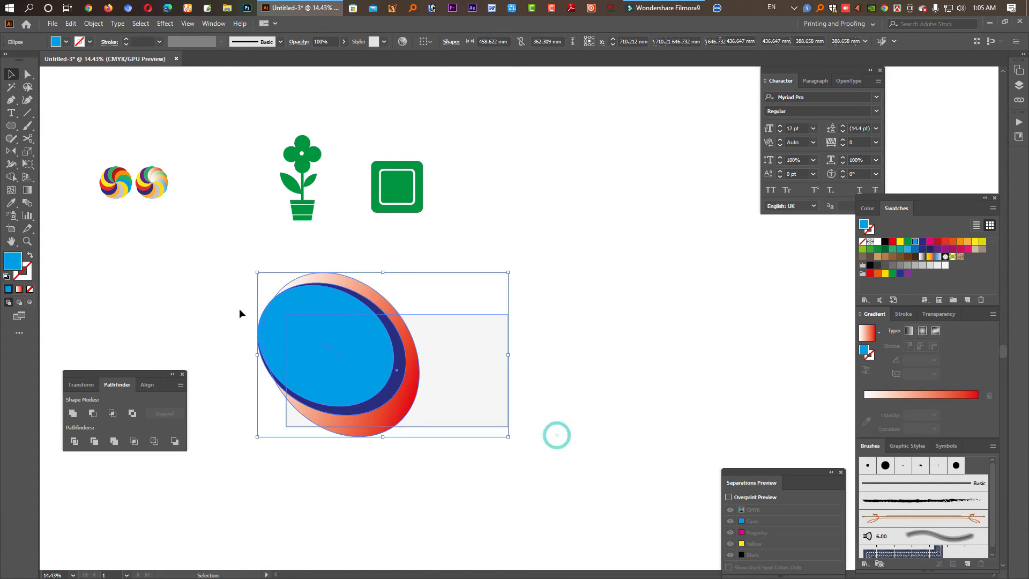
# With the Shape Builder, delete the ellipse parts extending beyond the rectangle.
pyautogui.scroll(3, 333, 389)
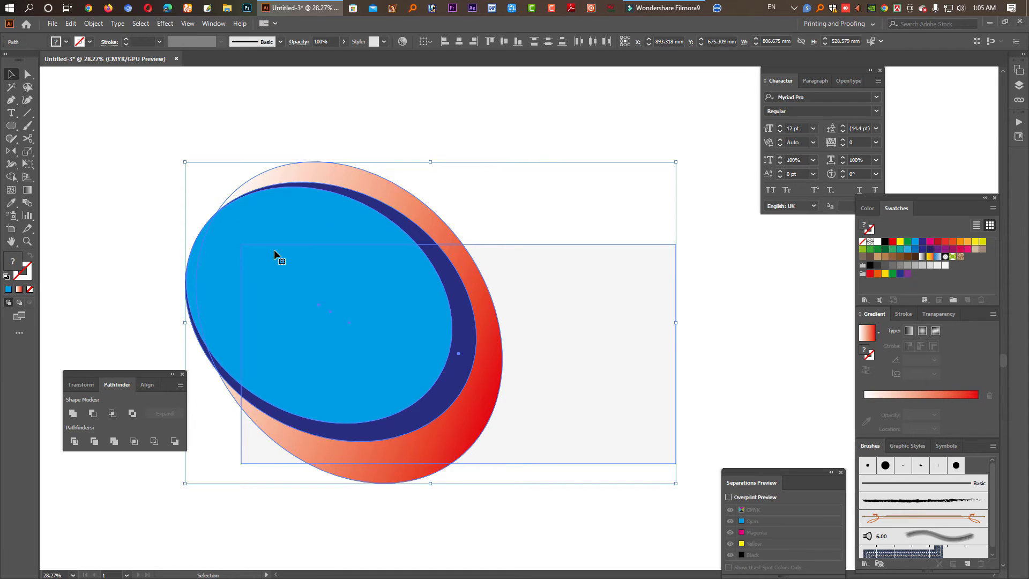
pyautogui.click(11, 176)
pyautogui.moveTo(226, 173); pyautogui.dragTo(381, 163)
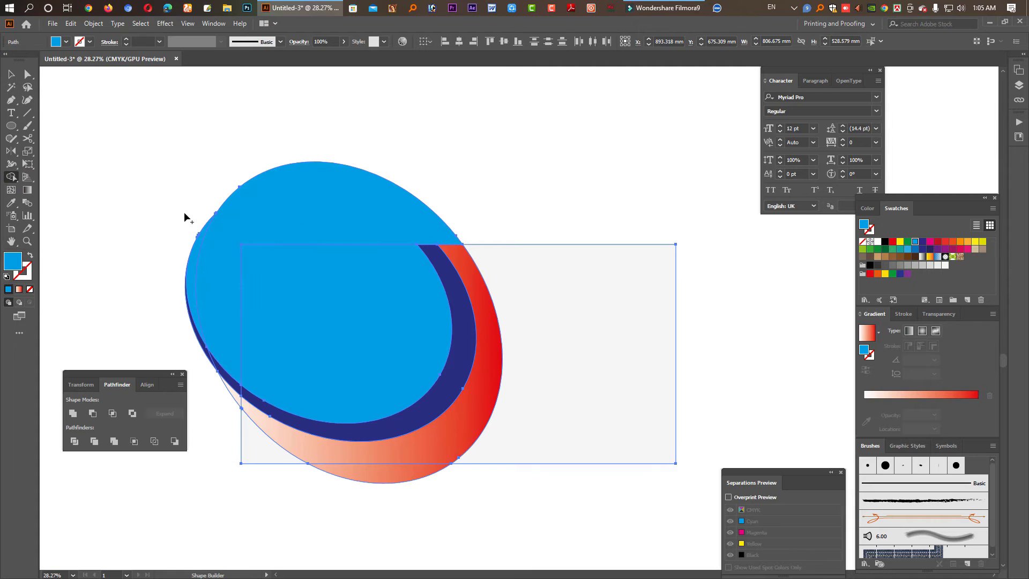
pyautogui.keyDown('alt'); pyautogui.click(201, 244); pyautogui.keyUp('alt')
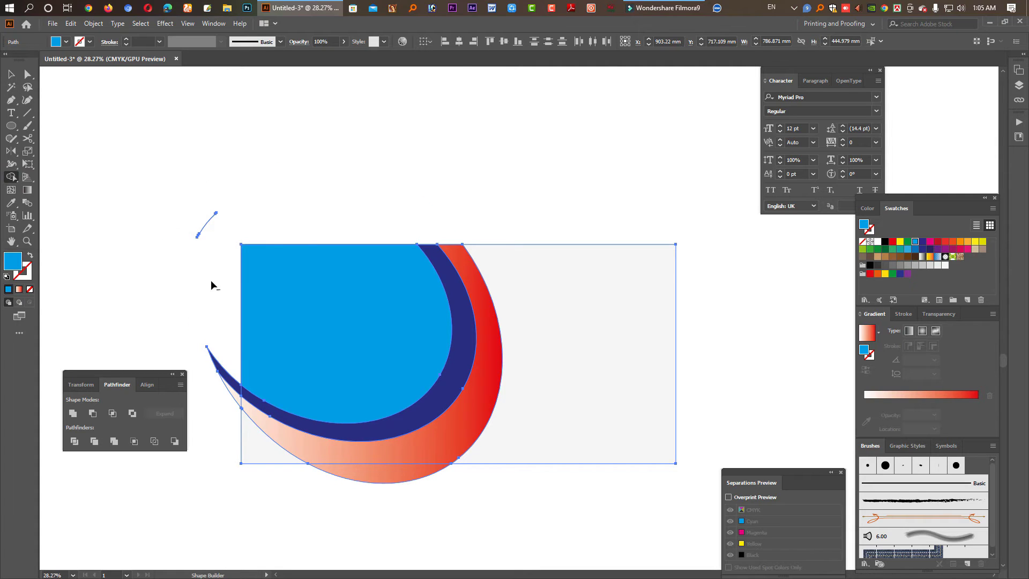
pyautogui.keyDown('alt'); pyautogui.click(206, 232); pyautogui.keyUp('alt')
pyautogui.keyDown('alt'); pyautogui.click(198, 236); pyautogui.keyUp('alt')
pyautogui.moveTo(198, 236); pyautogui.dragTo(201, 373)
pyautogui.keyDown('alt'); pyautogui.click(322, 475); pyautogui.keyUp('alt')
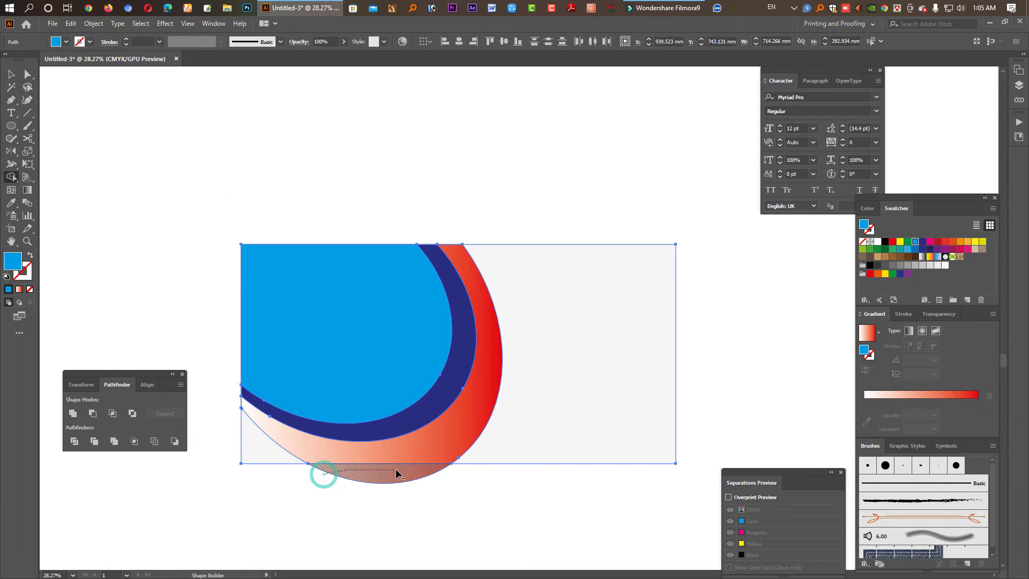
# Try moving the background rectangle and red gradient shape, then undo to restore positions.
pyautogui.click(9, 75)
pyautogui.click(339, 138)
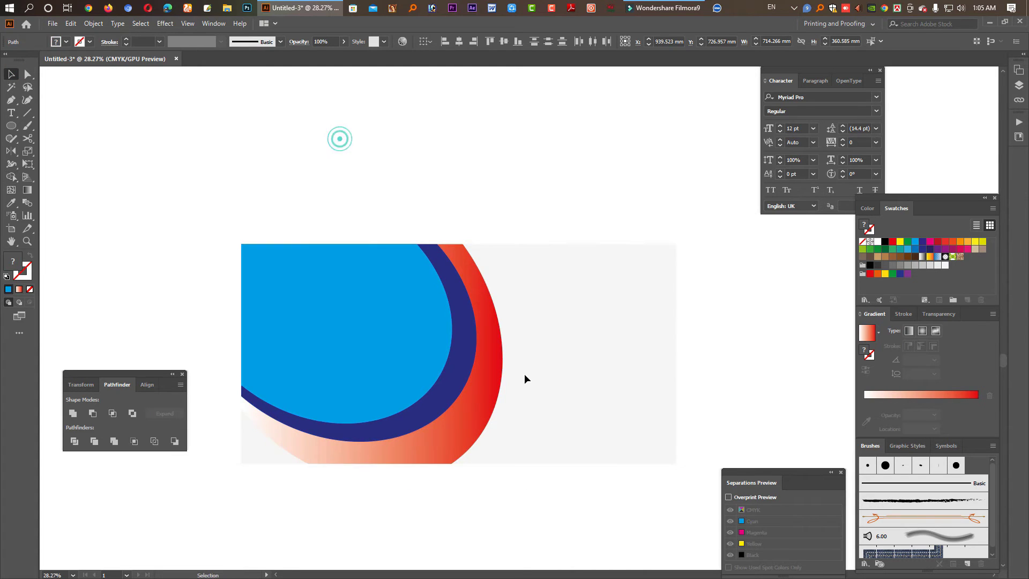
pyautogui.click(561, 406)
pyautogui.moveTo(571, 428); pyautogui.dragTo(687, 345)
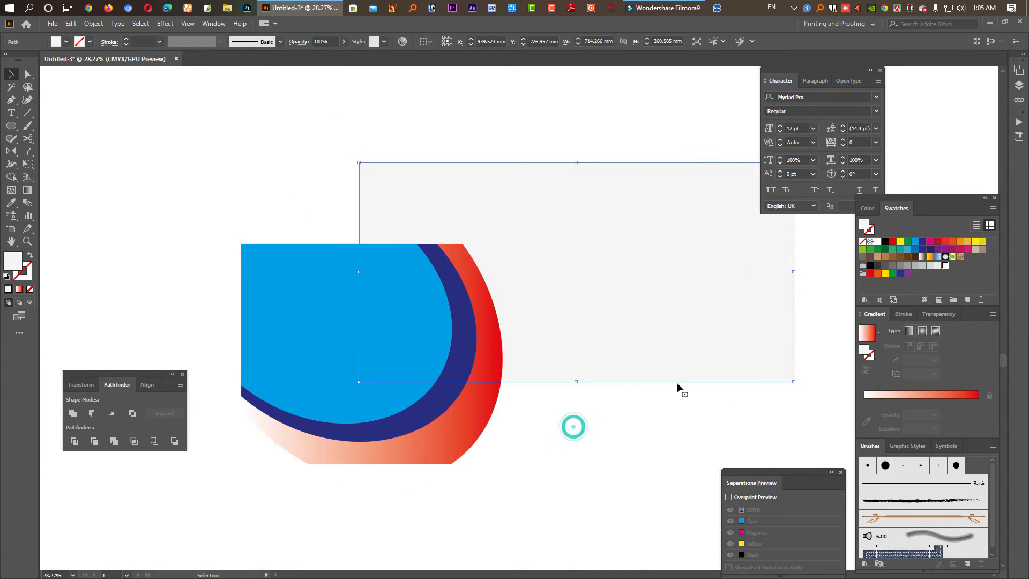
pyautogui.moveTo(501, 395); pyautogui.dragTo(566, 434)
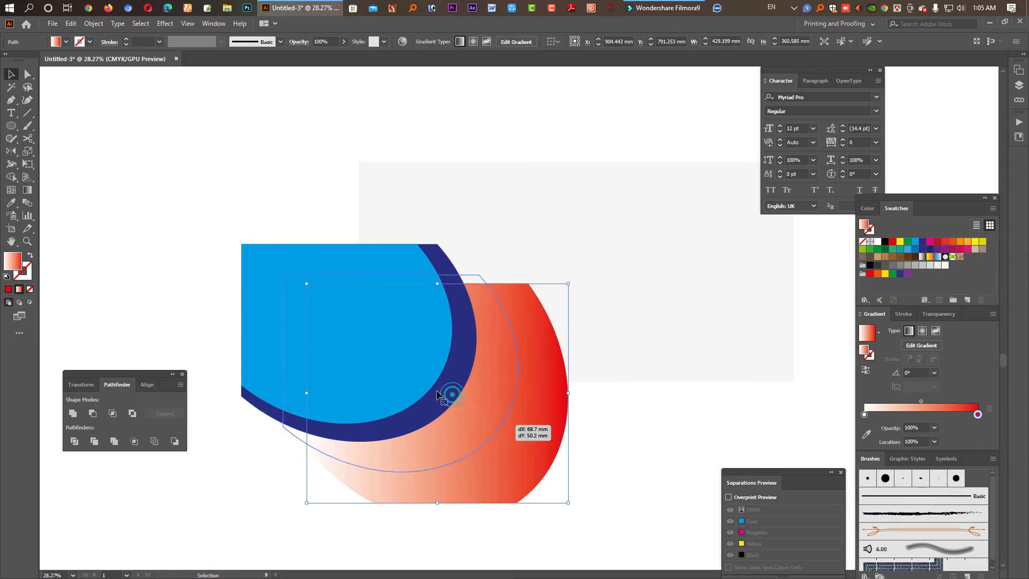
pyautogui.moveTo(429, 384); pyautogui.dragTo(364, 344)
pyautogui.hotkey('ctrl', 'z')
pyautogui.hotkey('ctrl', 'z')
pyautogui.hotkey('ctrl', 'z')
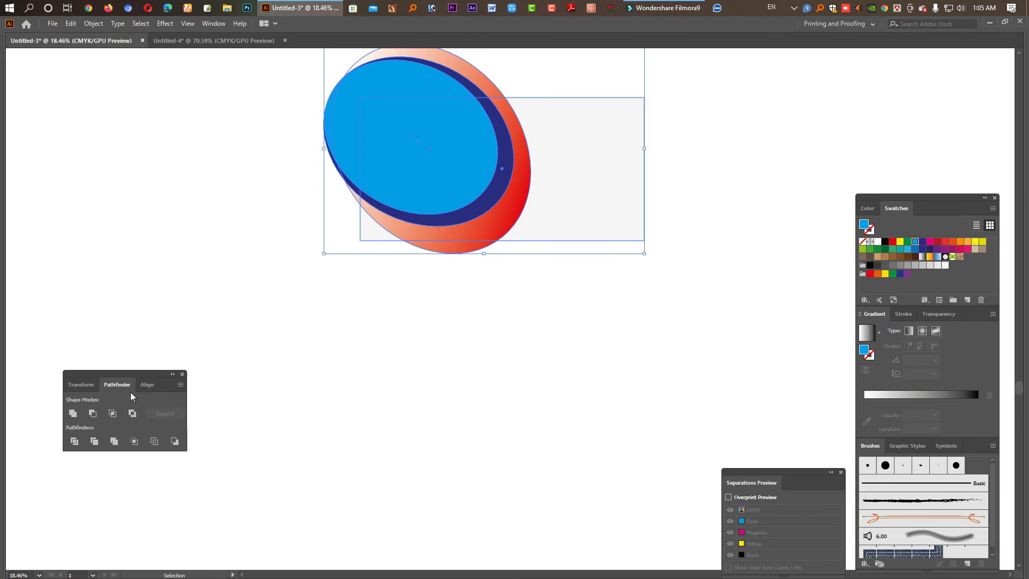
# Divide the overlapping ellipses and pull the red, pale, navy and blue pieces apart.
pyautogui.click(75, 442)
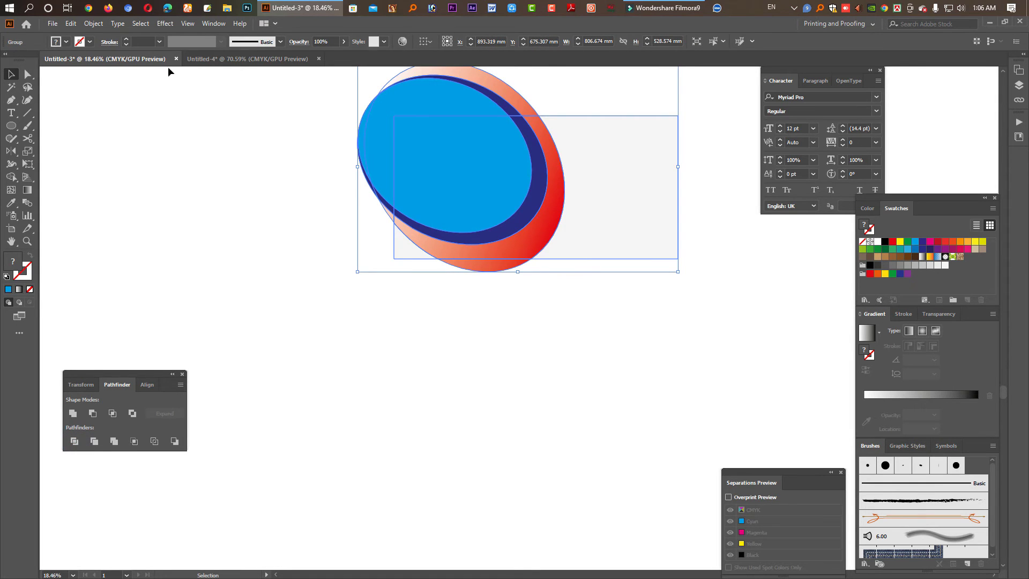
pyautogui.click(27, 75)
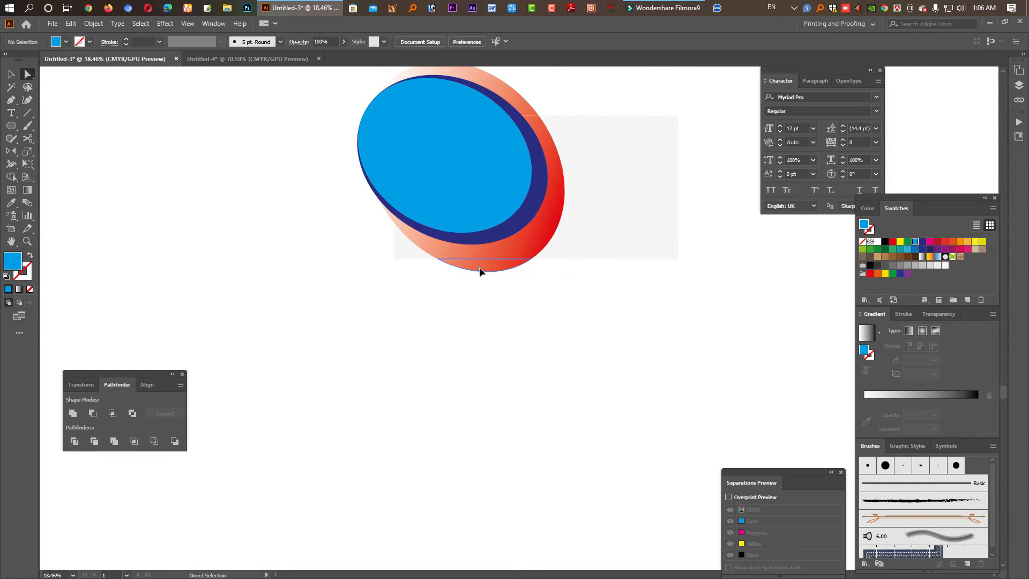
pyautogui.click(498, 268)
pyautogui.press('Delete')
pyautogui.moveTo(533, 247); pyautogui.dragTo(616, 265)
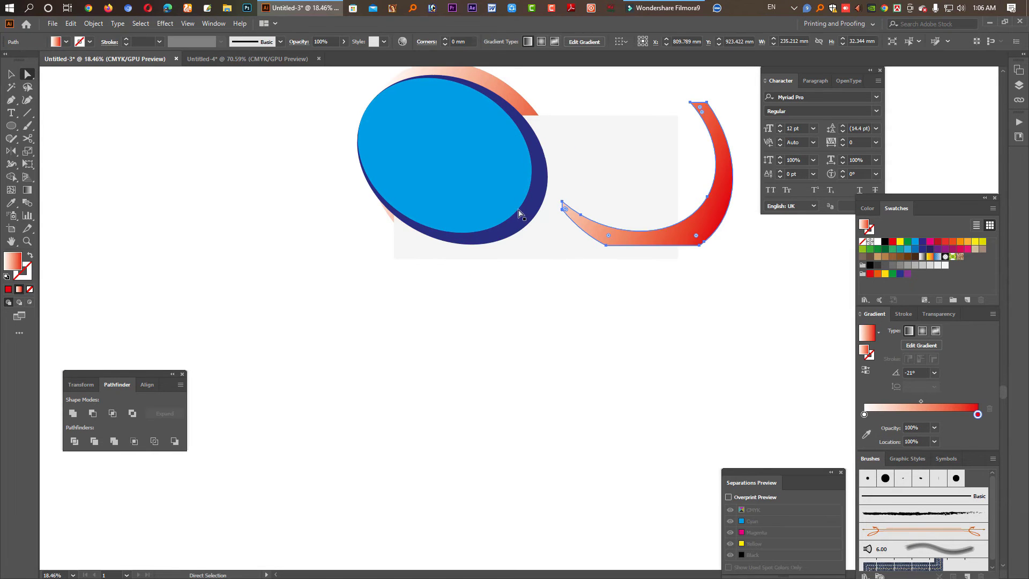
pyautogui.moveTo(529, 241)
pyautogui.mouseDown()
pyautogui.moveTo(450, 304)
pyautogui.moveTo(386, 322)
pyautogui.mouseUp()
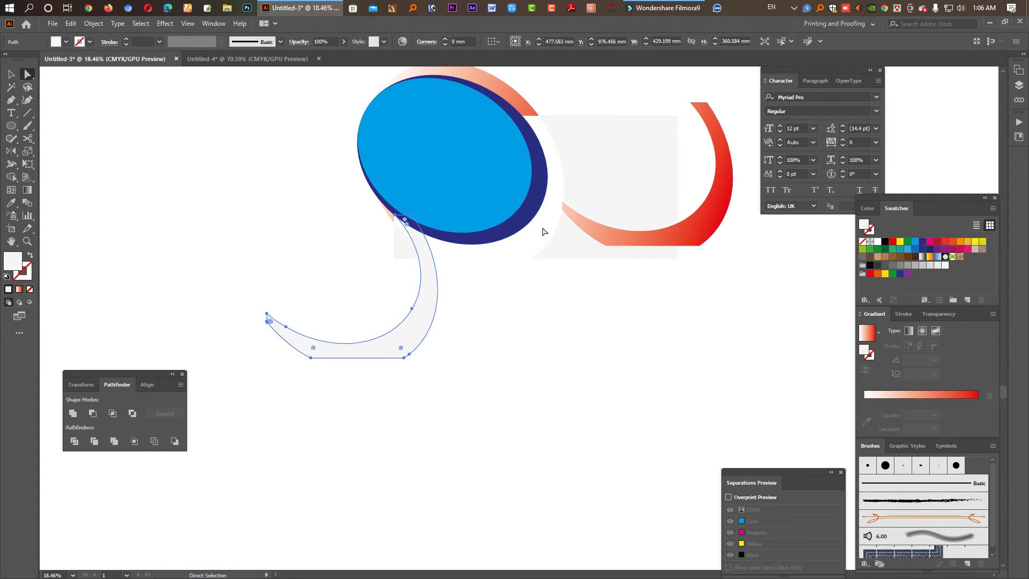
pyautogui.moveTo(532, 143); pyautogui.dragTo(527, 261)
pyautogui.moveTo(482, 188); pyautogui.dragTo(437, 228)
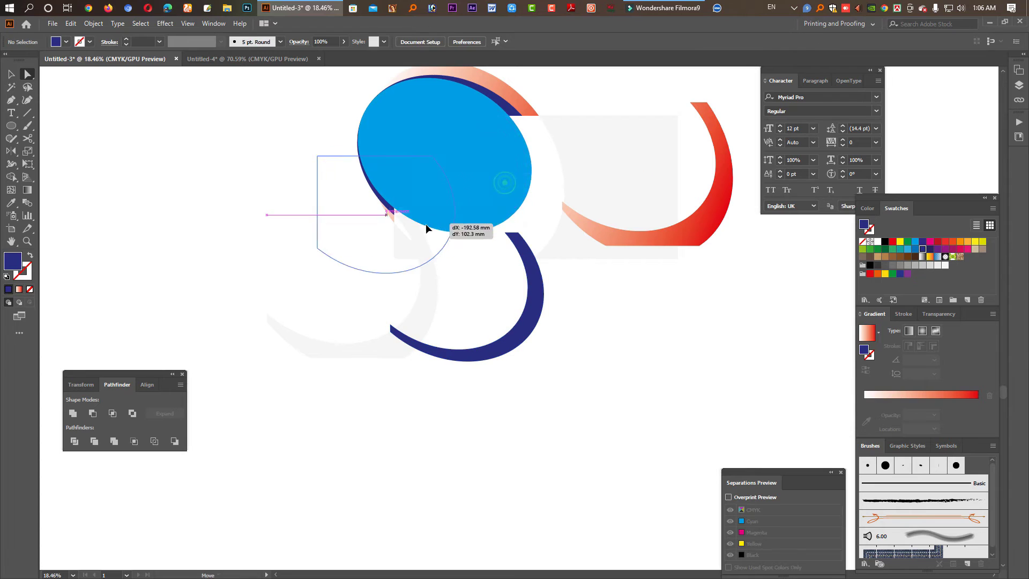
pyautogui.moveTo(458, 130); pyautogui.dragTo(329, 106)
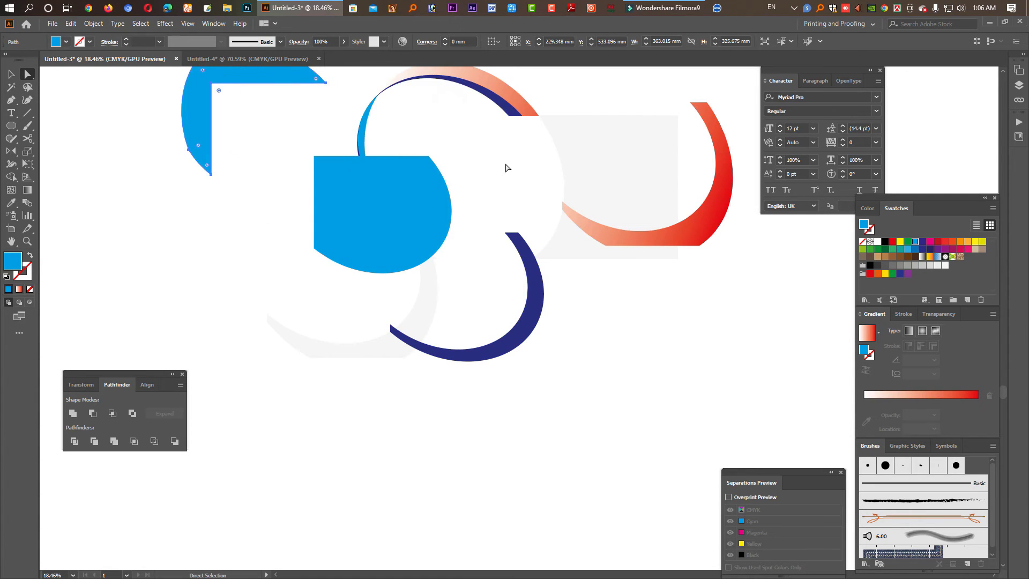
# Undo the separations, delete the blue ellipse, and paste back the trimmed blue, navy and red artwork.
pyautogui.hotkey('ctrl', 'z')
pyautogui.hotkey('ctrl', 'z')
pyautogui.hotkey('ctrl', 'z')
pyautogui.hotkey('ctrl', 'z')
pyautogui.hotkey('ctrl', 'z')
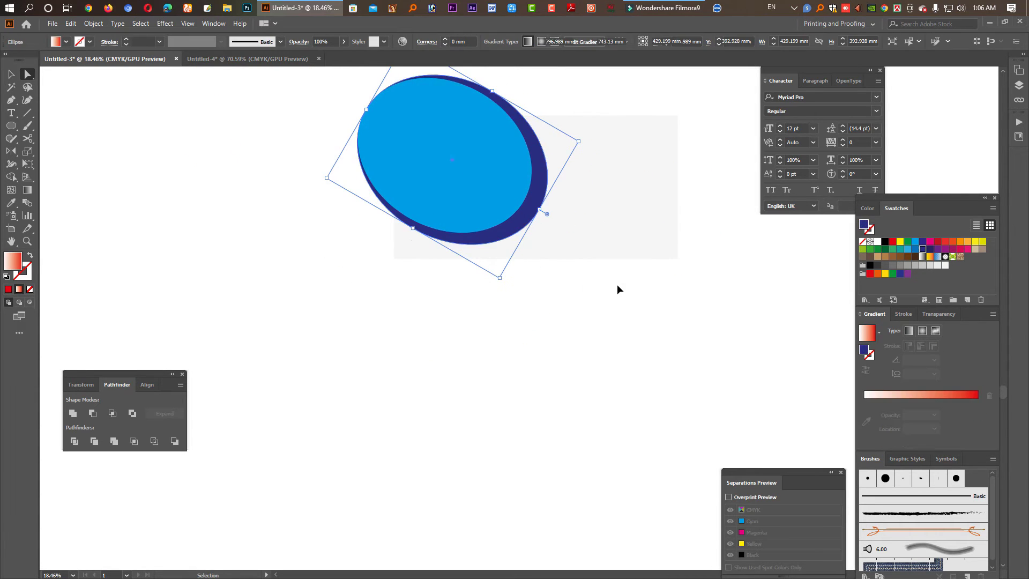
pyautogui.hotkey('ctrl', 'z')
pyautogui.hotkey('ctrl', 'z')
pyautogui.hotkey('ctrl', 'z')
pyautogui.hotkey('ctrl', 'z')
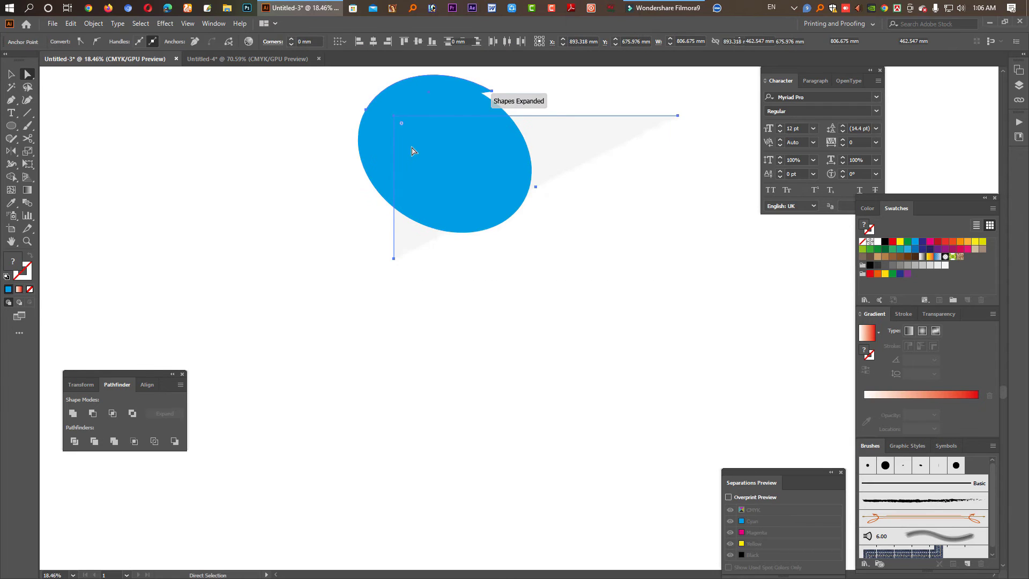
pyautogui.hotkey('ctrl', 'z')
pyautogui.hotkey('ctrl', 'z')
pyautogui.hotkey('ctrl', 'z')
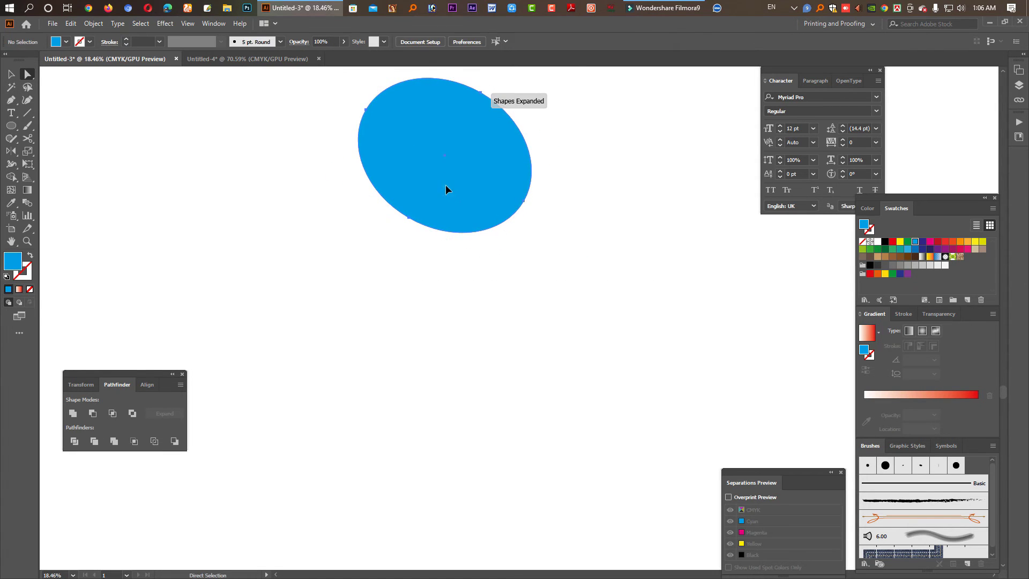
pyautogui.click(448, 189)
pyautogui.press('Delete')
pyautogui.hotkey('ctrl', 'v')
# Move the trimmed artwork up into place, keeping the rectangle's original position and fill.
pyautogui.moveTo(453, 292); pyautogui.dragTo(439, 214)
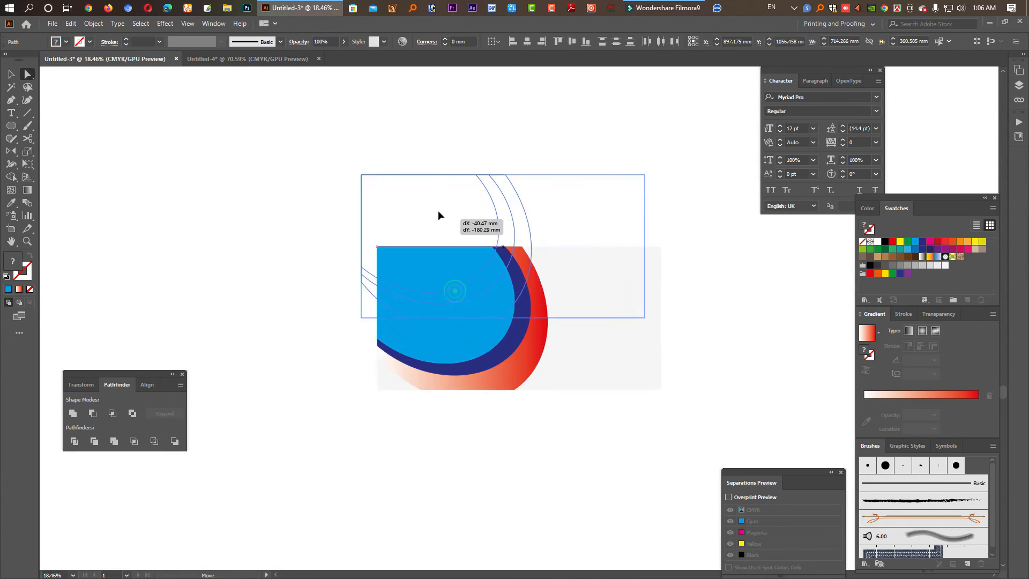
pyautogui.click(507, 371)
pyautogui.moveTo(567, 286); pyautogui.dragTo(532, 294)
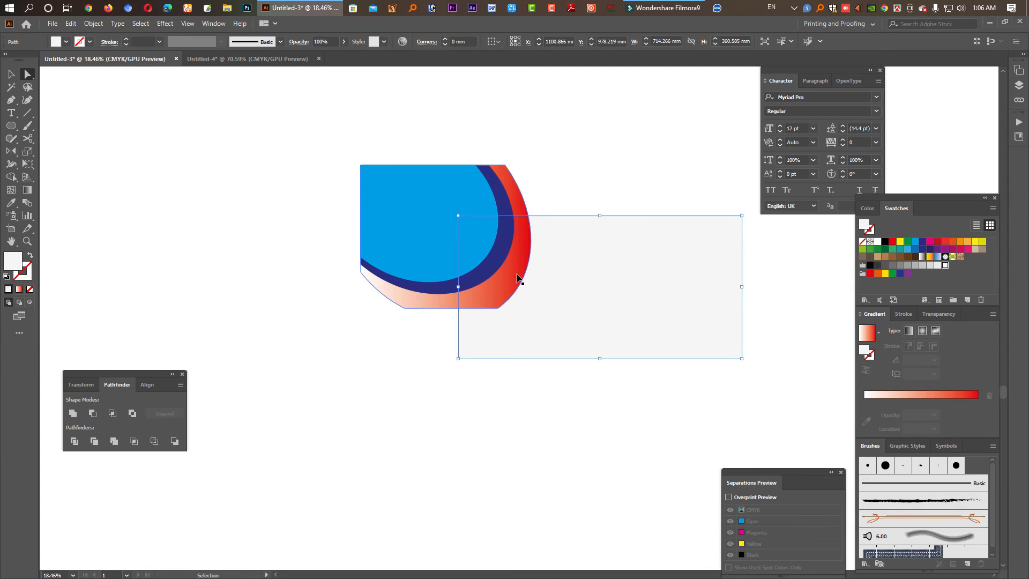
pyautogui.hotkey('ctrl', 'z')
pyautogui.click(908, 245)
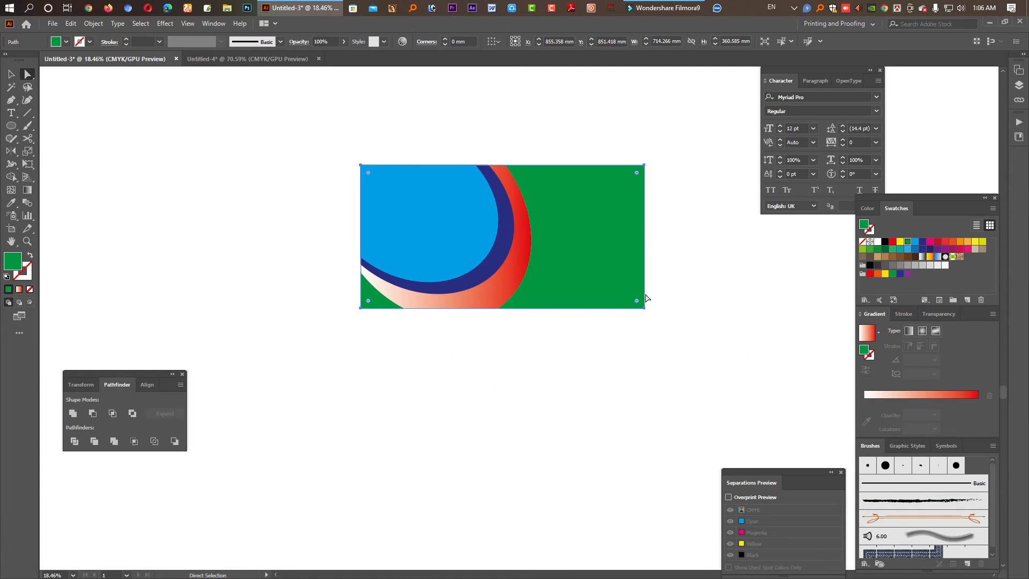
pyautogui.hotkey('ctrl', 'z')
pyautogui.click(587, 329)
# Fill the inner shape with a gradient from medium blue to dark navy.
pyautogui.click(478, 249)
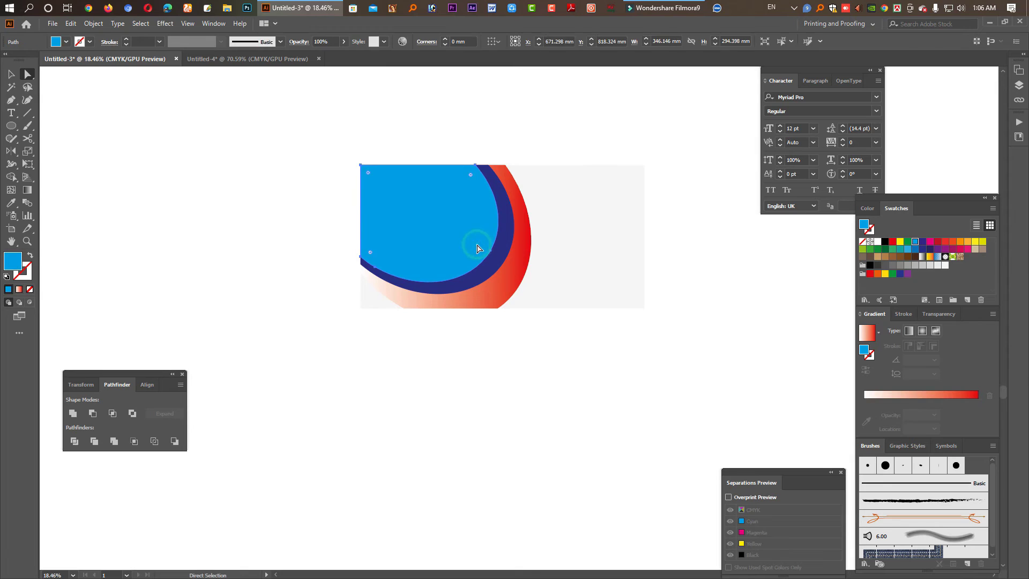
pyautogui.press('.')
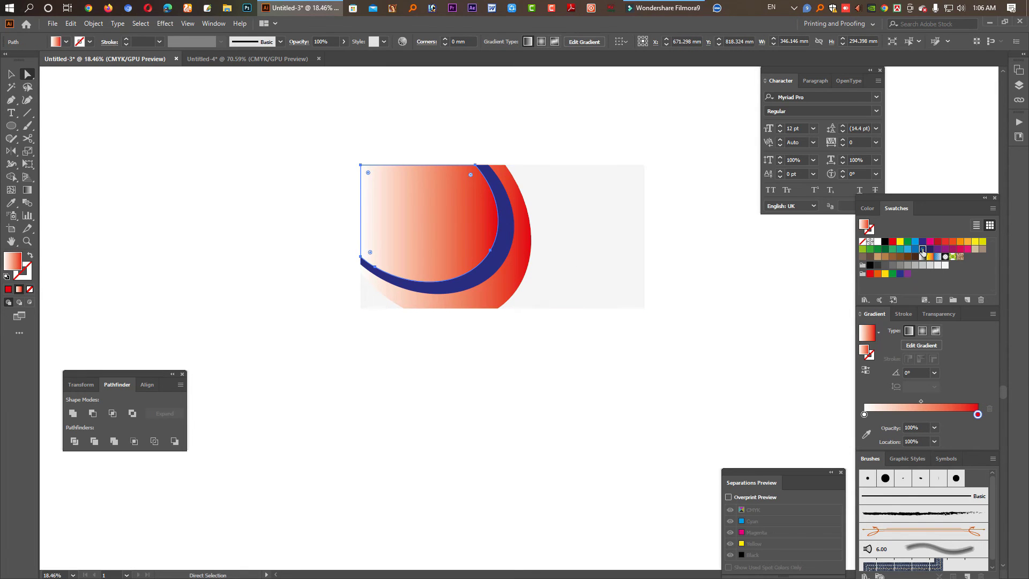
pyautogui.click(922, 249)
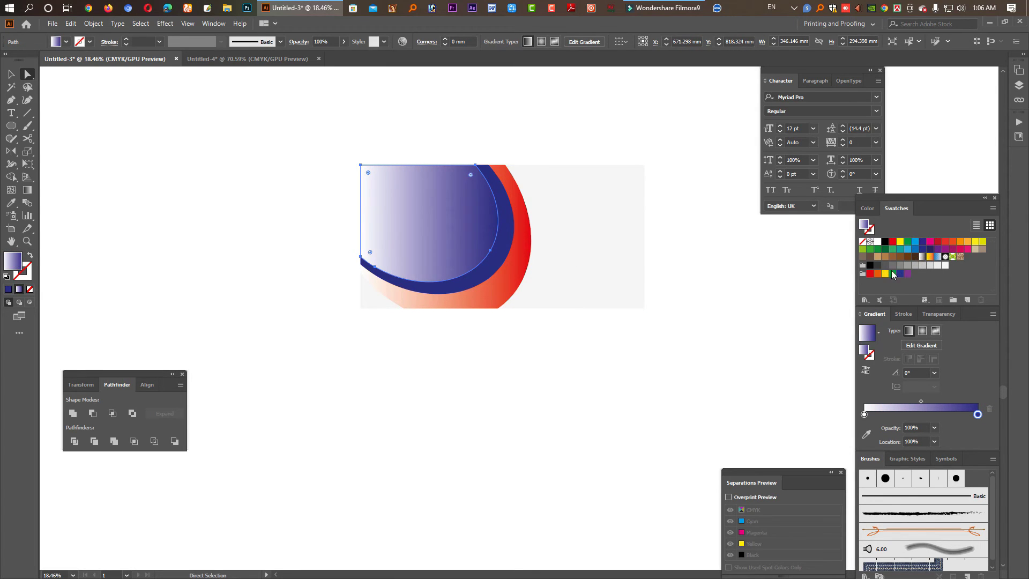
pyautogui.click(864, 414)
pyautogui.click(915, 248)
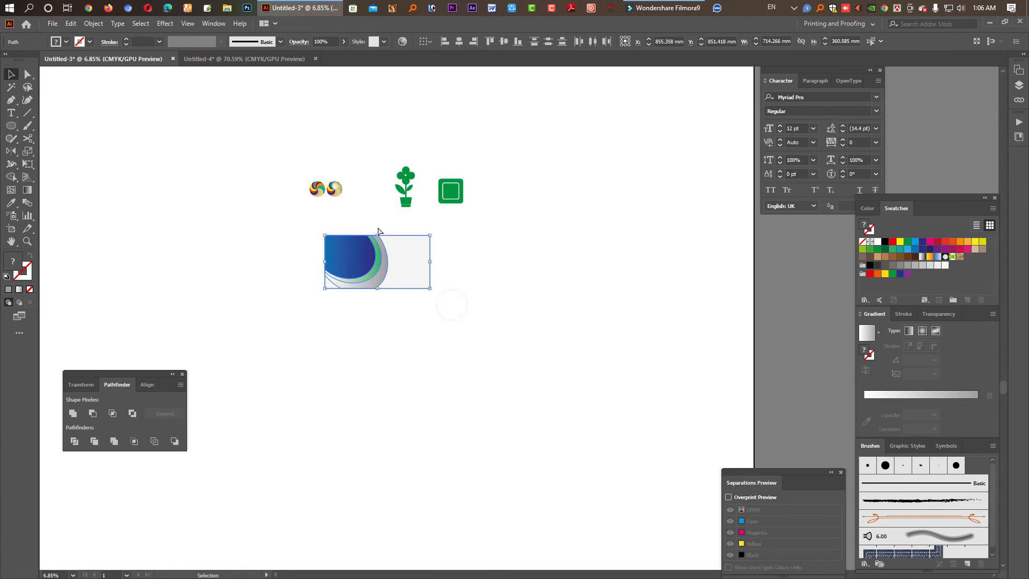
pyautogui.click(438, 301)
pyautogui.click(197, 254)
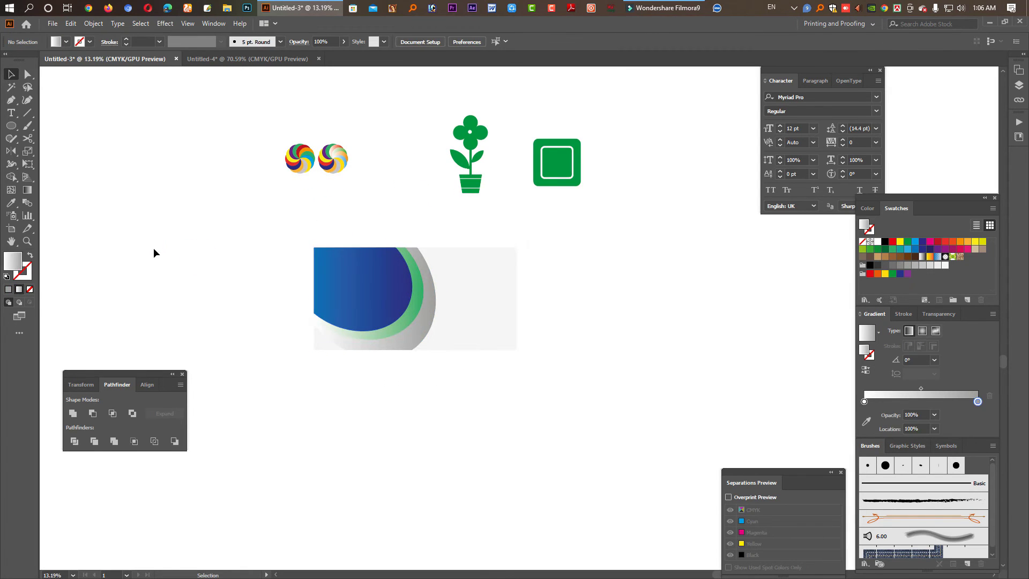
# Convert the Bengali word into outline shapes with Ctrl+Shift+O.
pyautogui.scroll(1, 128, 164)
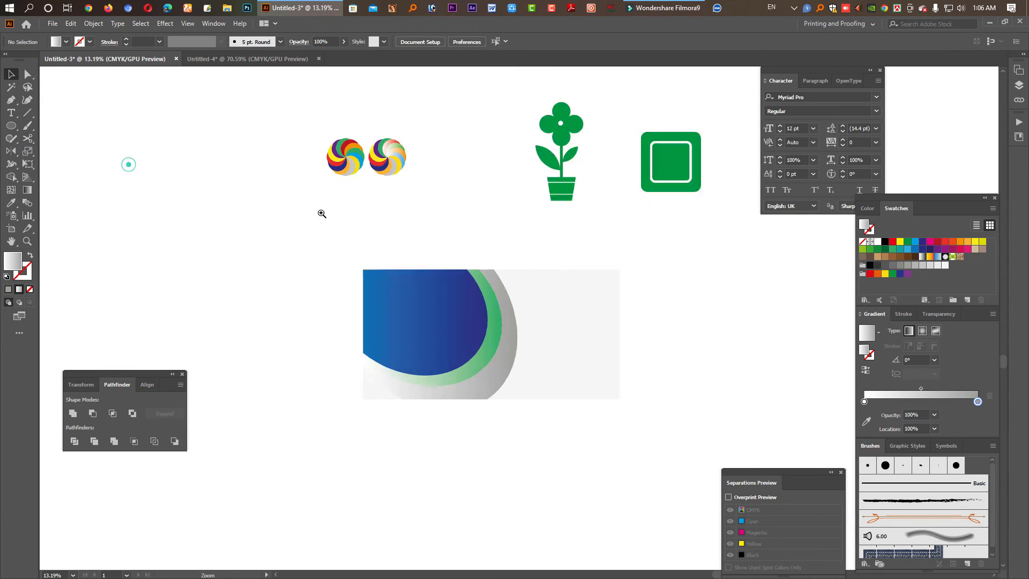
pyautogui.scroll(3, 129, 164)
pyautogui.click(12, 112)
pyautogui.click(310, 244)
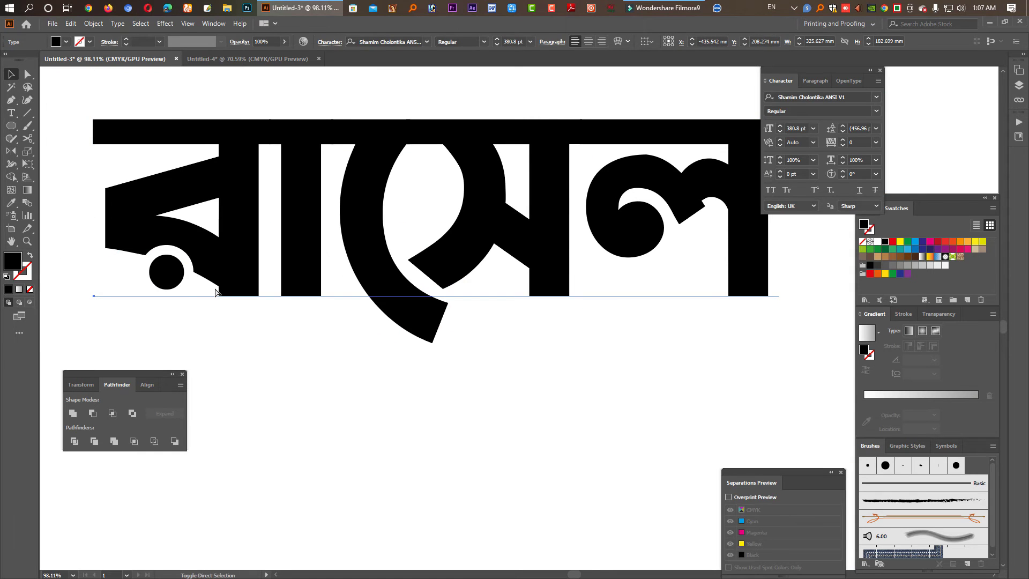
pyautogui.hotkey('ctrl', 'shift', 'o')
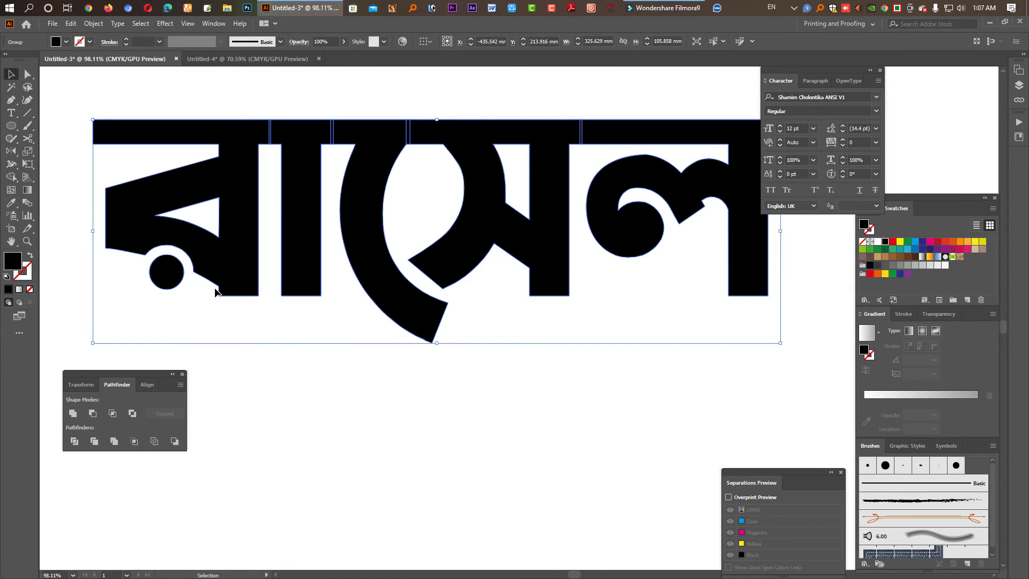
pyautogui.click(250, 335)
# Draw a circle over the first letter's dot and enlarge it evenly around the dot.
pyautogui.click(12, 126)
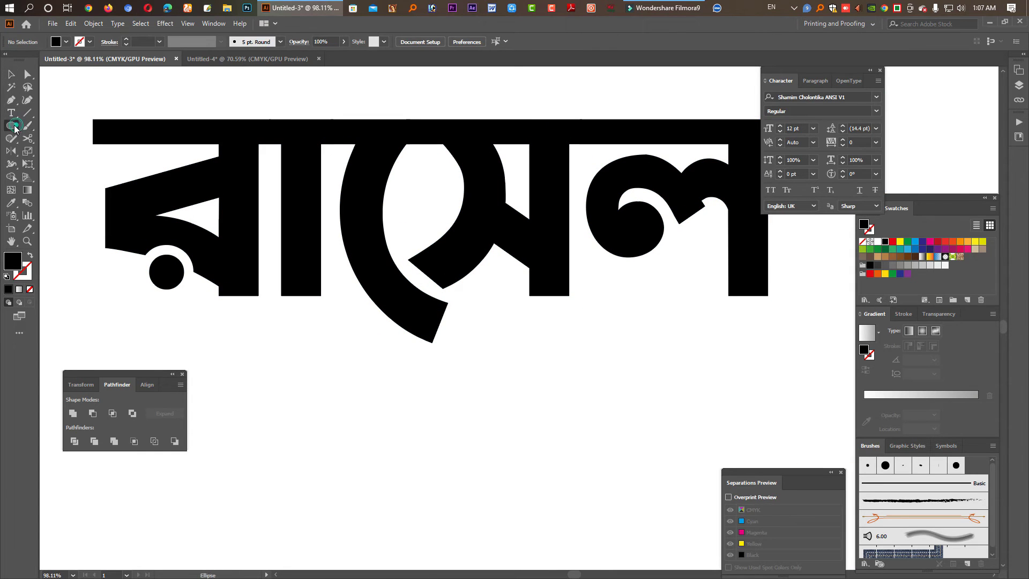
pyautogui.moveTo(166, 276); pyautogui.dragTo(195, 300)
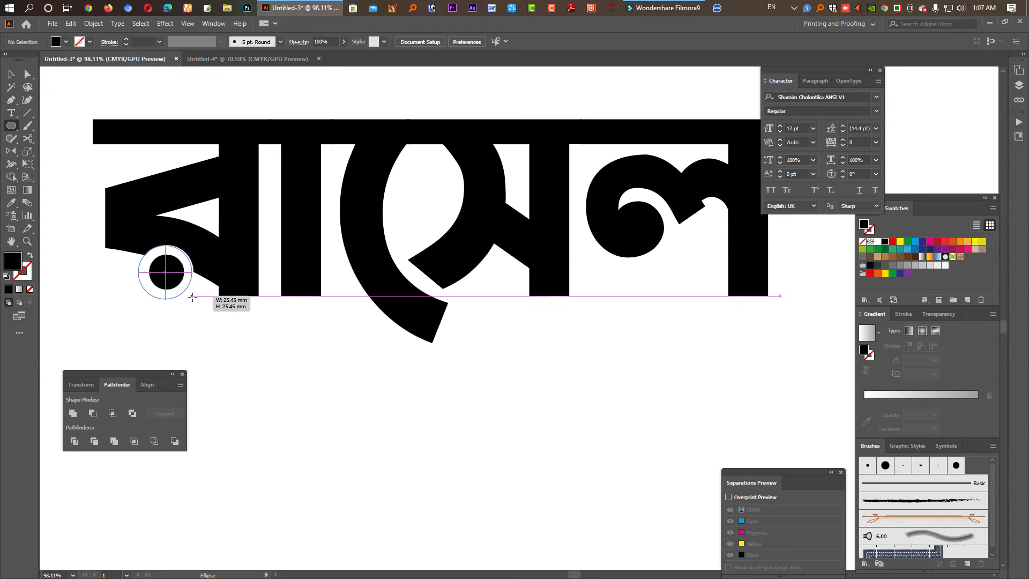
pyautogui.moveTo(195, 301); pyautogui.dragTo(194, 295)
pyautogui.hotkey('alt', 'space')
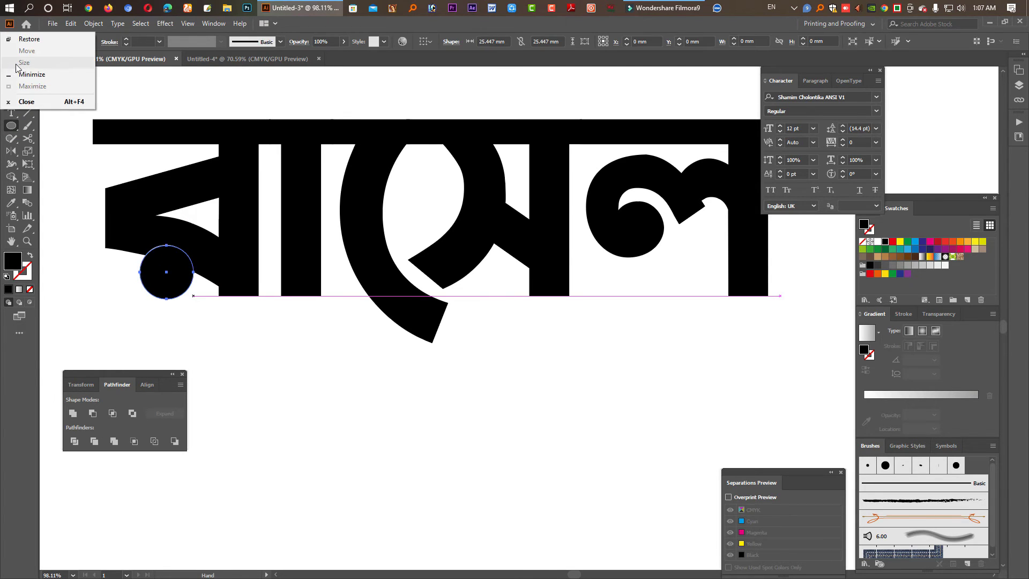
pyautogui.click(9, 74)
pyautogui.hscroll(-2, 167, 273)
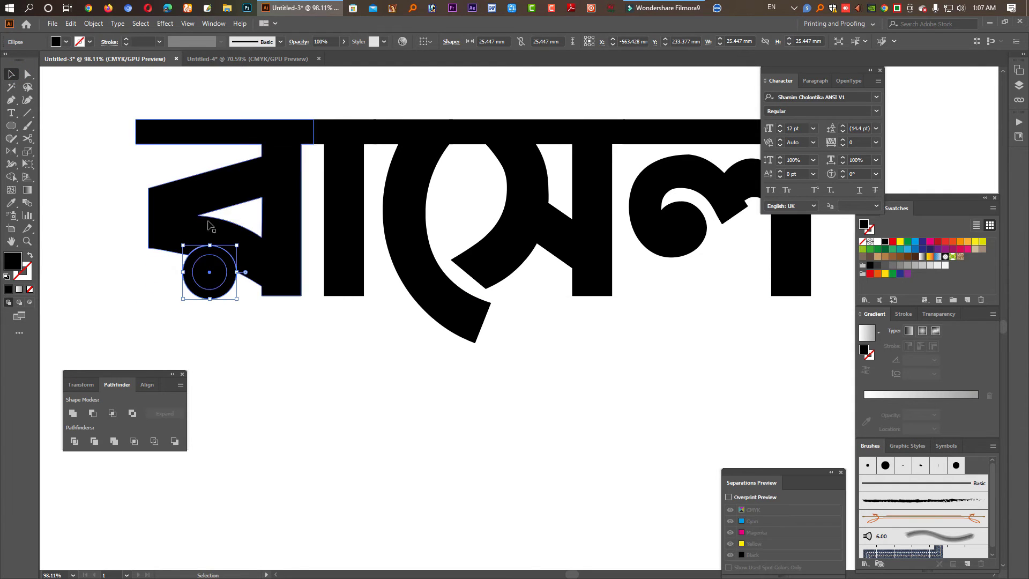
pyautogui.press('a')
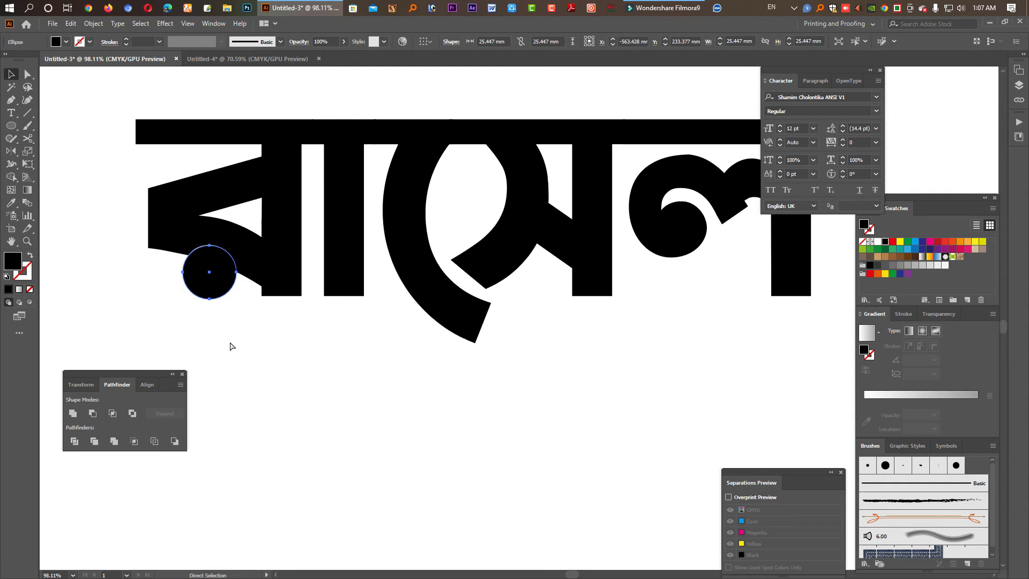
pyautogui.press('v')
pyautogui.moveTo(236, 275); pyautogui.dragTo(248, 307)
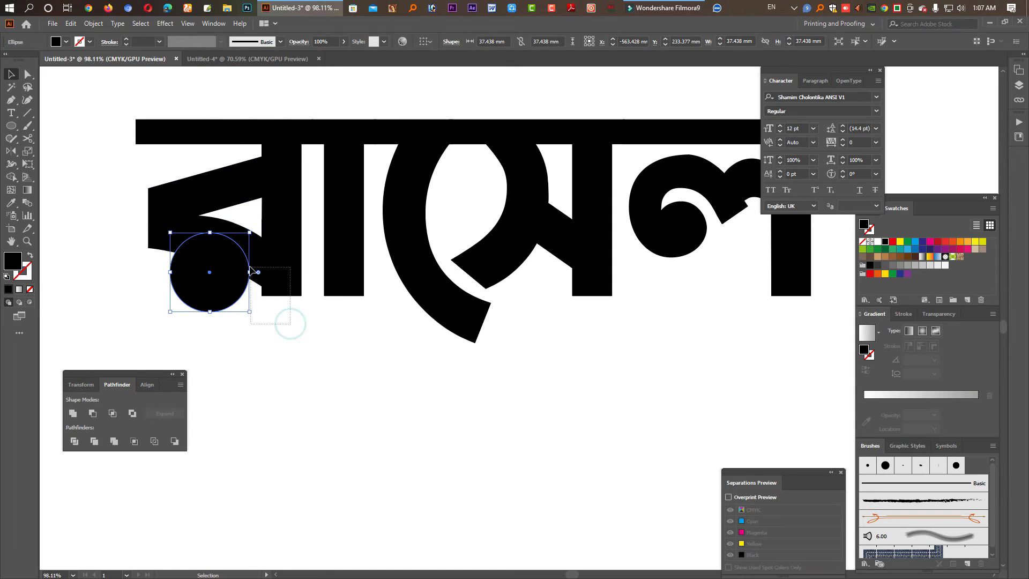
# Remove the circle's outer ring with Shape Builder, leaving a white gap around the dot.
pyautogui.keyDown('shift'); pyautogui.click(256, 271); pyautogui.keyUp('shift')
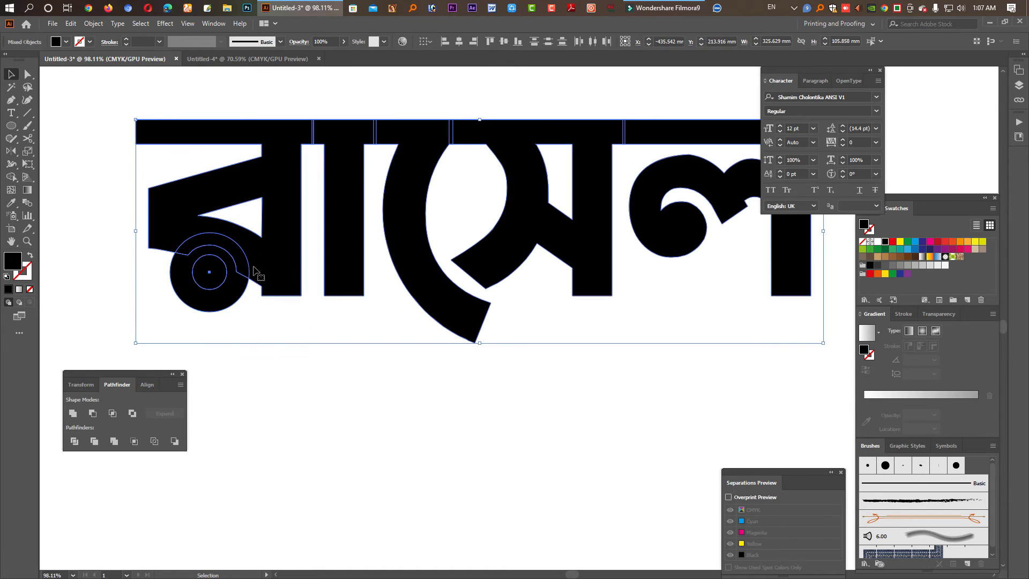
pyautogui.click(14, 179)
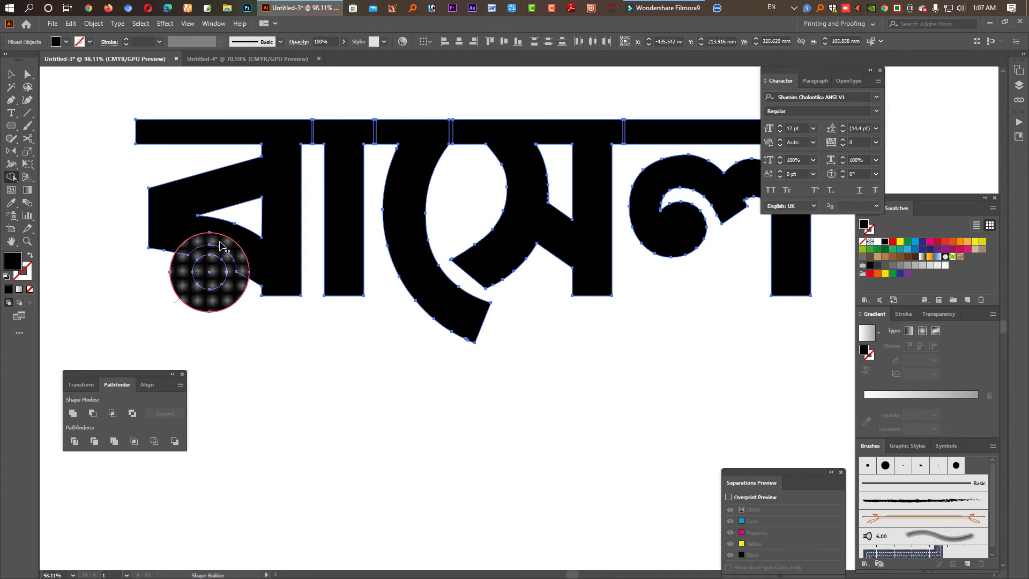
pyautogui.keyDown('alt'); pyautogui.click(185, 251); pyautogui.keyUp('alt')
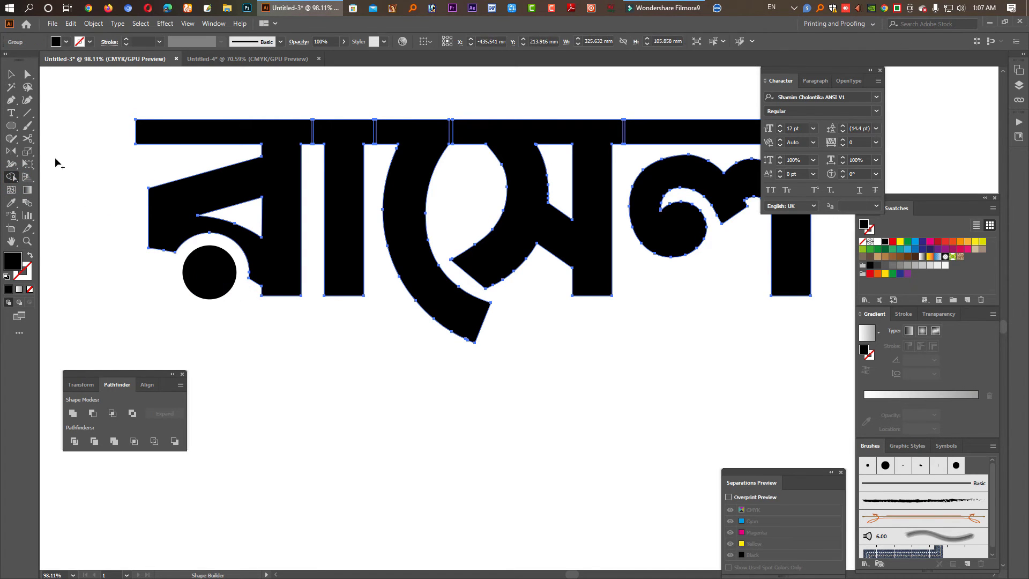
pyautogui.click(11, 75)
pyautogui.click(371, 336)
# Select every piece of the outlined Bengali word and zoom in on it.
pyautogui.press('Tab')
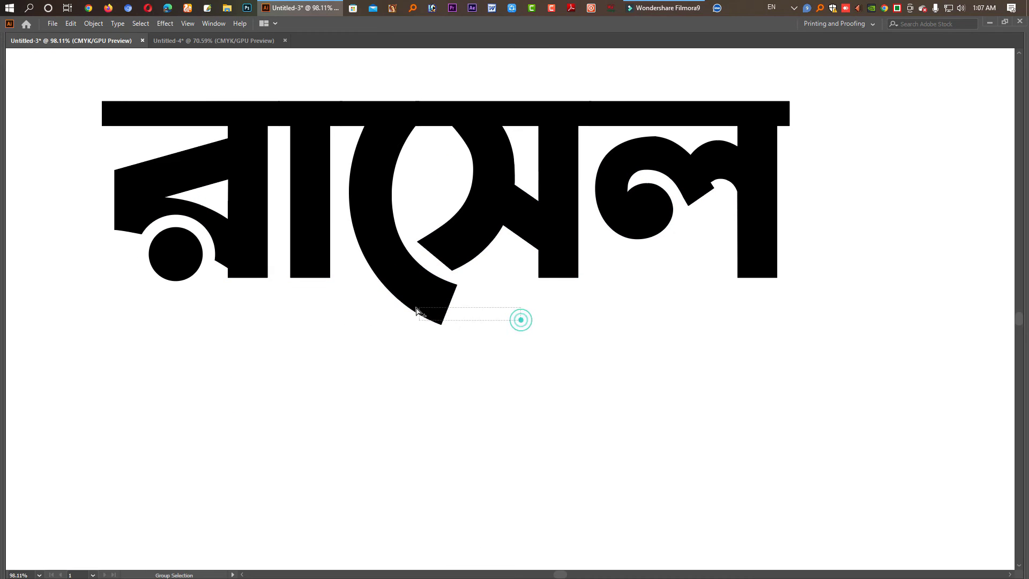
pyautogui.moveTo(412, 306); pyautogui.dragTo(490, 337)
pyautogui.click(489, 337)
pyautogui.scroll(-1, 509, 338)
pyautogui.scroll(-1, 540, 338)
pyautogui.hscroll(2, 523, 336)
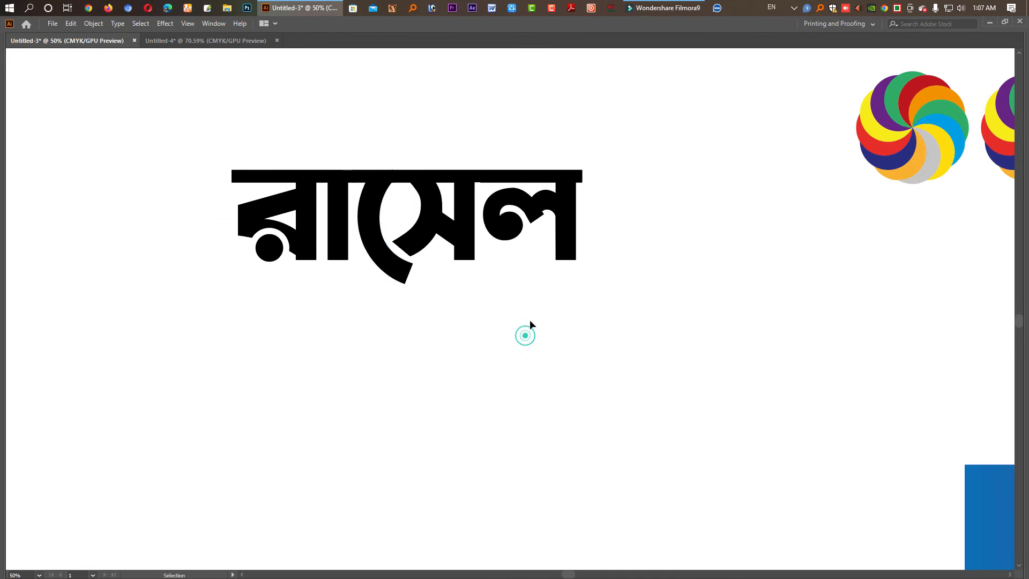
pyautogui.moveTo(663, 306); pyautogui.dragTo(235, 166)
pyautogui.press('Tab')
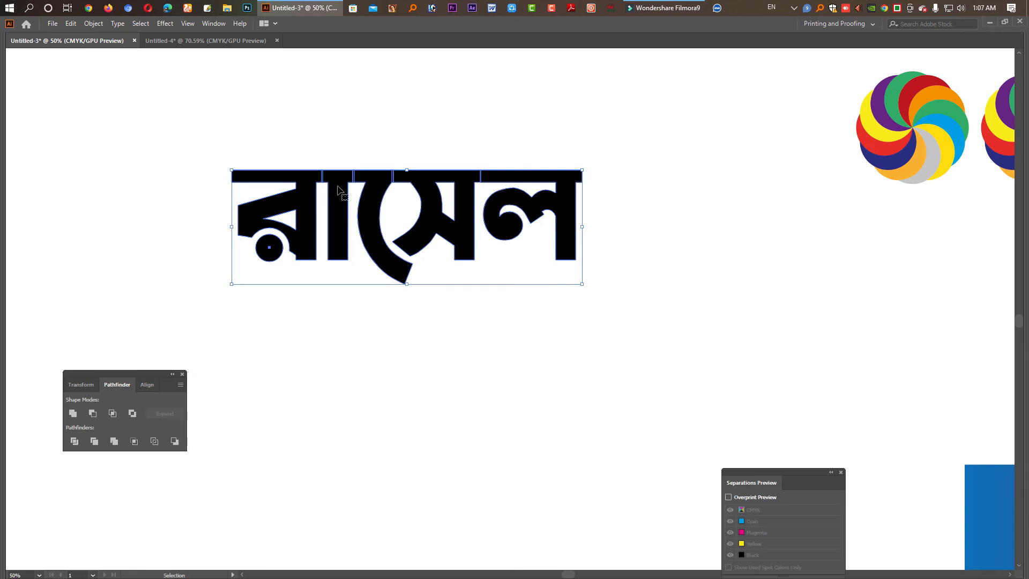
pyautogui.hotkey('ctrl', 'space')
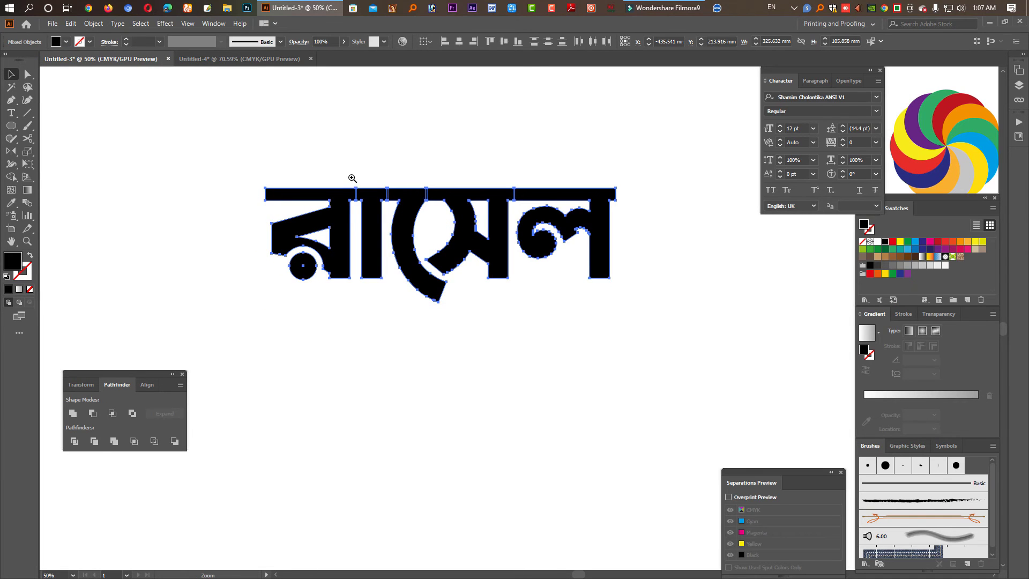
# Merge the word's pieces into one shape with Shape Builder and fill it sky blue.
pyautogui.click(11, 177)
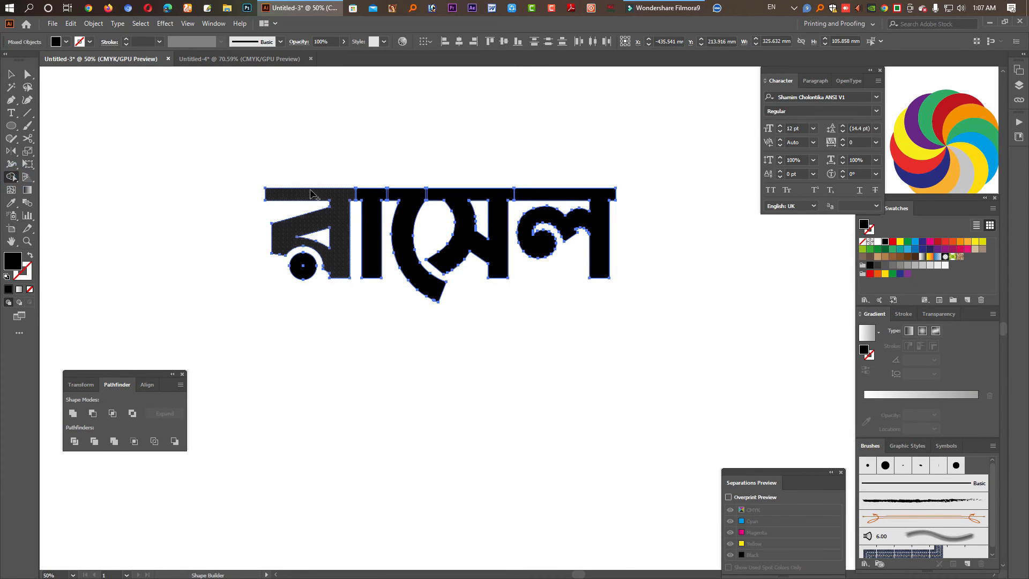
pyautogui.moveTo(330, 192); pyautogui.dragTo(614, 201)
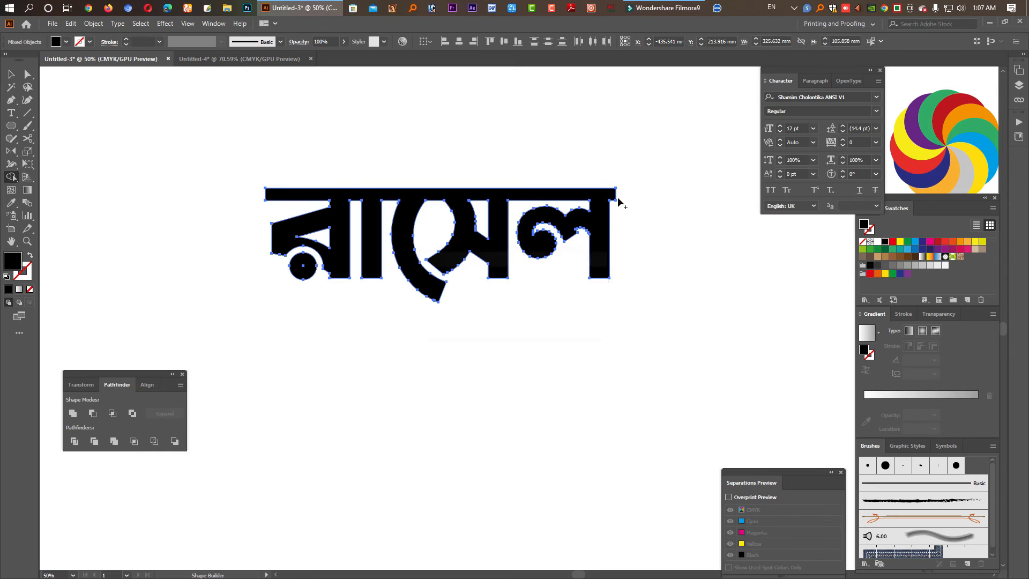
pyautogui.press('v')
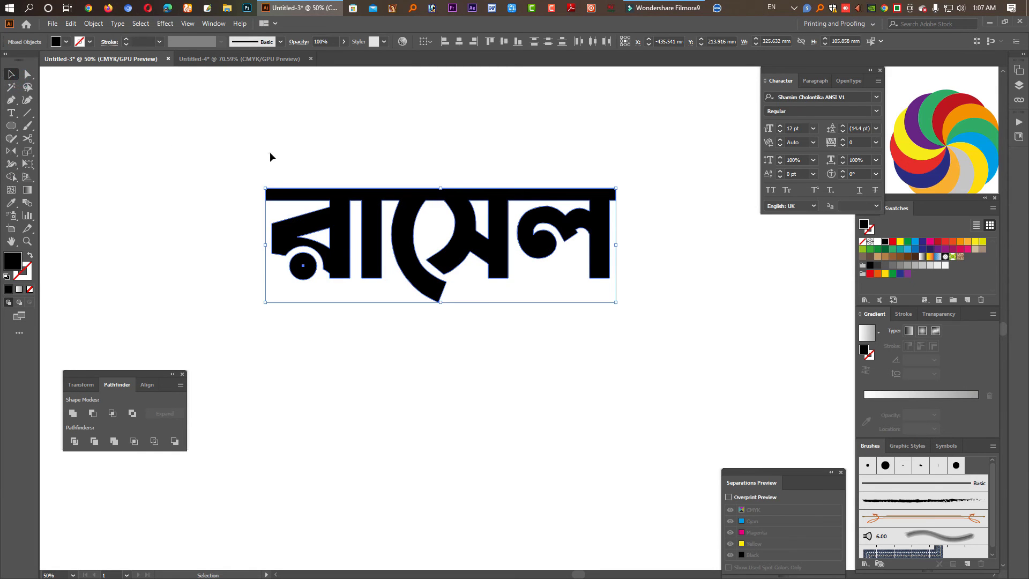
pyautogui.click(909, 250)
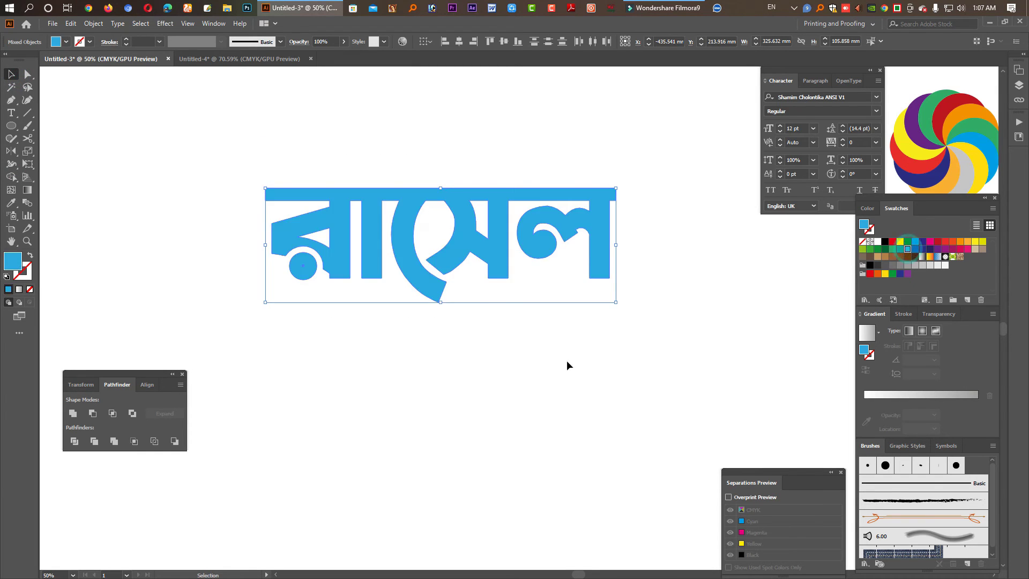
pyautogui.click(551, 368)
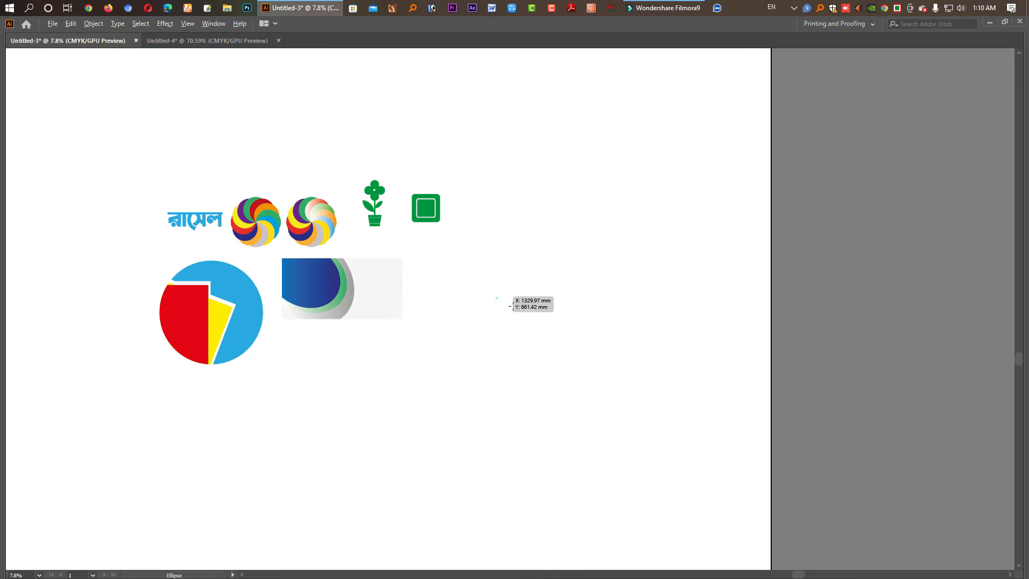
# Draw a red circle right of the banner and Alt-drag an overlapping offset copy.
pyautogui.moveTo(497, 297); pyautogui.dragTo(541, 341)
pyautogui.press('Tab')
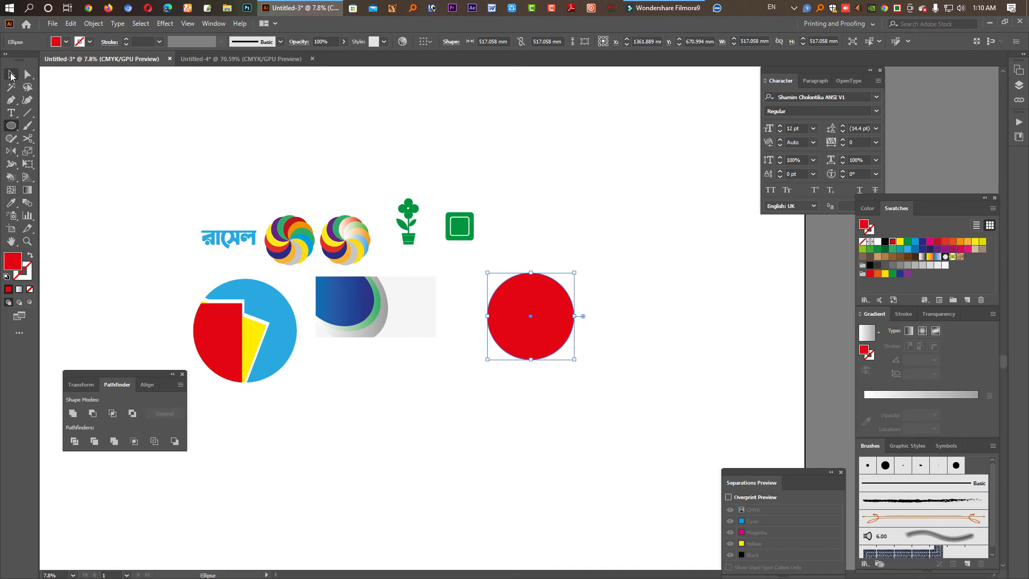
pyautogui.press('v')
pyautogui.moveTo(529, 329); pyautogui.dragTo(580, 311)
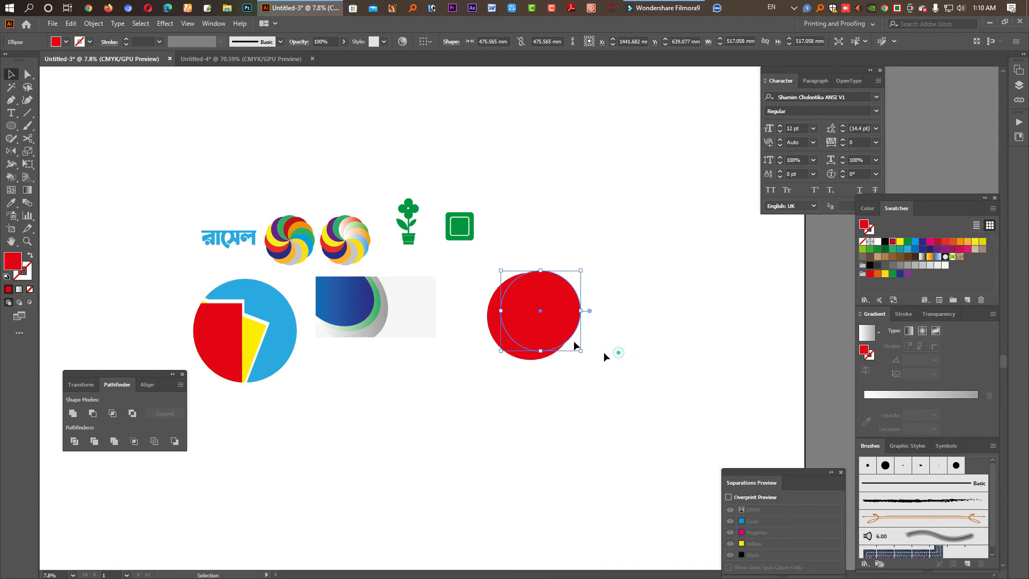
pyautogui.moveTo(603, 352); pyautogui.dragTo(586, 320)
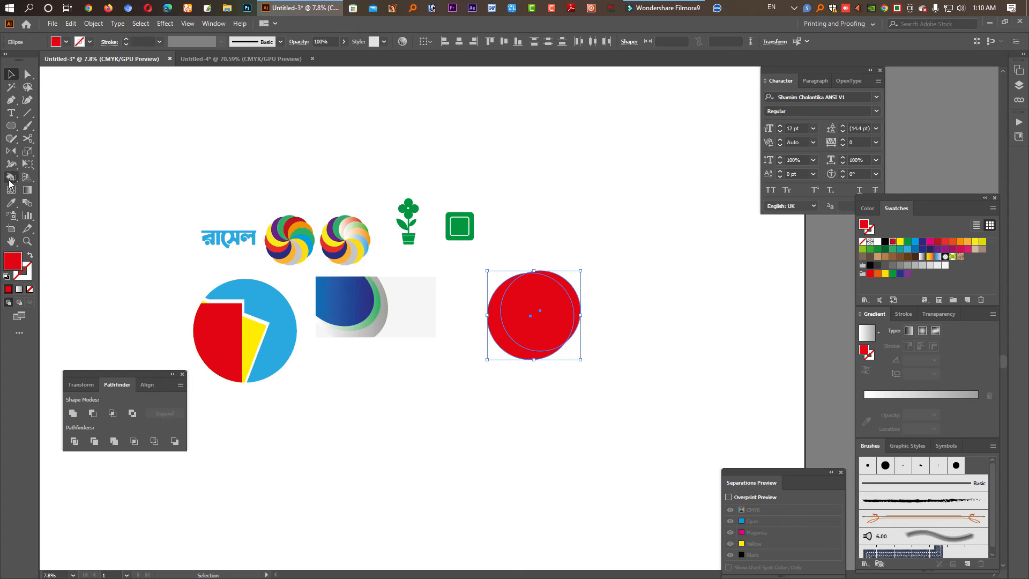
# Delete the circles' overlap with Shape Builder to leave a red crescent.
pyautogui.moveTo(10, 178); pyautogui.dragTo(47, 177)
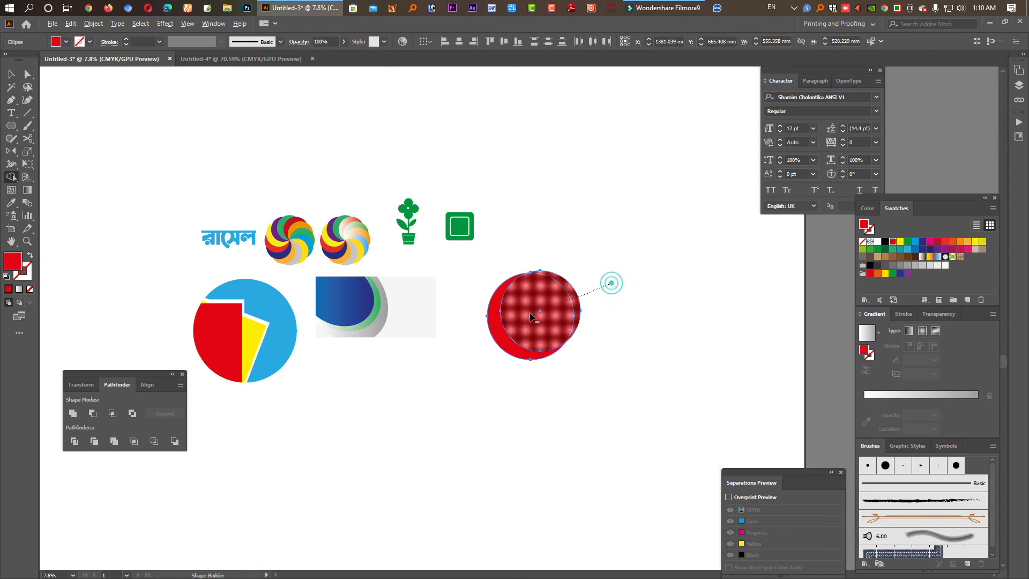
pyautogui.keyDown('alt'); pyautogui.click(531, 316); pyautogui.keyUp('alt')
pyautogui.click(11, 74)
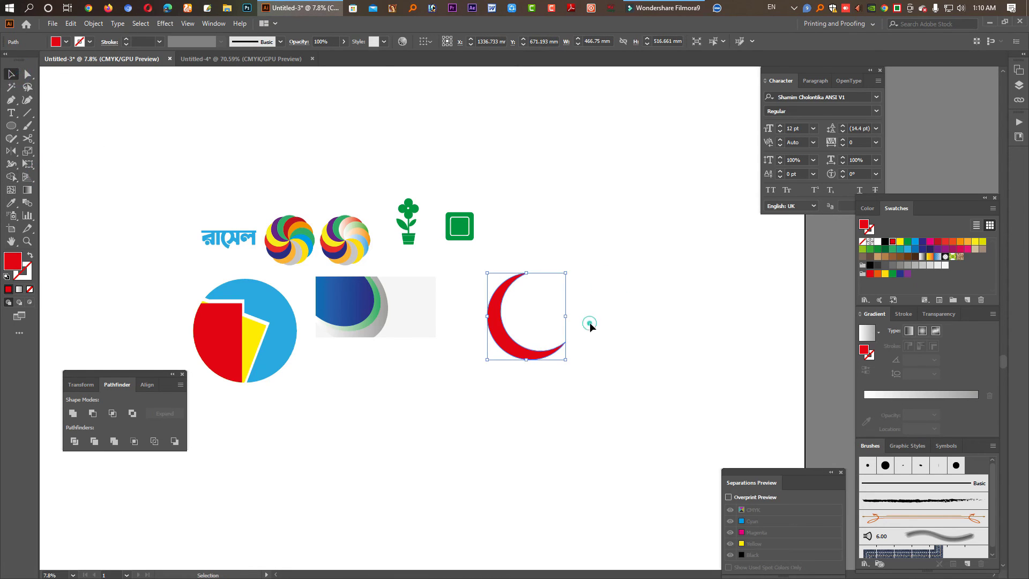
pyautogui.click(589, 323)
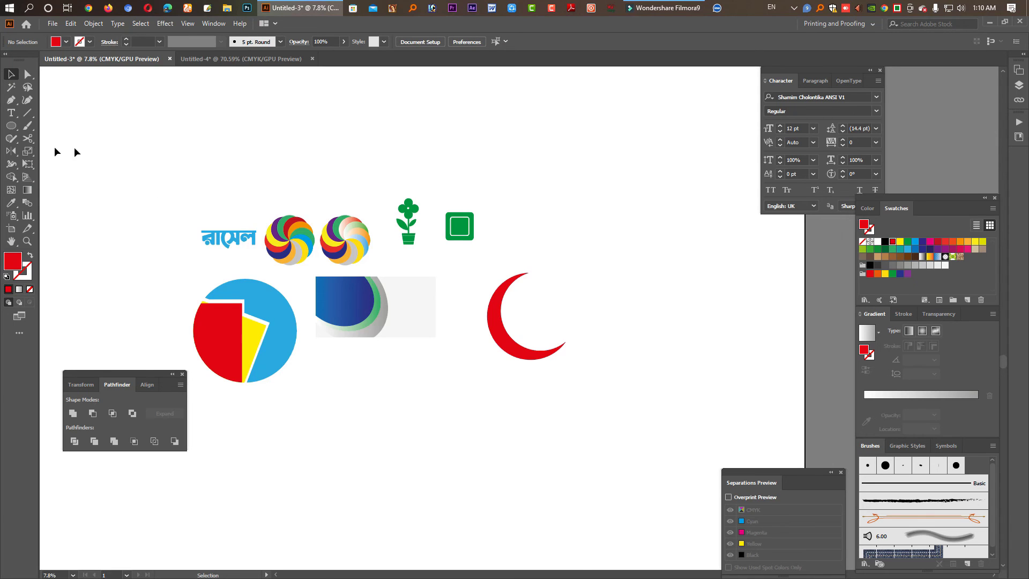
# Draw a red circle and copy it into a two-by-two grid of four circles.
pyautogui.moveTo(14, 129); pyautogui.dragTo(48, 152)
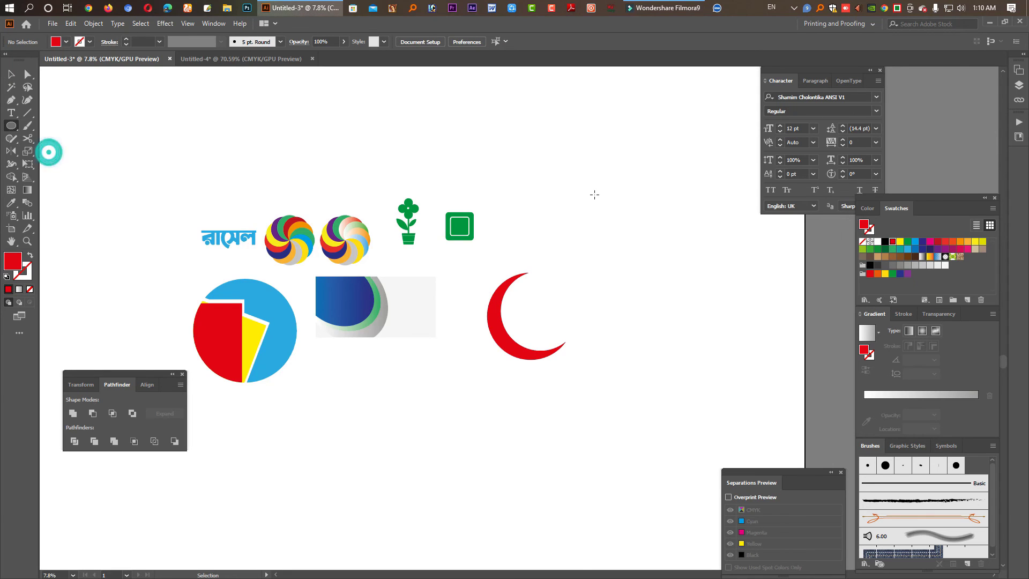
pyautogui.moveTo(593, 185)
pyautogui.mouseDown()
pyautogui.moveTo(618, 209)
pyautogui.moveTo(644, 197)
pyautogui.moveTo(636, 236)
pyautogui.mouseUp()
pyautogui.click(10, 74)
pyautogui.keyDown('shift'); pyautogui.click(604, 207); pyautogui.keyUp('shift')
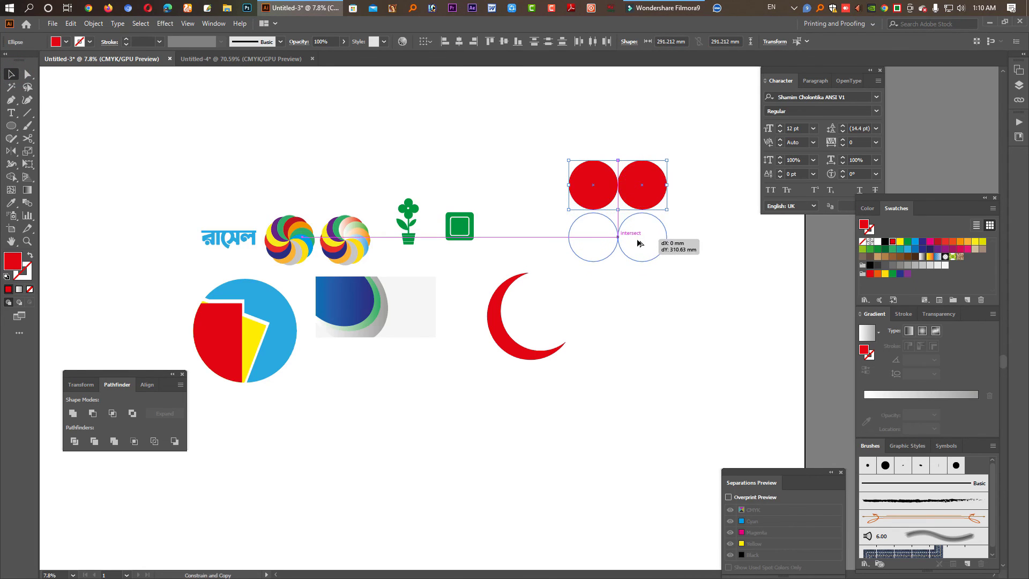
pyautogui.keyDown('alt'); pyautogui.scroll(3, 636, 236); pyautogui.keyUp('alt')
pyautogui.keyDown('alt'); pyautogui.scroll(-2, 574, 314); pyautogui.keyUp('alt')
pyautogui.moveTo(494, 205); pyautogui.dragTo(785, 399)
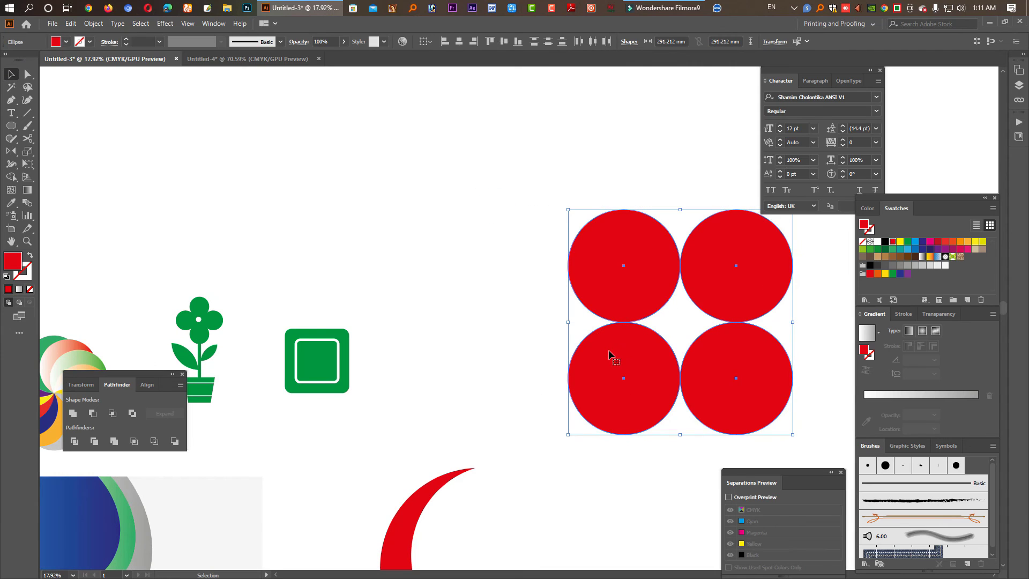
# Turn the gap between the four circles into a star shape and pull it out above them.
pyautogui.click(11, 177)
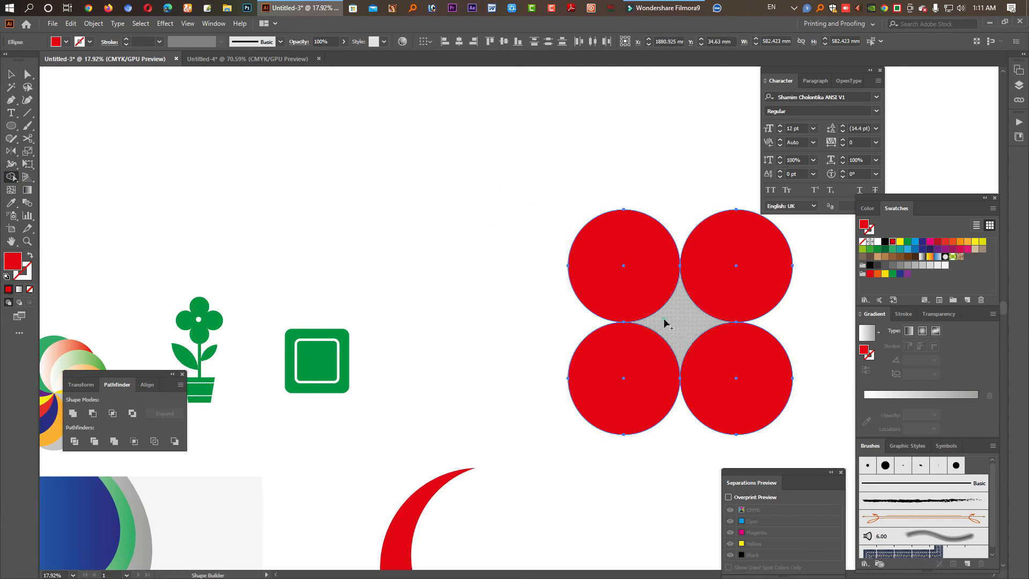
pyautogui.click(630, 333)
pyautogui.click(27, 74)
pyautogui.click(477, 156)
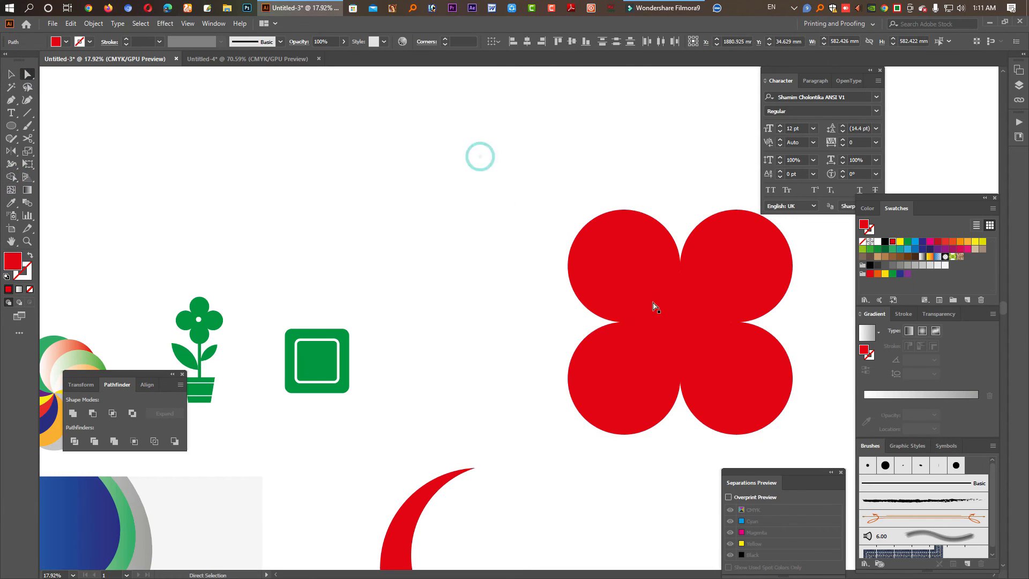
pyautogui.moveTo(682, 321); pyautogui.dragTo(415, 188)
# Alt-drag copies of the red star so their points meet in a four-star cluster.
pyautogui.keyDown('alt'); pyautogui.scroll(-3, 348, 195); pyautogui.keyUp('alt')
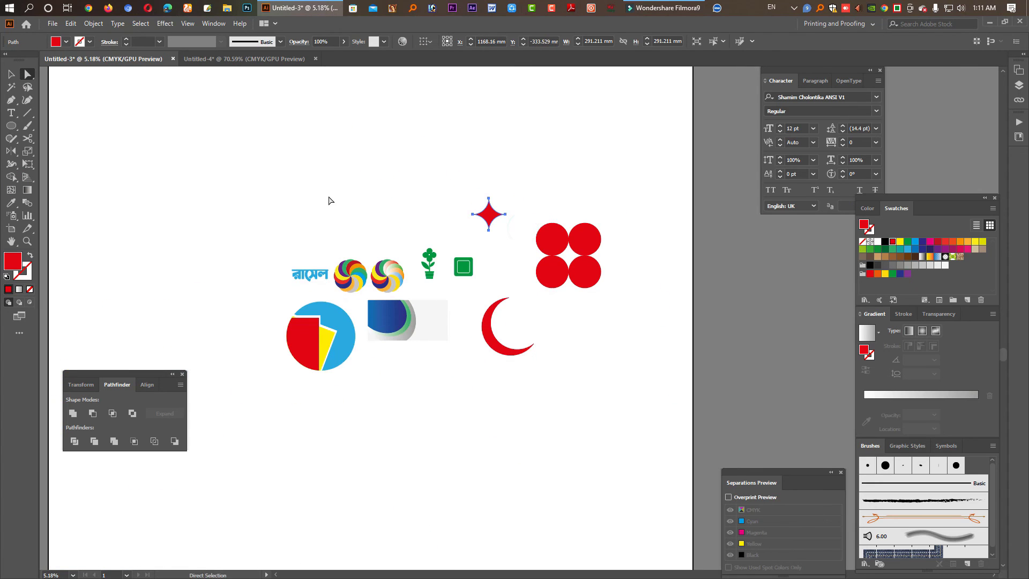
pyautogui.press('v')
pyautogui.click(427, 130)
pyautogui.moveTo(494, 220); pyautogui.dragTo(457, 201)
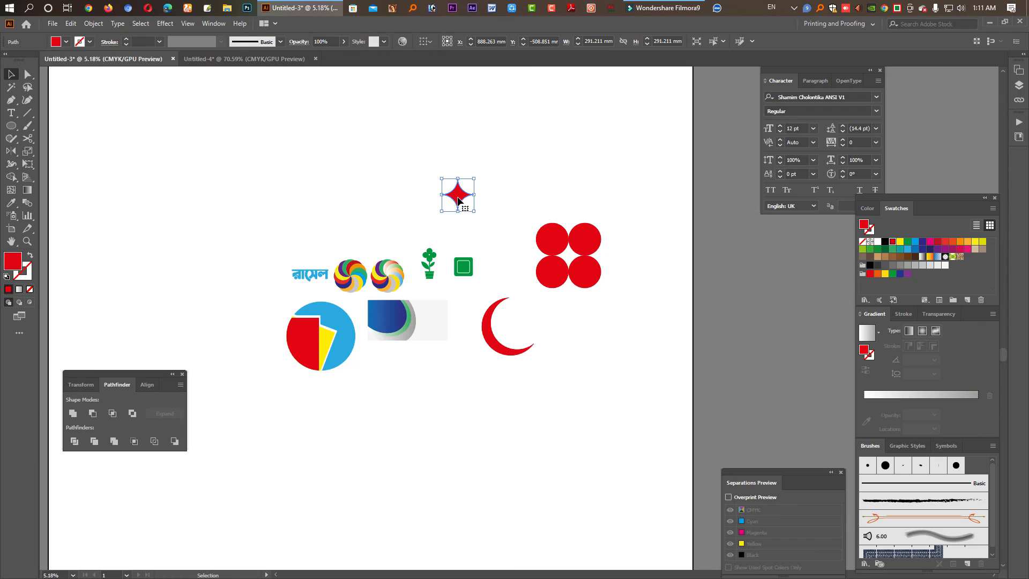
pyautogui.keyDown('alt'); pyautogui.scroll(3, 458, 198); pyautogui.keyUp('alt')
pyautogui.moveTo(450, 211)
pyautogui.mouseDown()
pyautogui.moveTo(493, 170)
pyautogui.moveTo(442, 159)
pyautogui.moveTo(480, 182)
pyautogui.mouseUp()
pyautogui.click(574, 248)
# Move the four-star pattern down and right into place among the other shapes.
pyautogui.keyDown('alt'); pyautogui.scroll(-3, 571, 253); pyautogui.keyUp('alt')
pyautogui.keyDown('alt'); pyautogui.scroll(2, 575, 255); pyautogui.keyUp('alt')
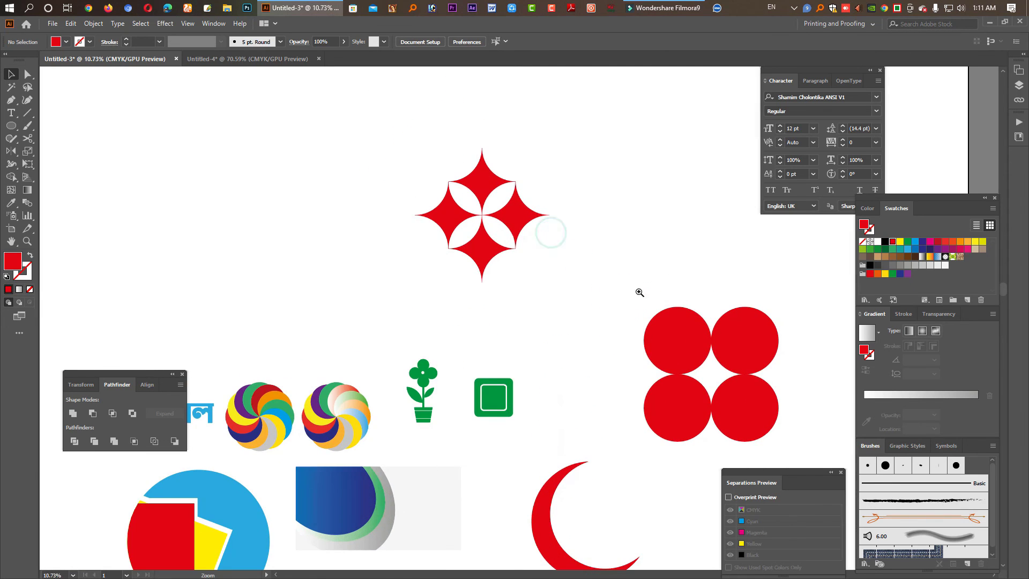
pyautogui.click(501, 230)
pyautogui.moveTo(523, 235); pyautogui.dragTo(602, 323)
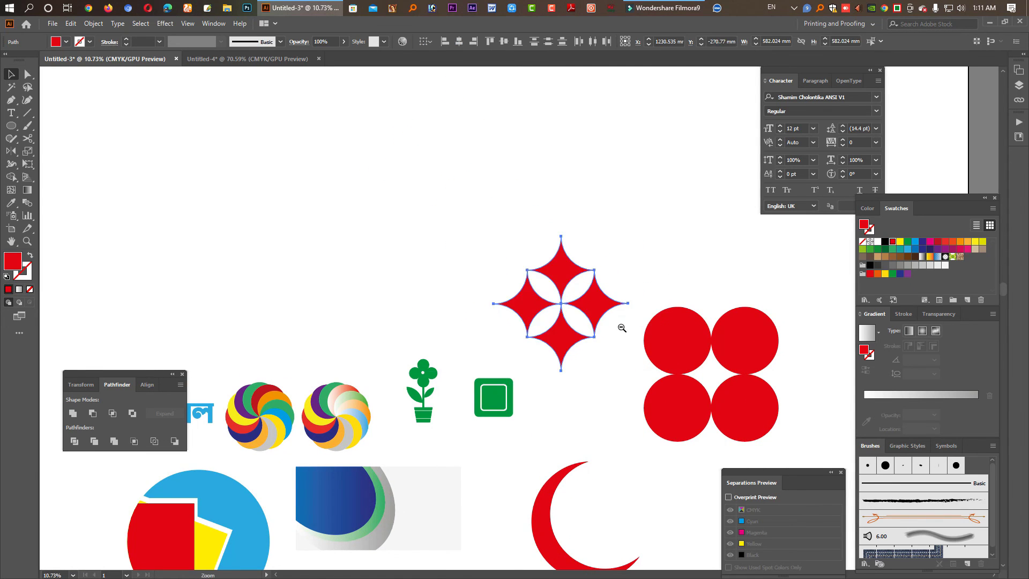
pyautogui.keyDown('alt'); pyautogui.scroll(-3, 622, 328); pyautogui.keyUp('alt')
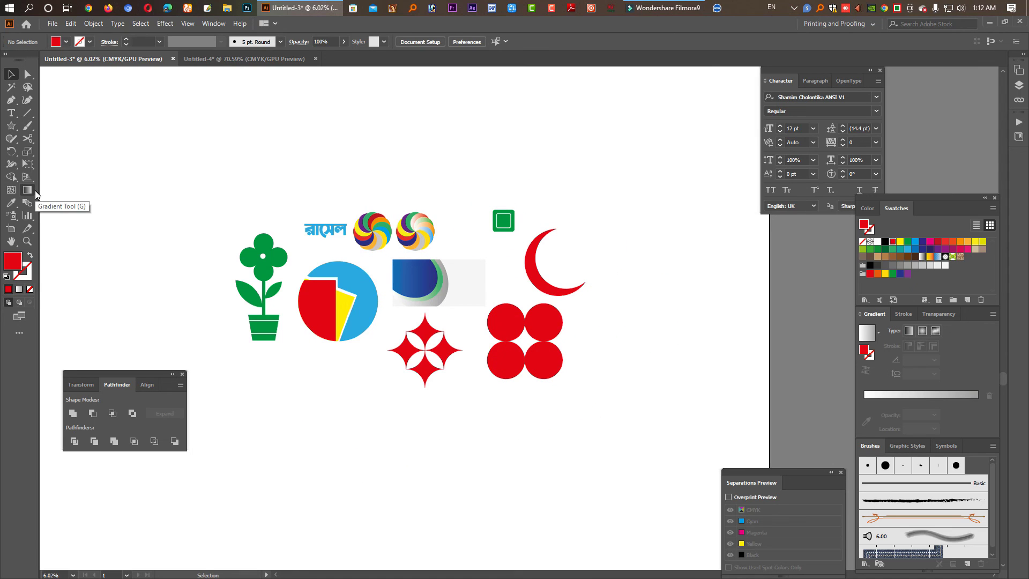